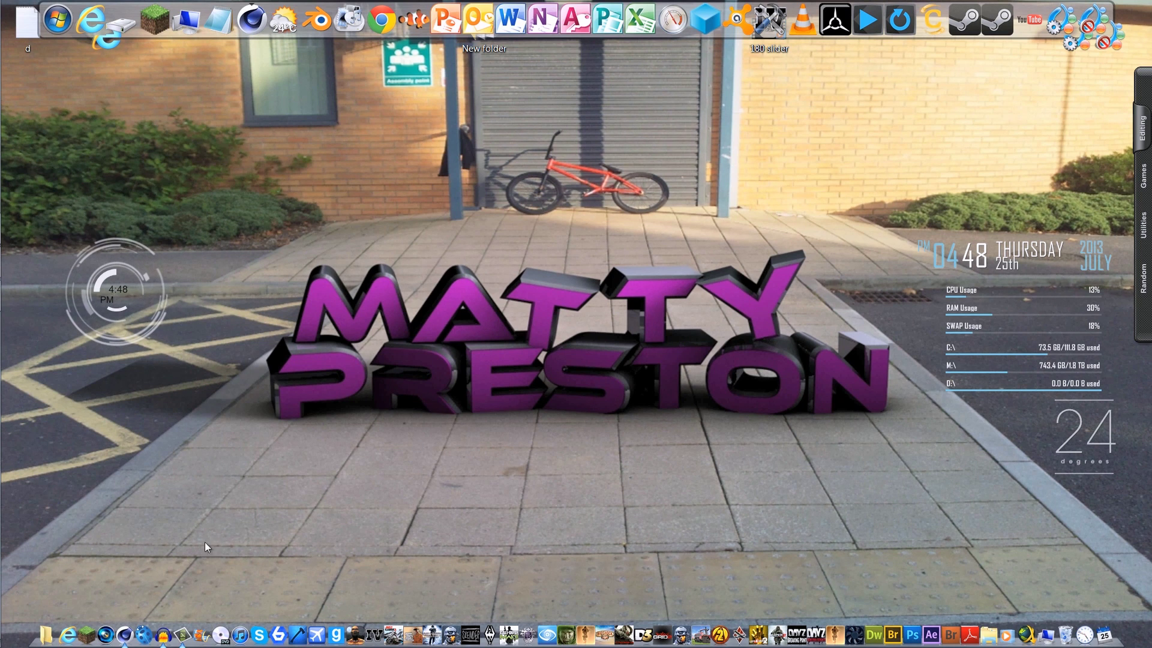
Step: Switch to CINEMA 4D and set the render output size to 1280 by 720 pixels
click(123, 630)
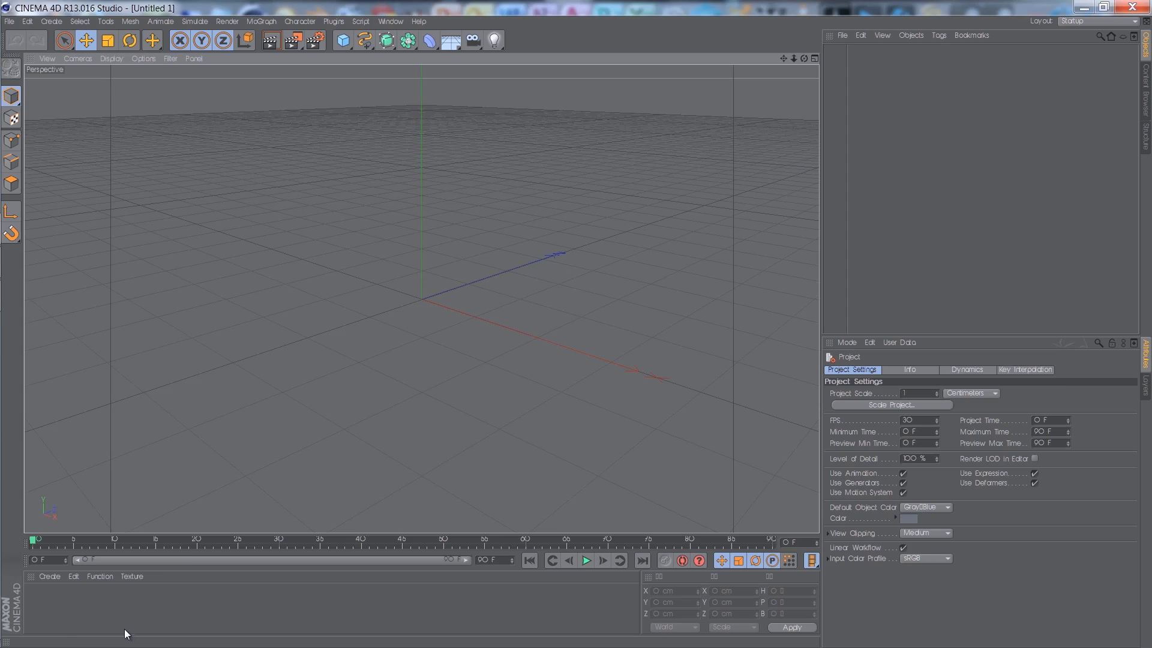
click(315, 40)
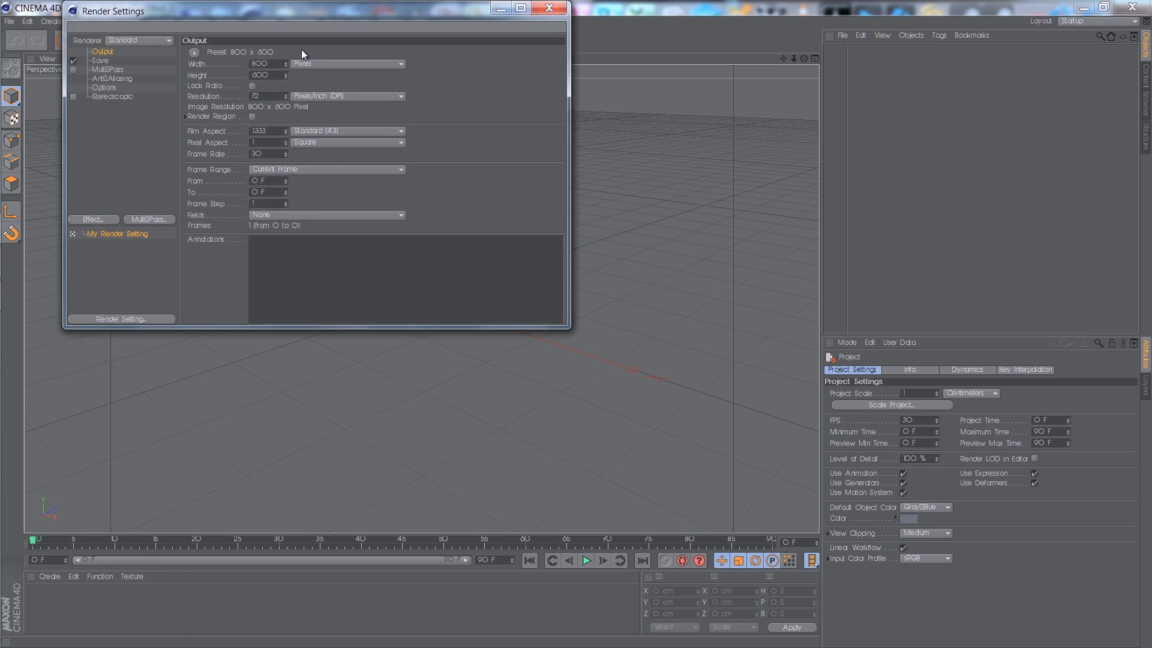
text(2)
drag(279, 78, 198, 76)
text(720)
click(459, 76)
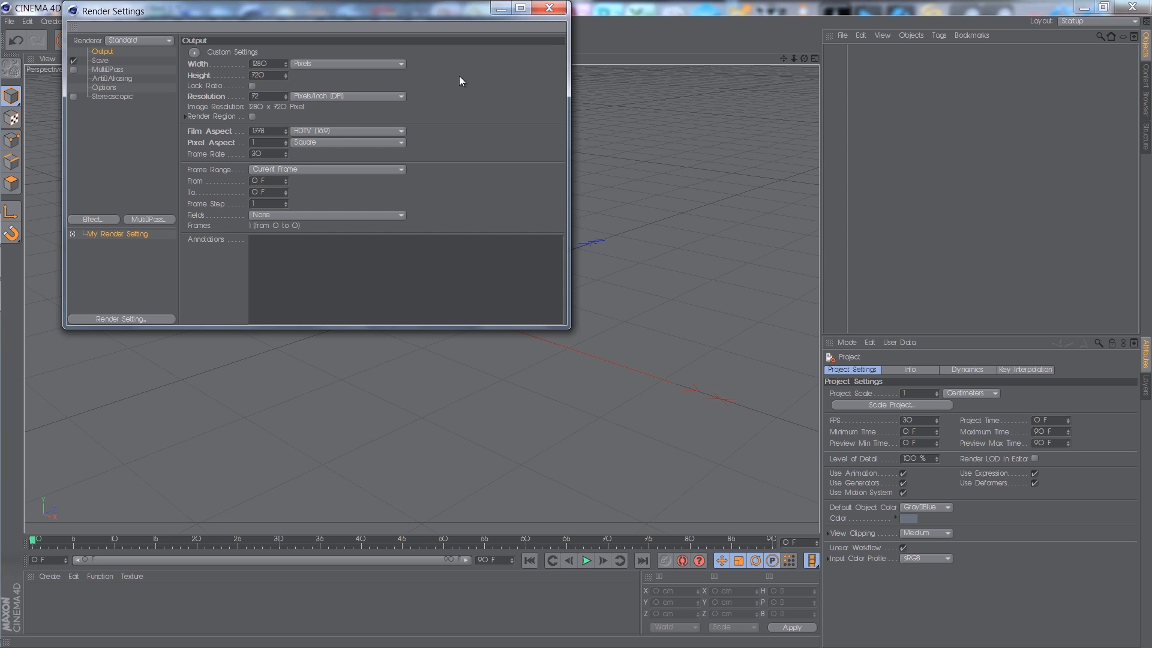
click(563, 12)
drag(804, 58, 574, 324)
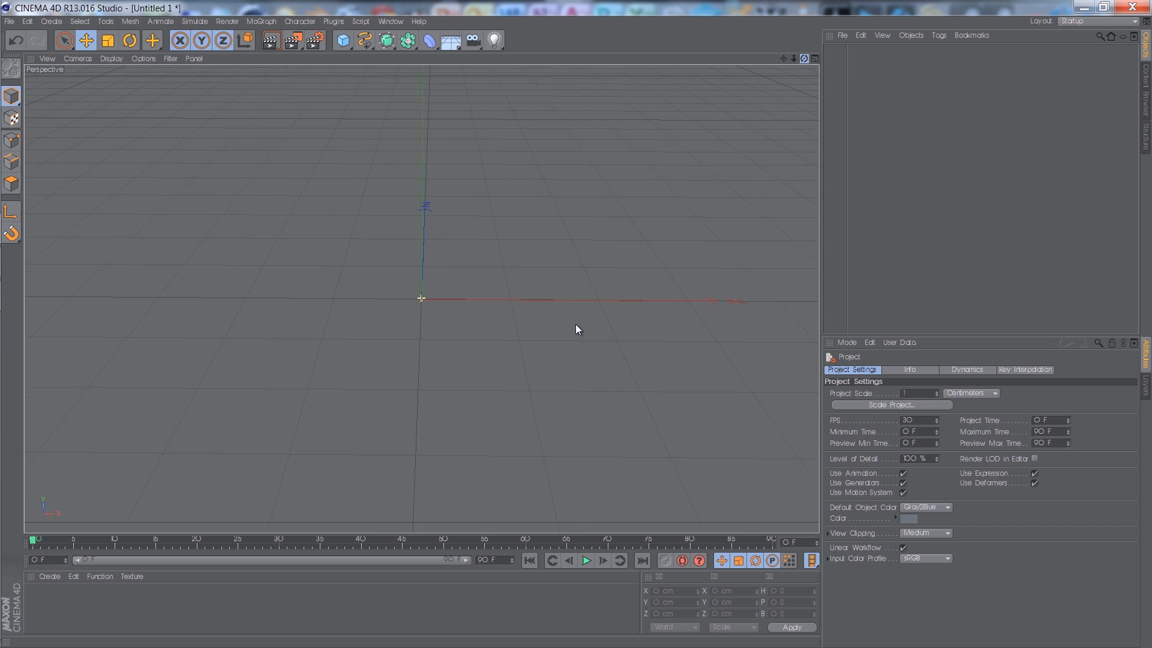
click(272, 22)
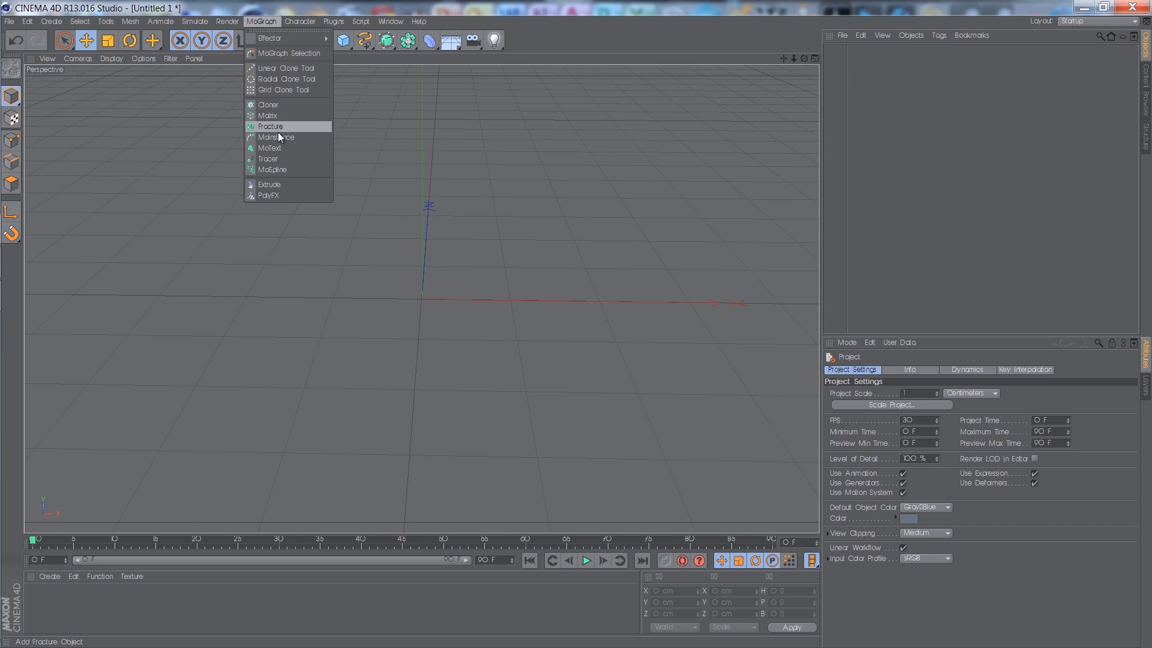
click(291, 153)
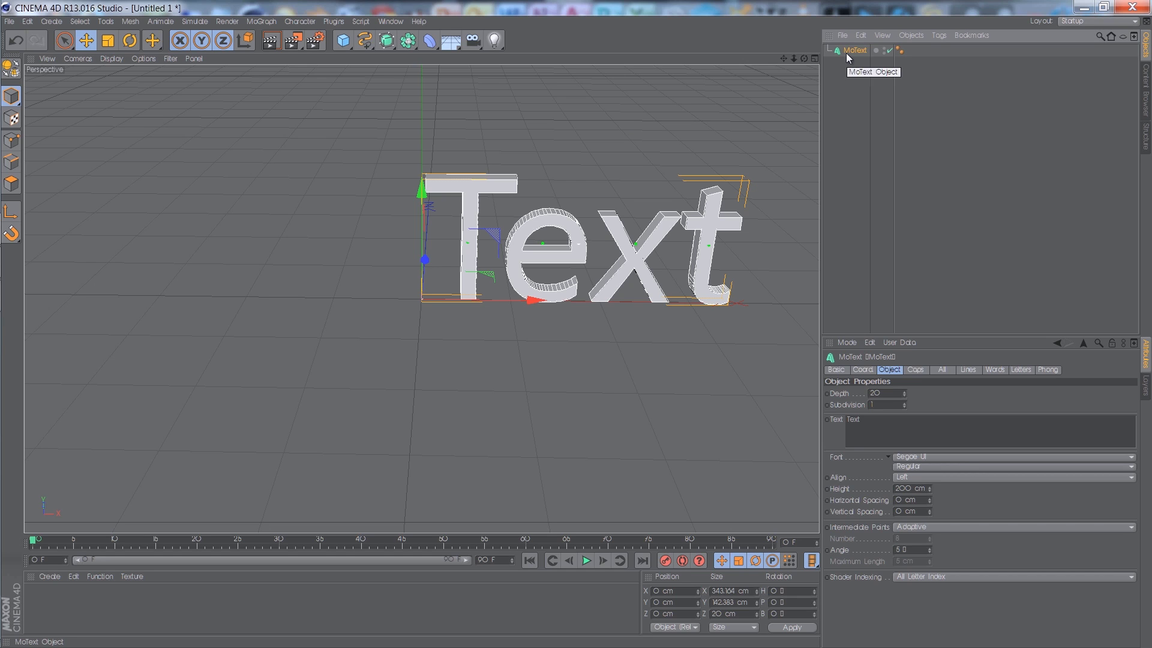
key(Delete)
click(366, 40)
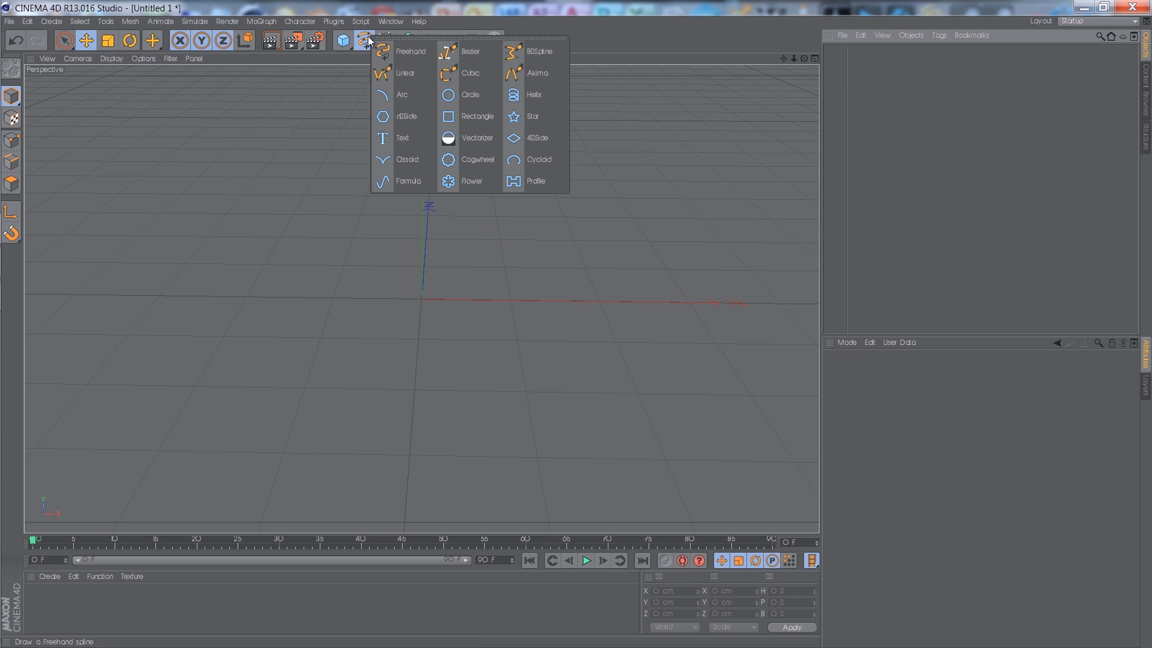
click(403, 129)
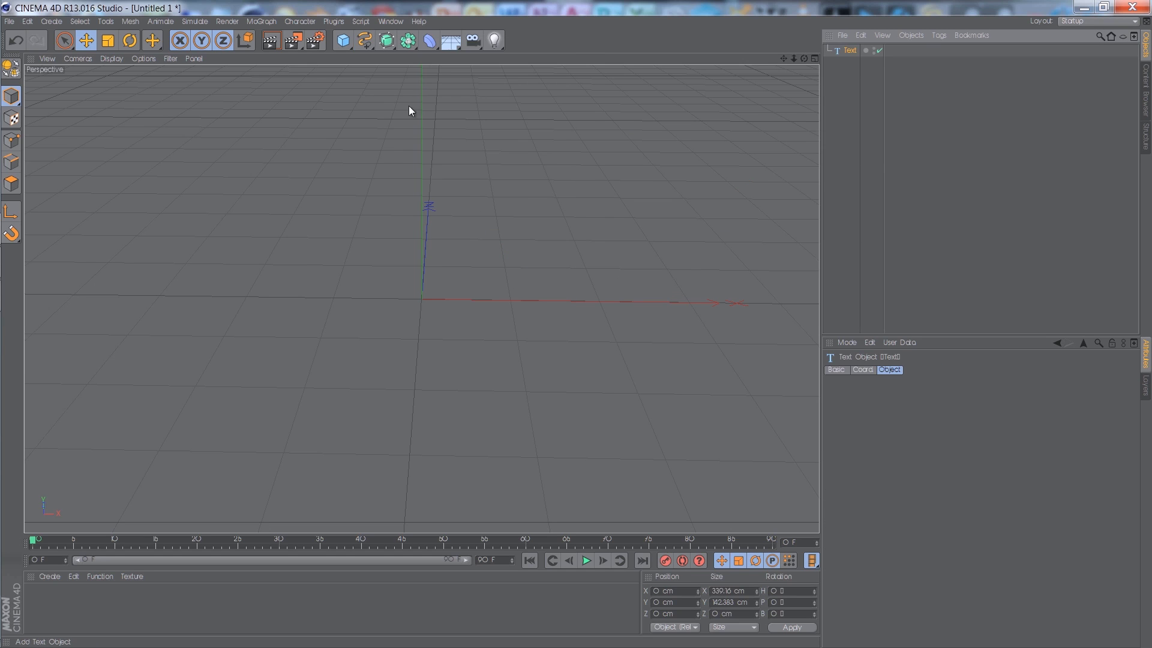
click(391, 41)
alt+click(480, 47)
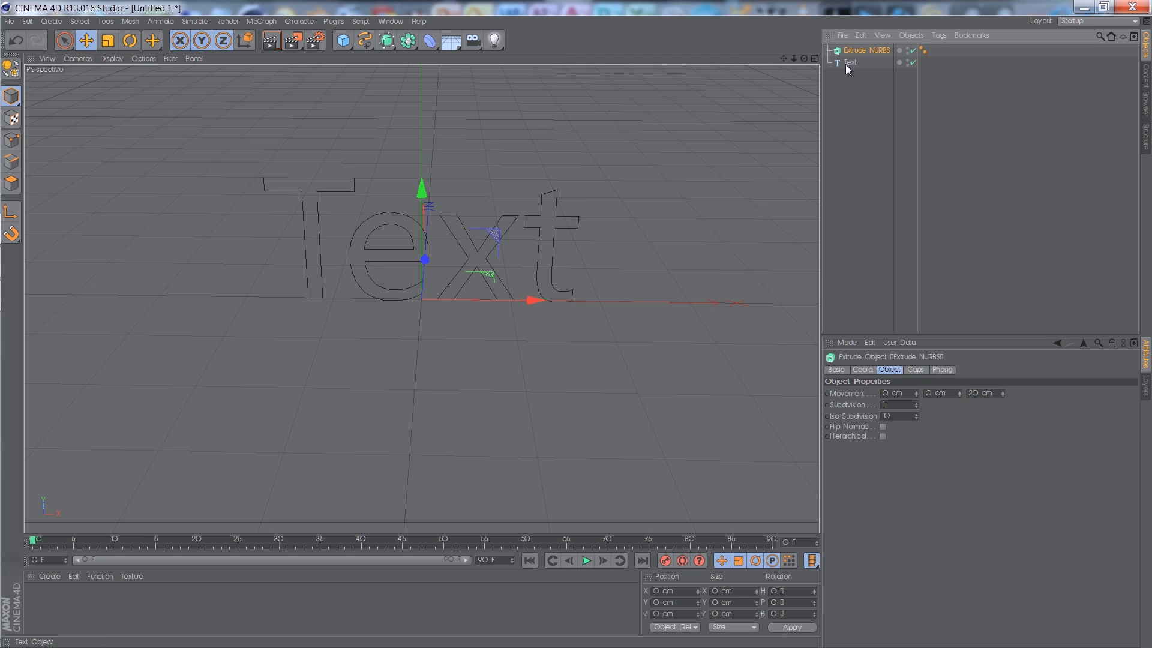
mouse_move(846, 66)
mouse_down()
mouse_move(856, 80)
mouse_move(855, 51)
mouse_up()
click(575, 332)
alt+drag(574, 331, 591, 252)
click(404, 606)
drag(869, 149, 881, 42)
key(Delete)
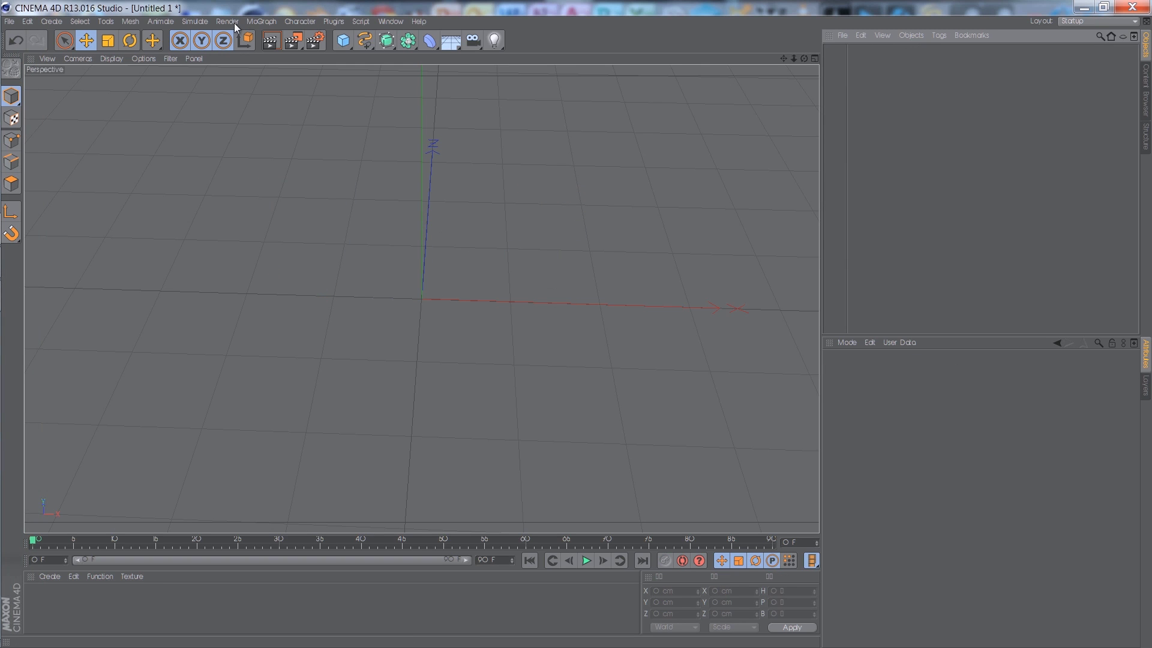
Step: Add a MoText object to the empty scene
click(257, 23)
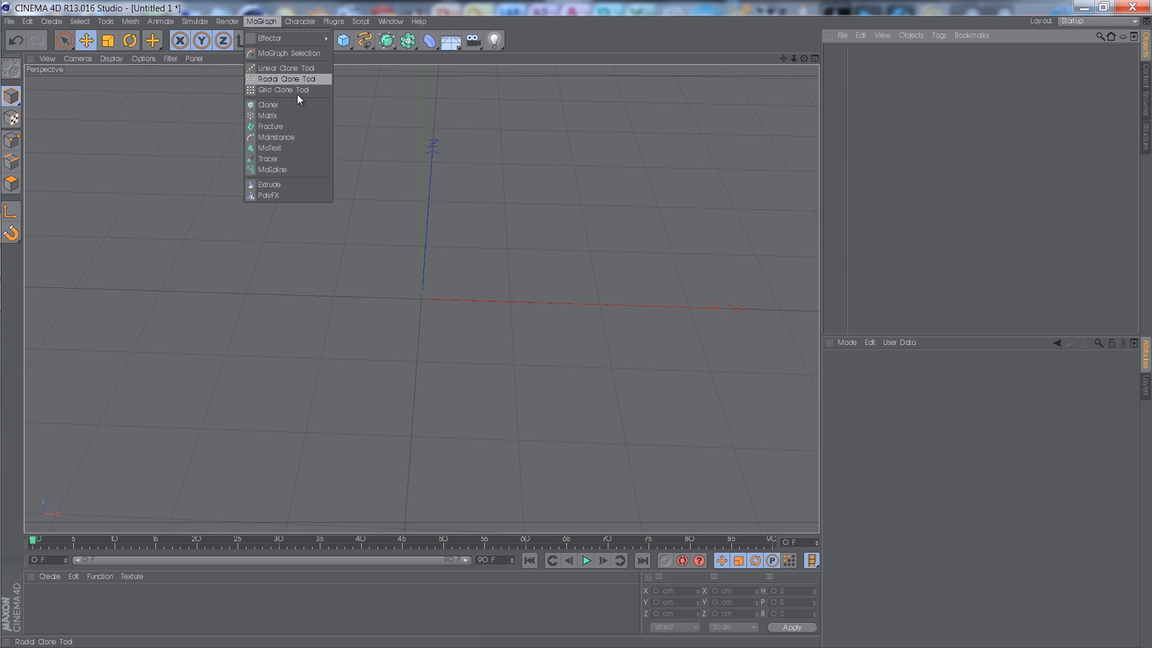
click(295, 144)
drag(804, 59, 472, 340)
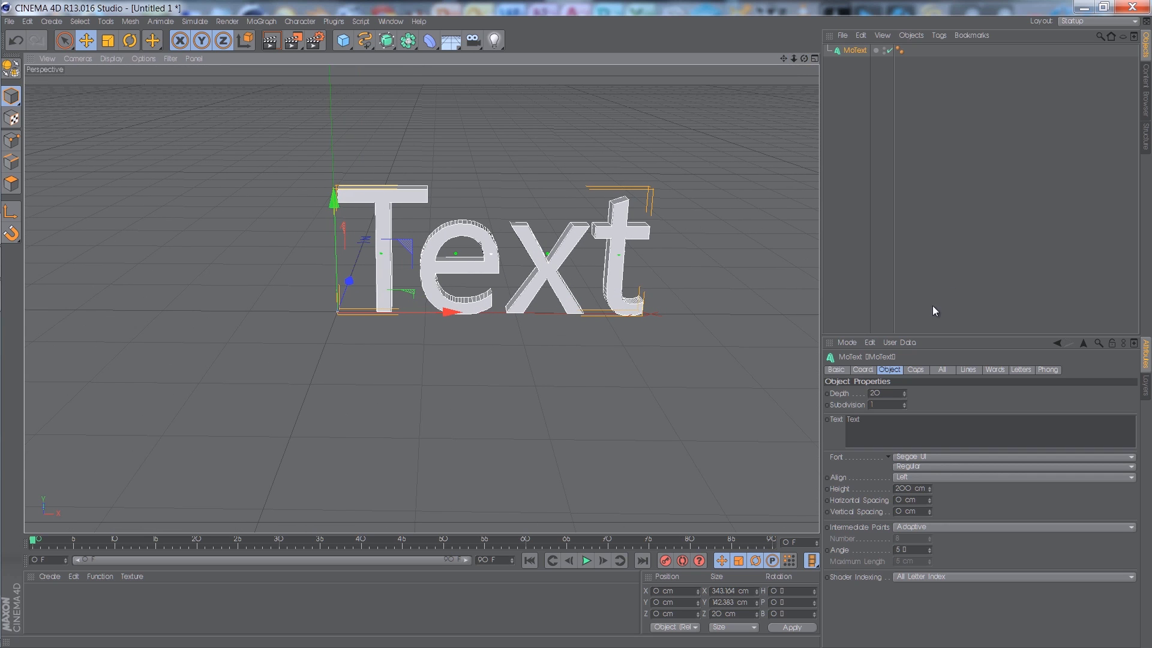
Step: Try the Earthquake MF font on the MoText object
click(927, 456)
scroll(954, 432, up, 10)
scroll(958, 430, up, 20)
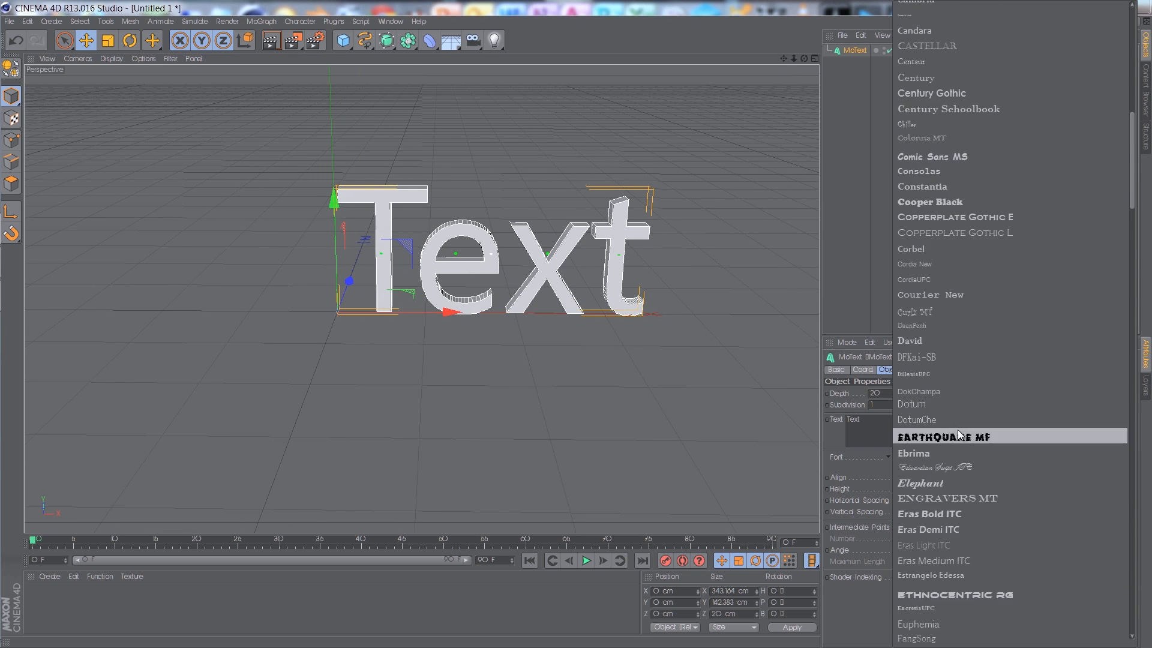
scroll(957, 429, down, 15)
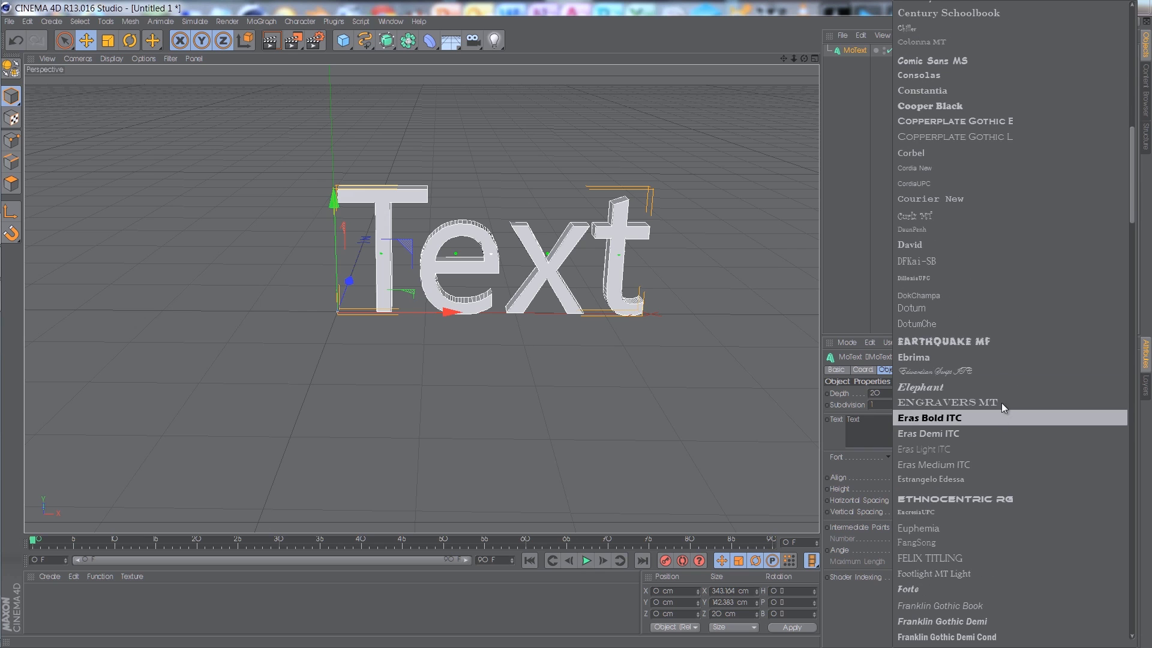
click(1010, 336)
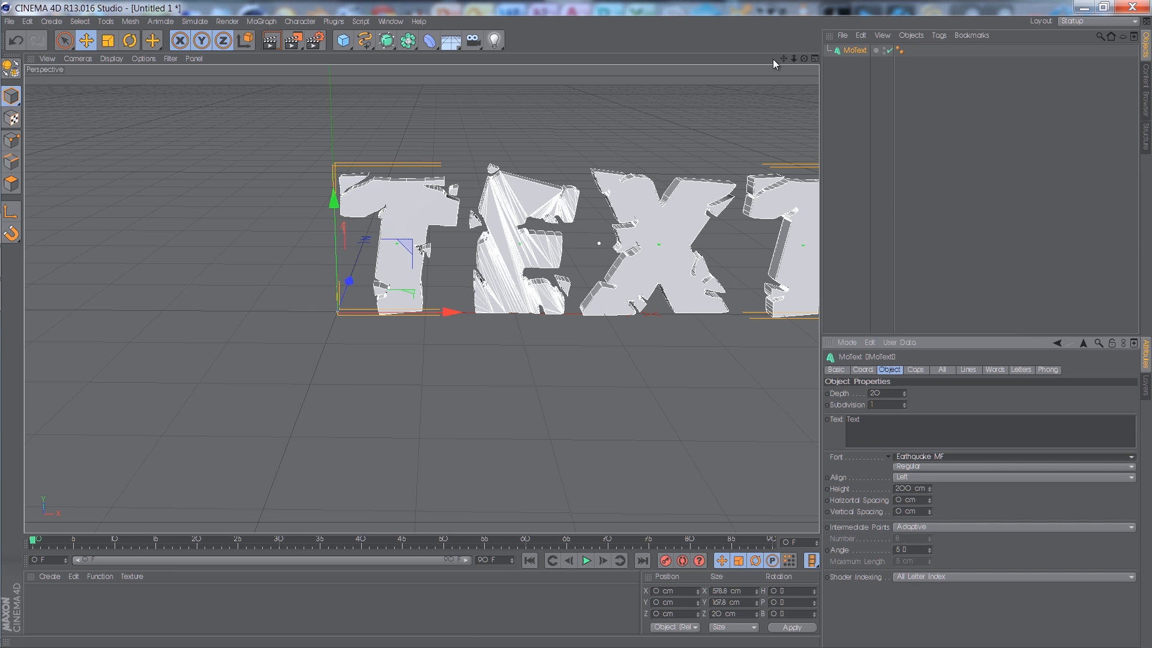
drag(782, 60, 626, 88)
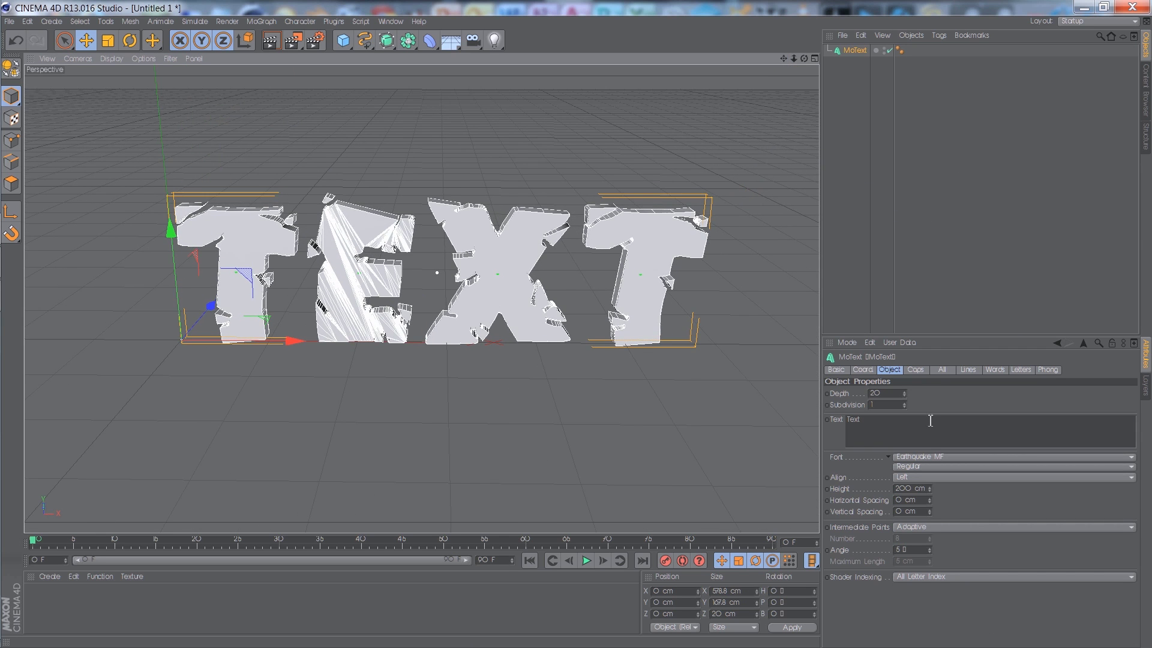
Step: Try the abeatbyKai font on the MoText object
click(923, 459)
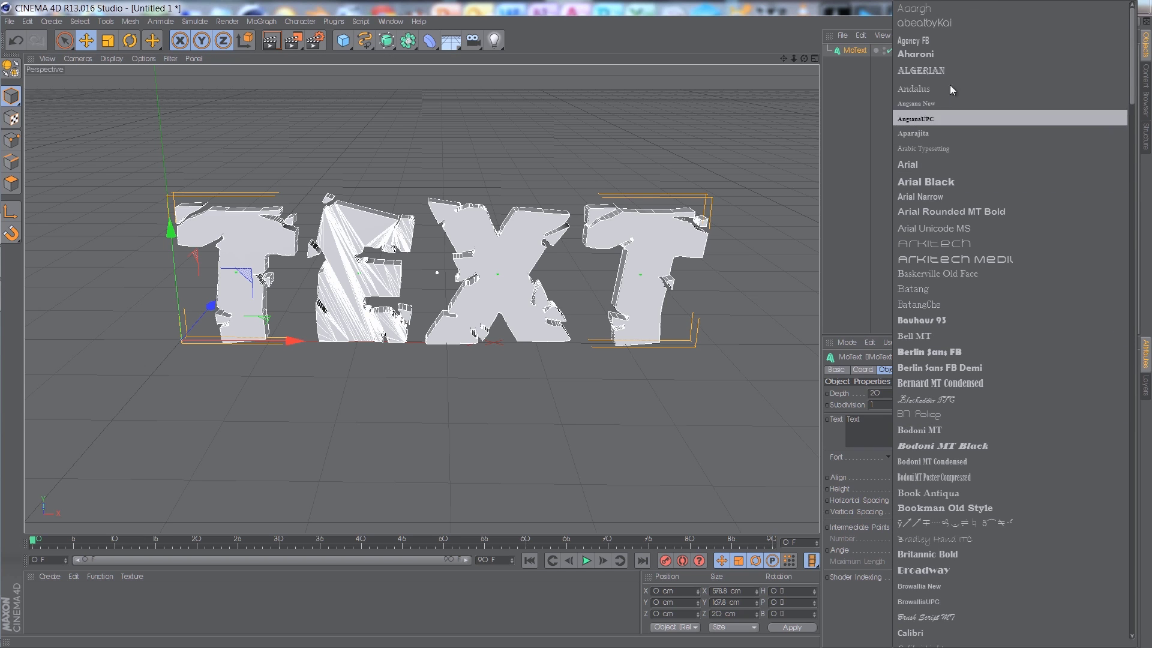
click(948, 23)
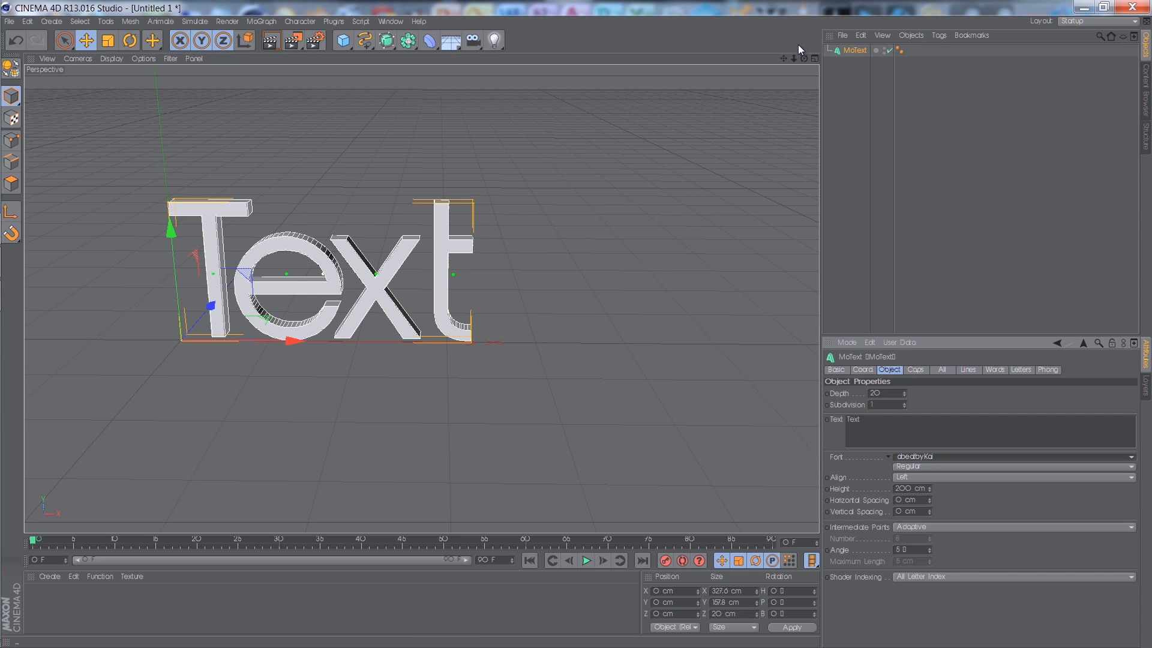
drag(783, 59, 743, 119)
Step: Set the extrusion depth of the MoText object to 50
drag(566, 328, 570, 324)
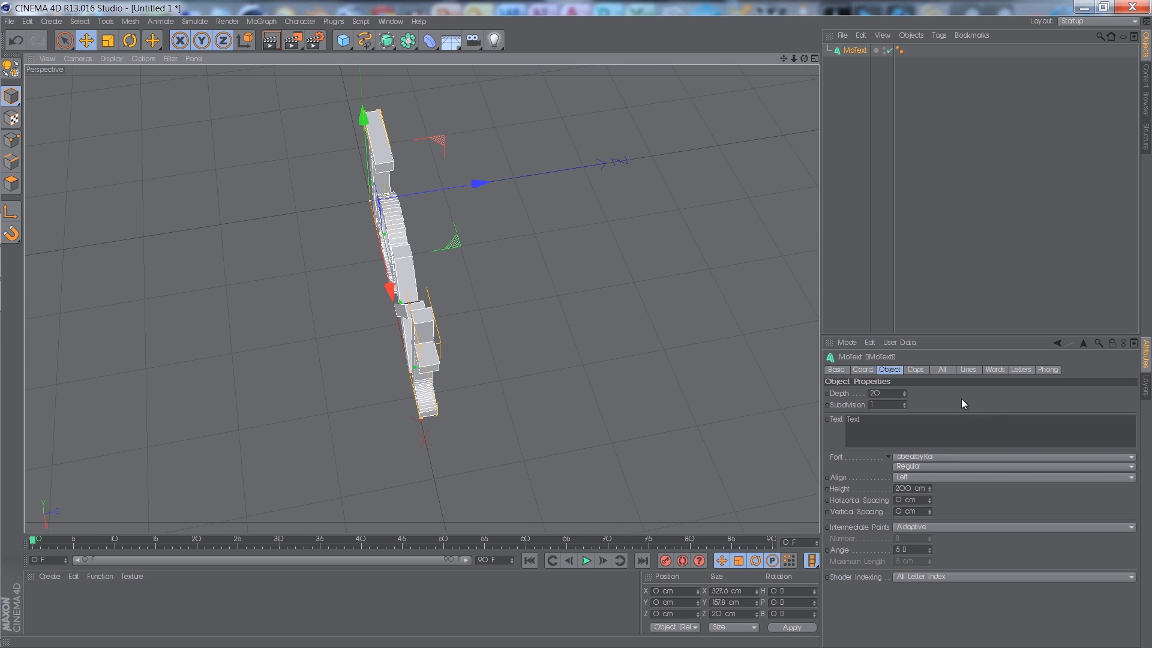
mouse_move(903, 394)
mouse_down()
mouse_move(908, 370)
mouse_move(898, 416)
mouse_move(905, 394)
mouse_up()
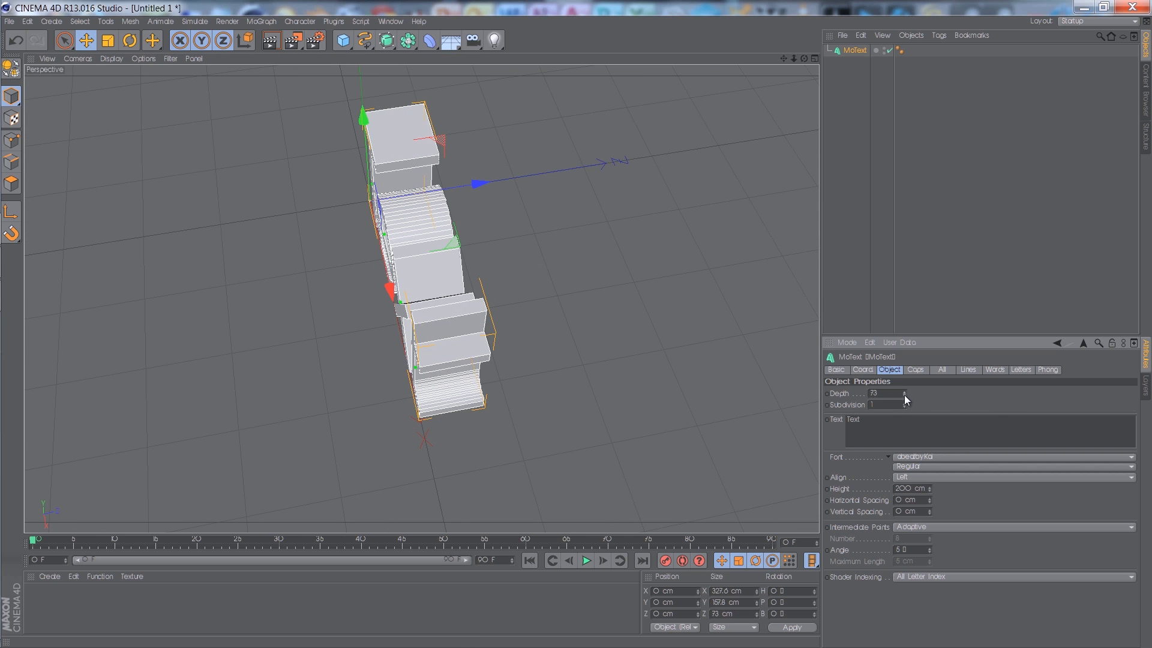
text(50)
key(Return)
Step: Change the font of the MoText object to Arkitech
drag(804, 58, 577, 323)
click(935, 458)
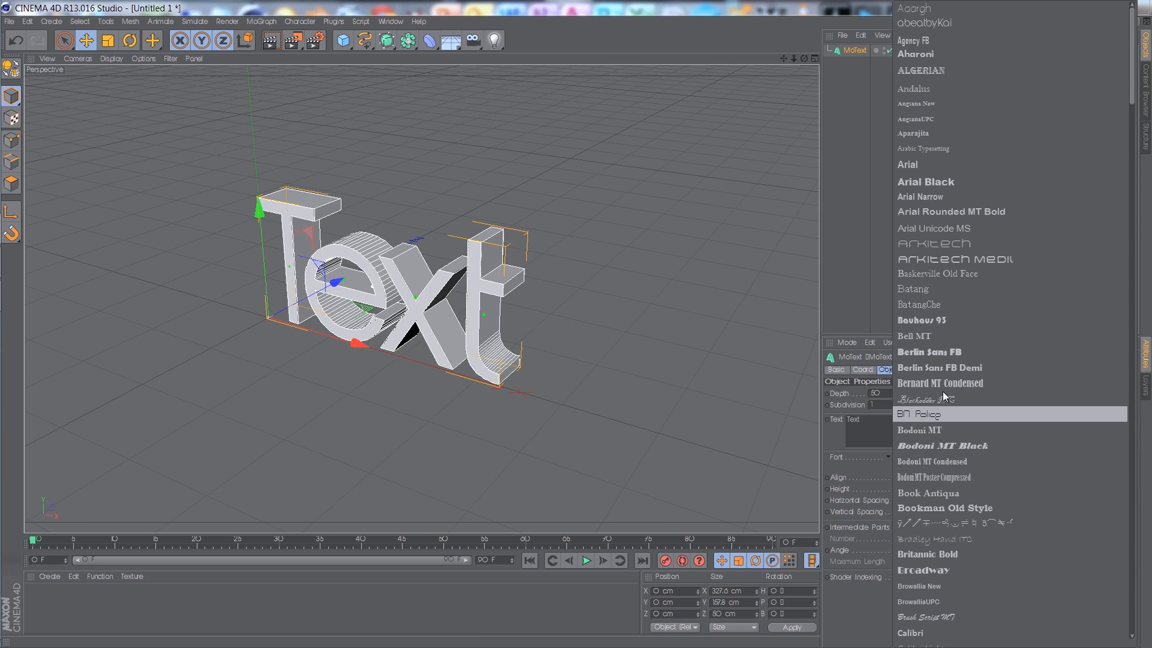
click(966, 243)
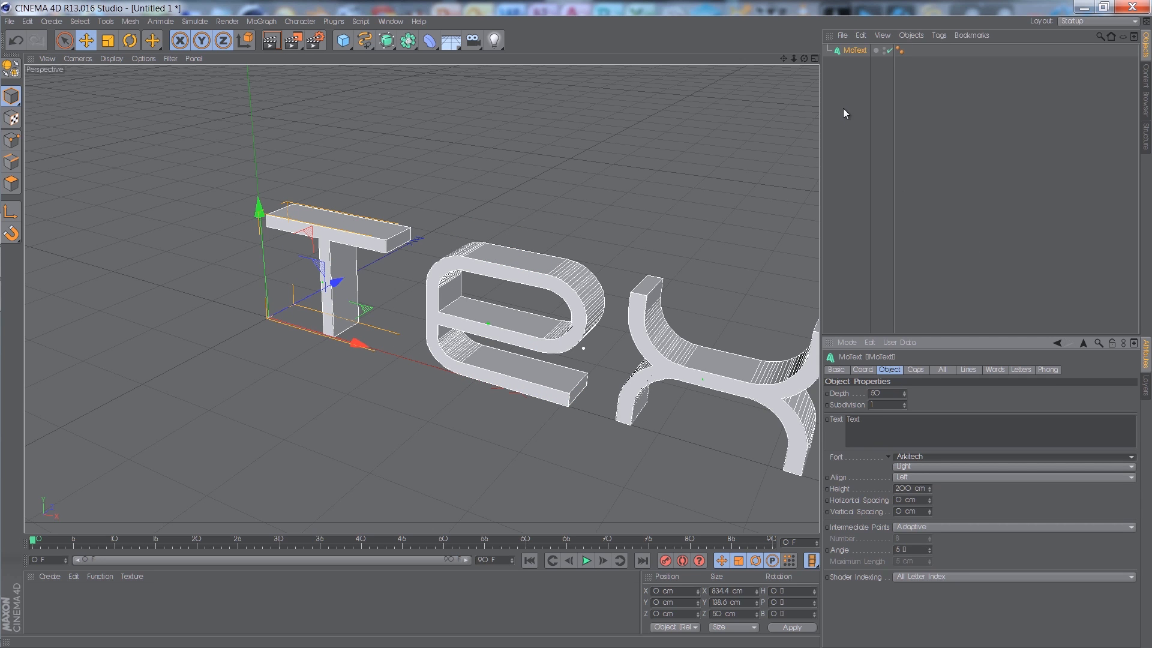
drag(794, 58, 576, 325)
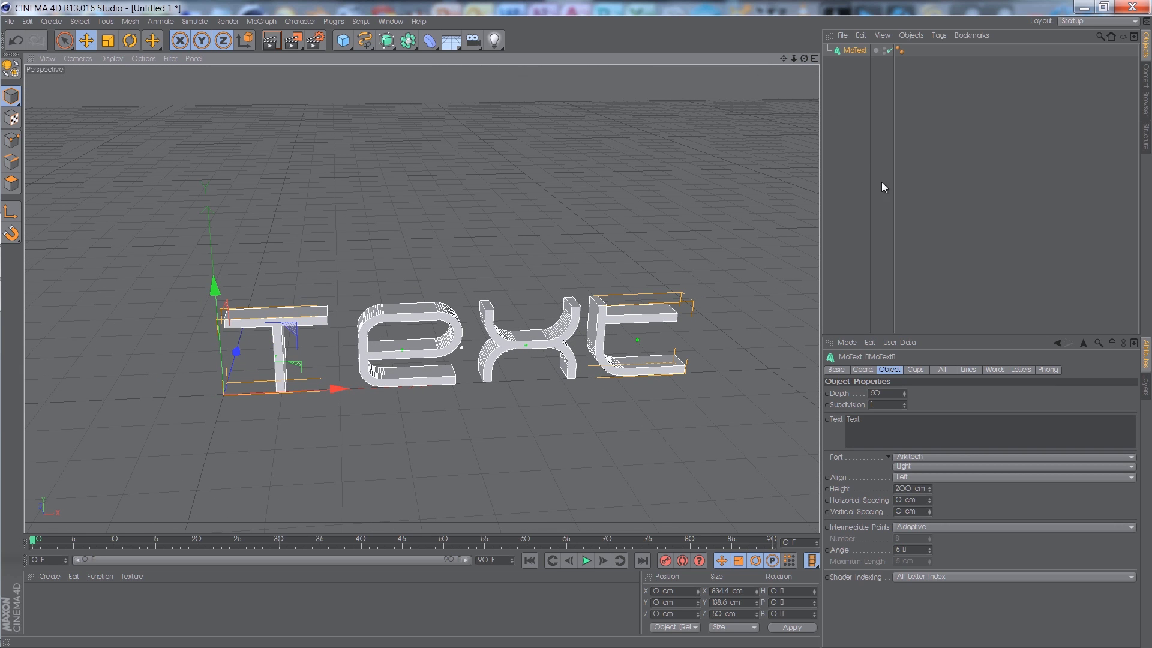
Step: Duplicate the MoText object and reduce the copy's depth to 18
drag(805, 58, 574, 324)
drag(575, 217, 684, 150)
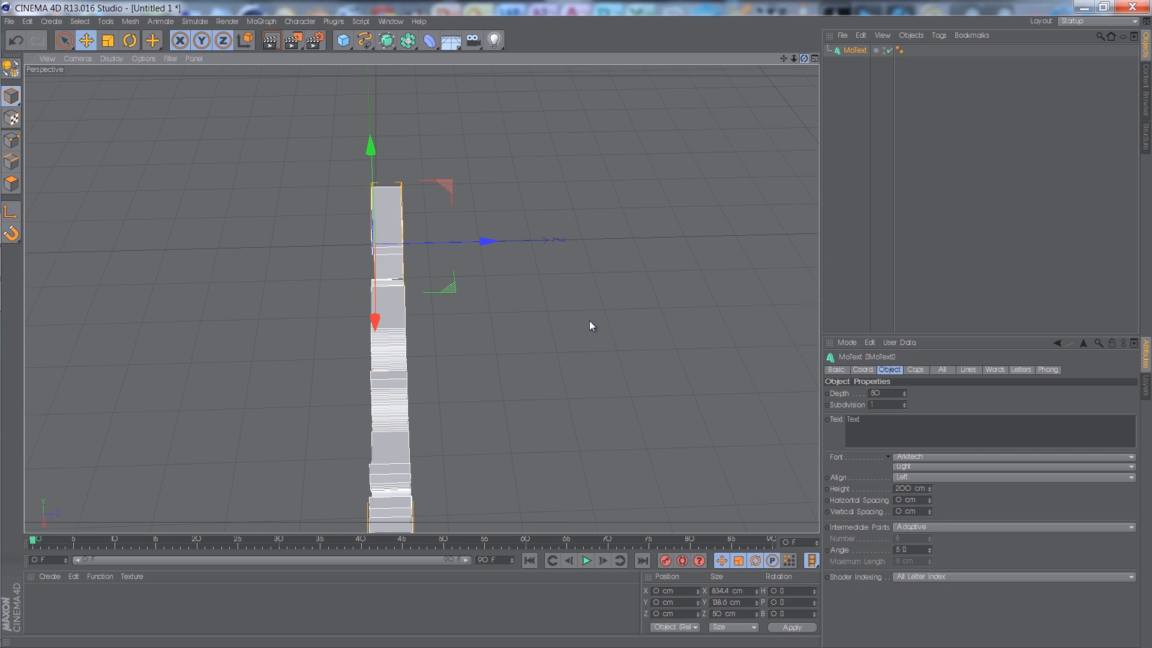
drag(590, 321, 600, 166)
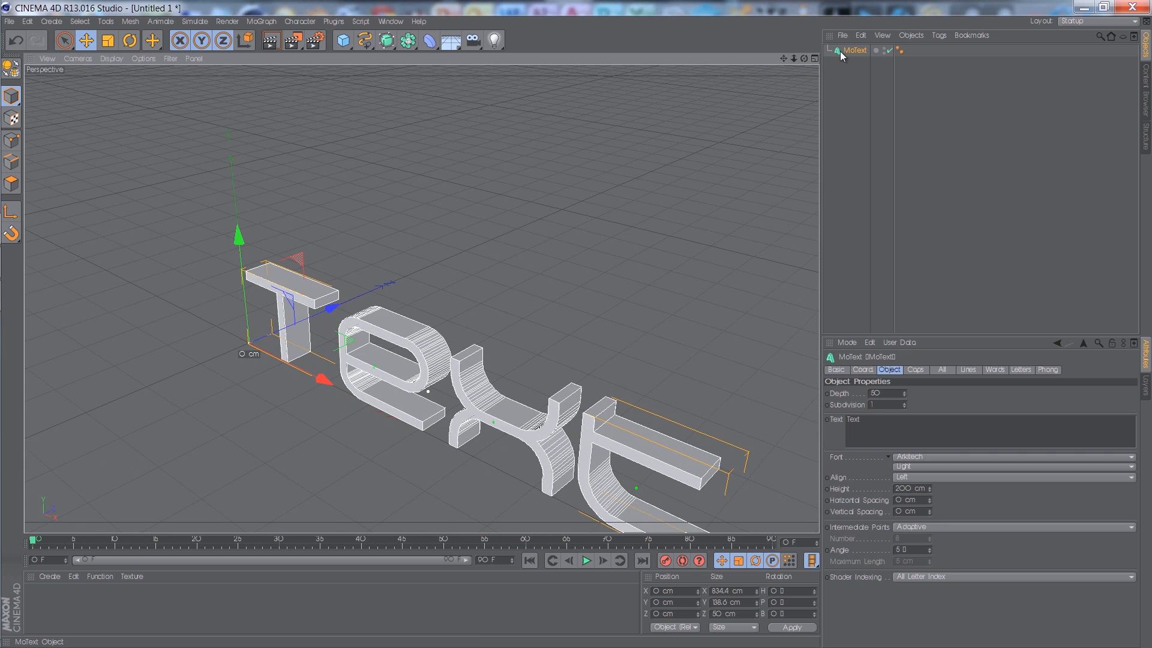
key(ctrl+c)
key(ctrl+v)
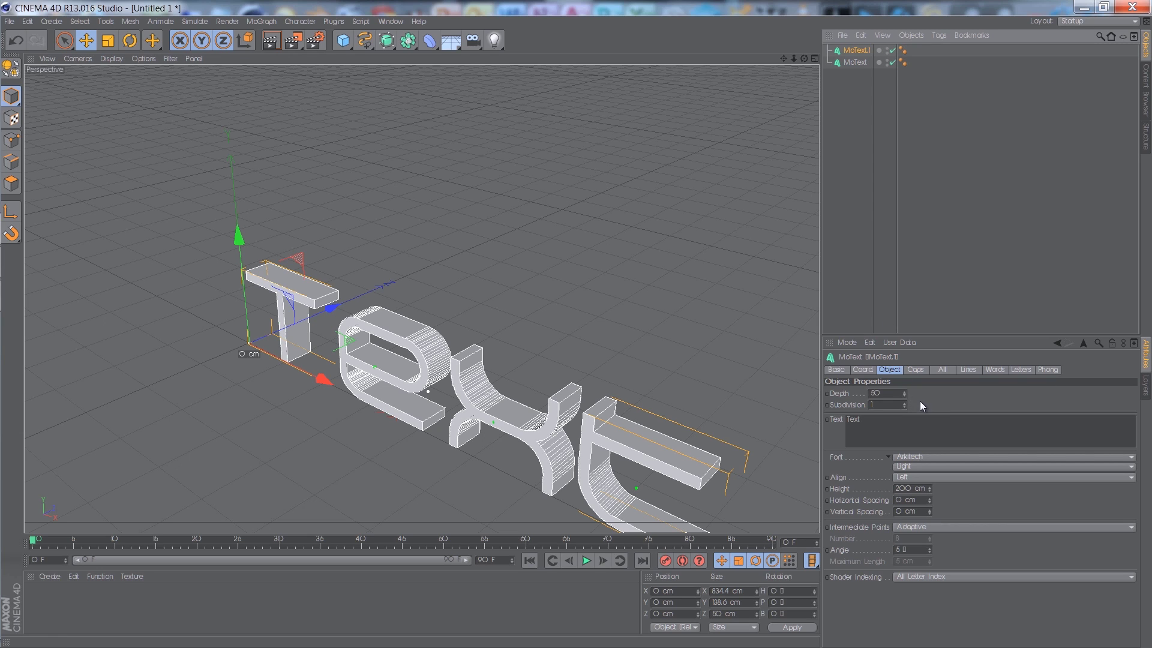
drag(905, 395, 905, 402)
Step: Move the thinner text copy along Z to about 13.5 cm, roughly midway through the original text's depth
drag(329, 308, 324, 314)
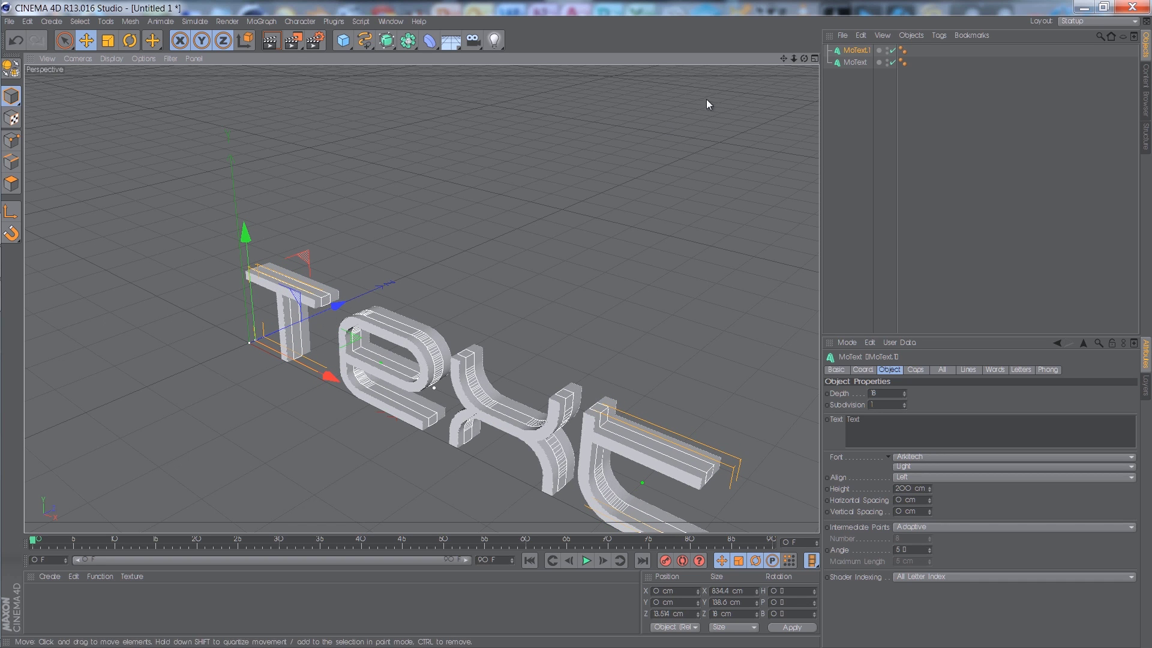
drag(571, 327, 573, 326)
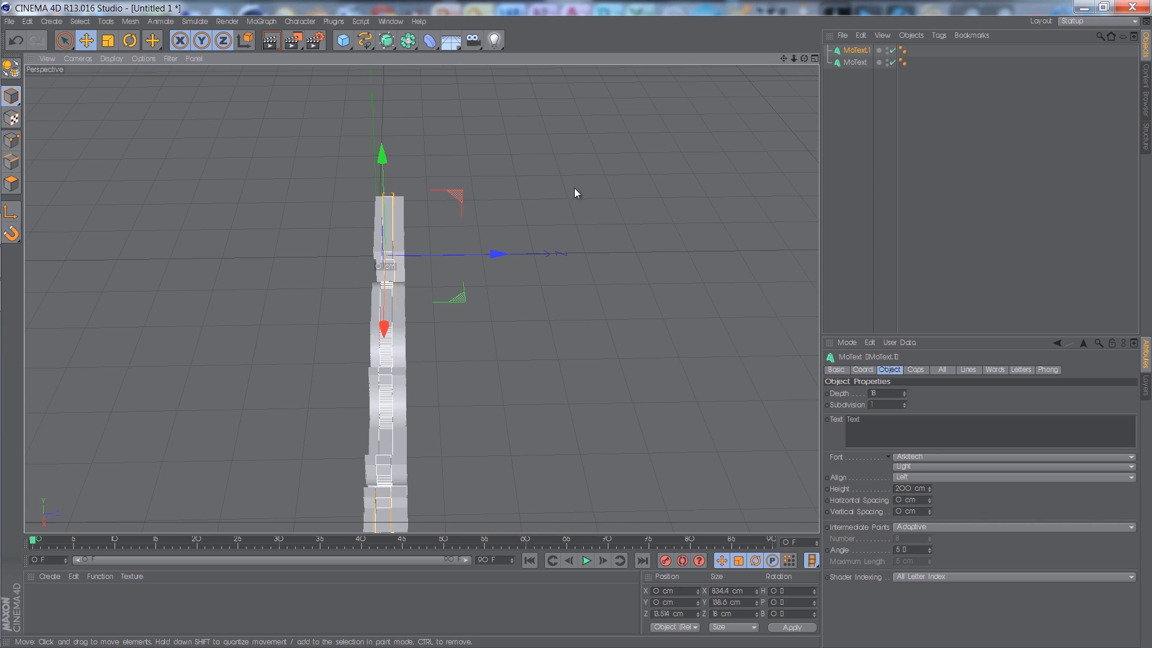
drag(806, 58, 575, 324)
Step: Set both the start and end caps of the thinner text copy to Fillet Cap
click(917, 369)
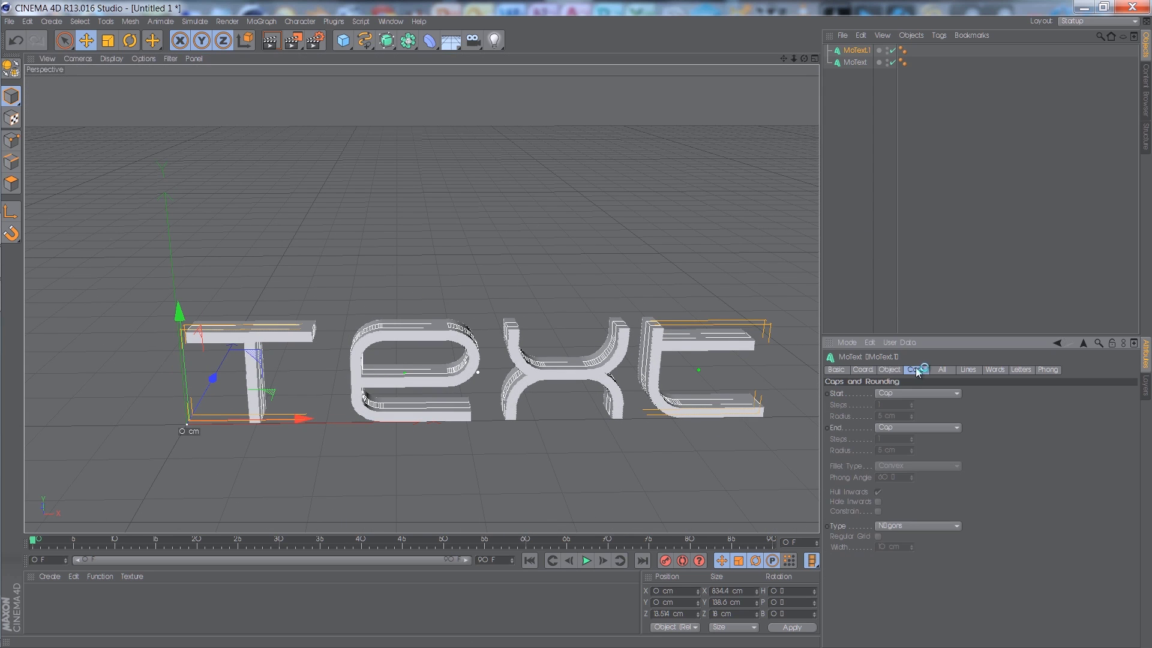
click(889, 394)
click(906, 439)
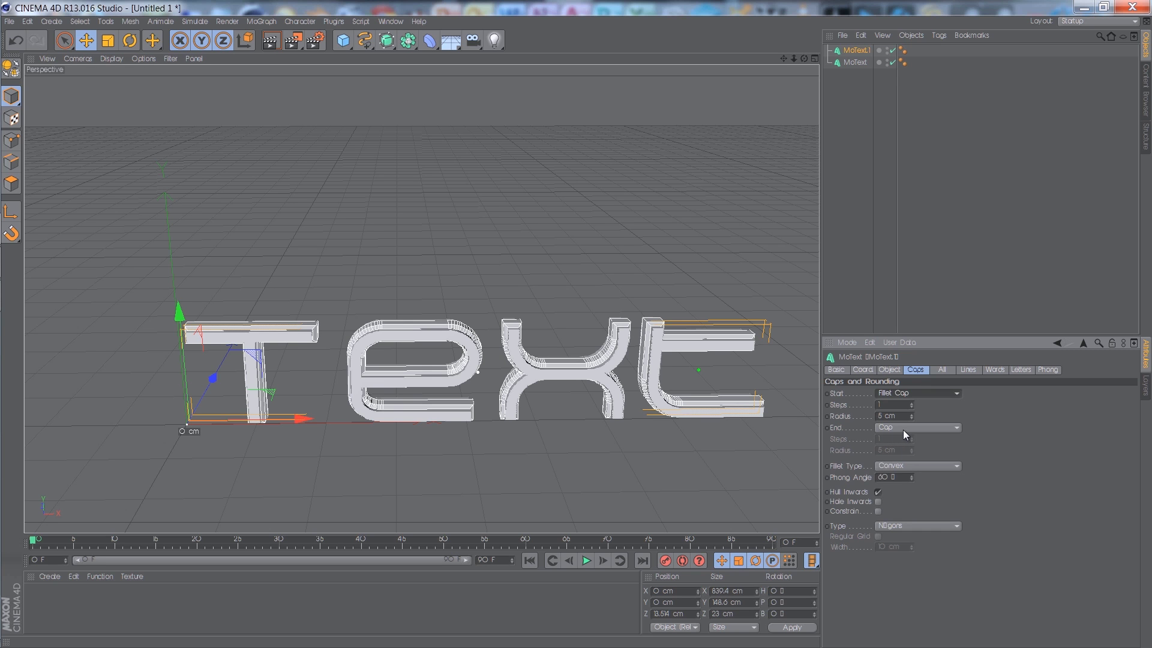
click(902, 428)
click(896, 467)
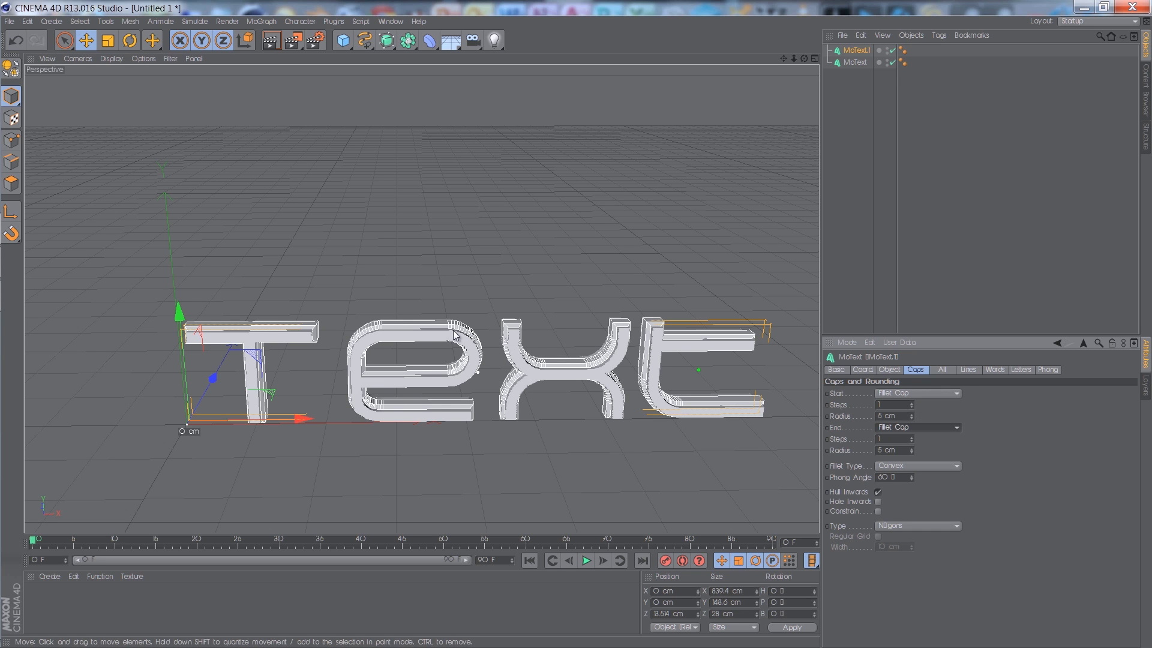
Step: Set the start and end fillet radius of the thinner text copy to 2 cm
scroll(405, 333, up, 10)
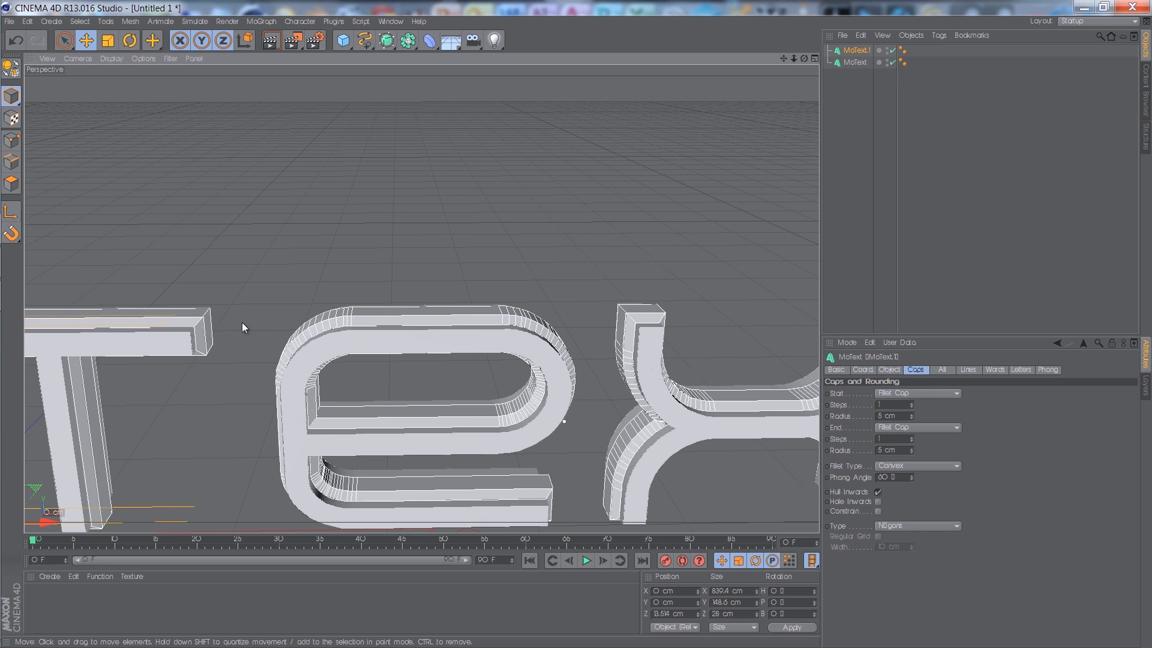
scroll(181, 333, up, 8)
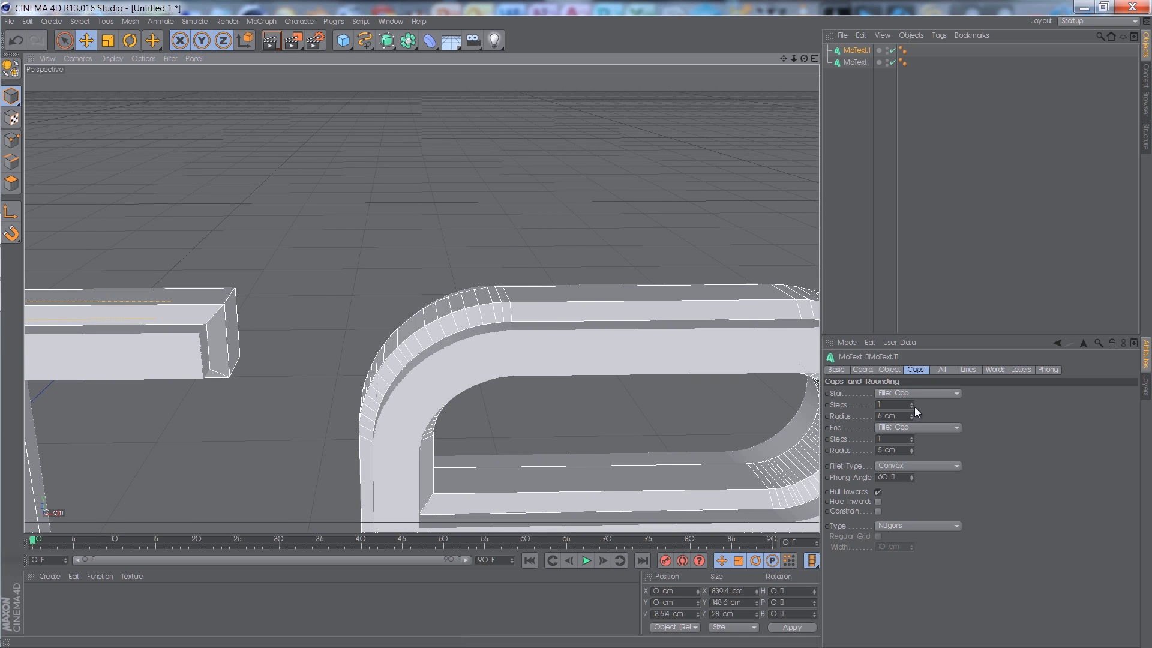
drag(911, 419, 911, 419)
click(912, 453)
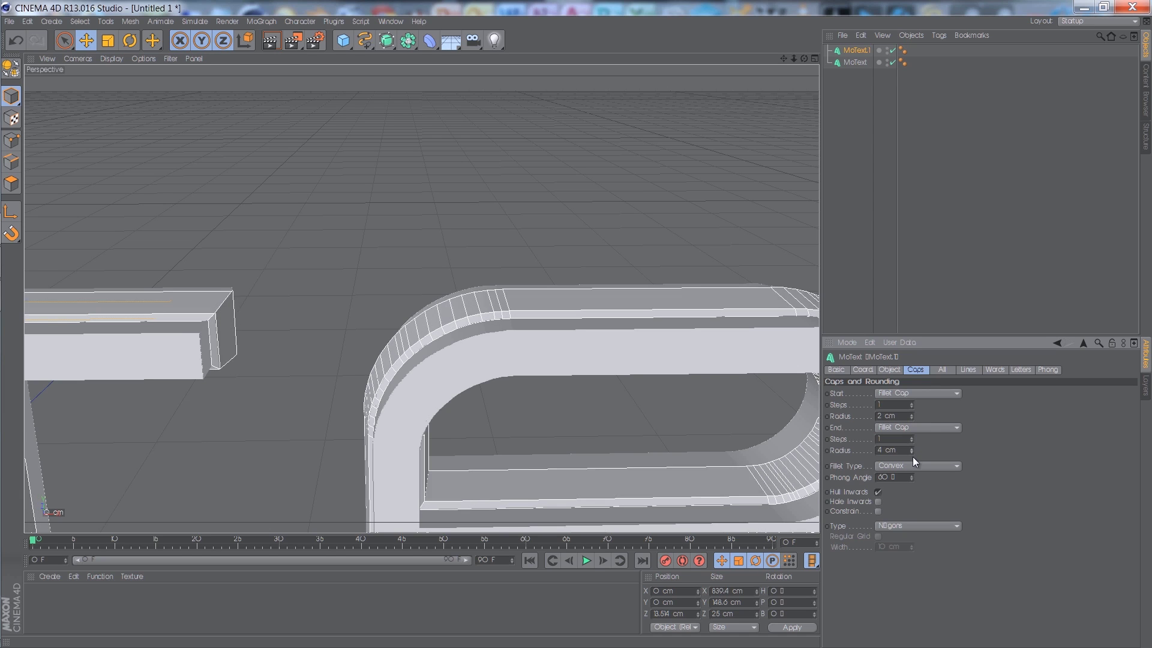
click(912, 454)
click(912, 454)
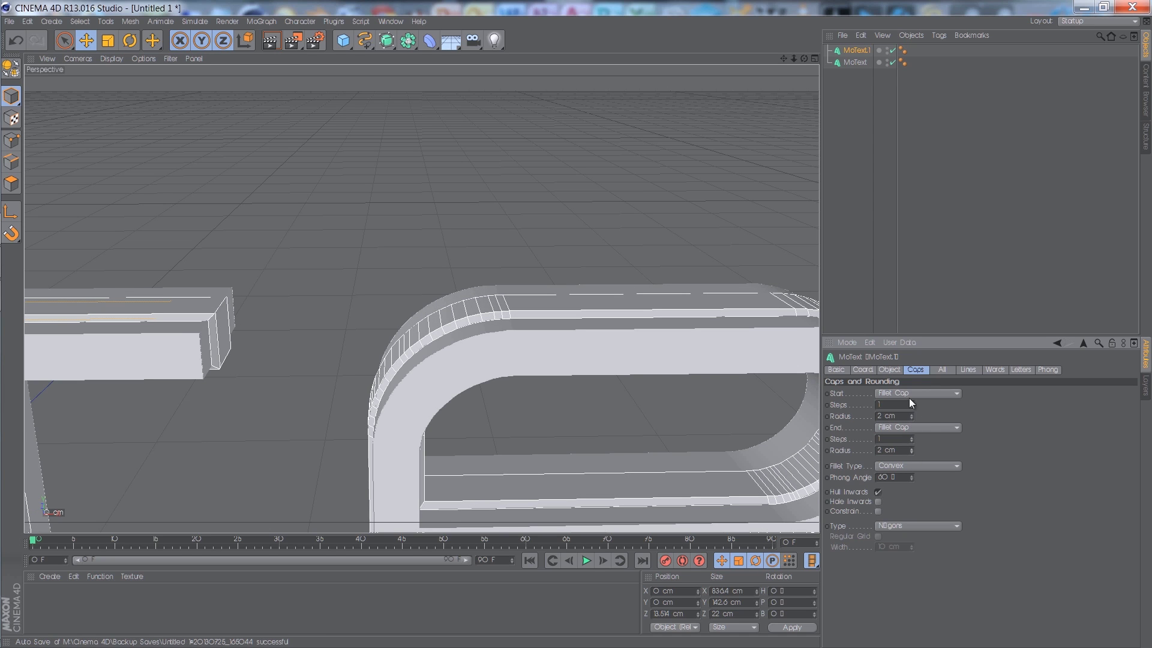
drag(793, 58, 574, 326)
drag(786, 58, 579, 327)
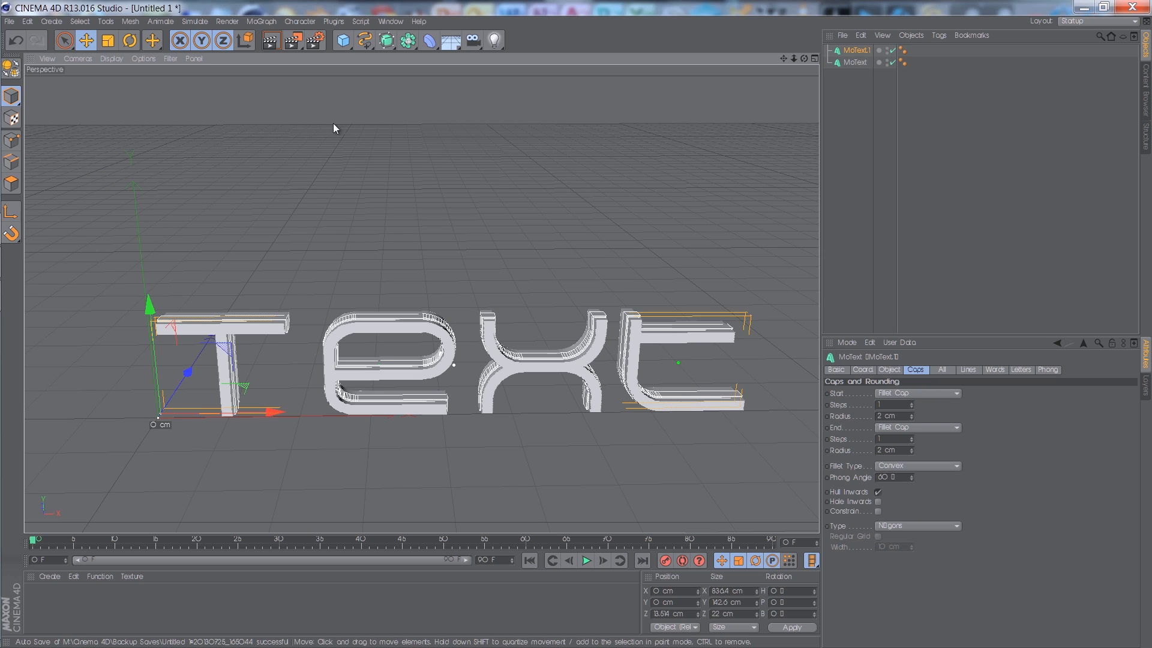
click(343, 40)
click(449, 81)
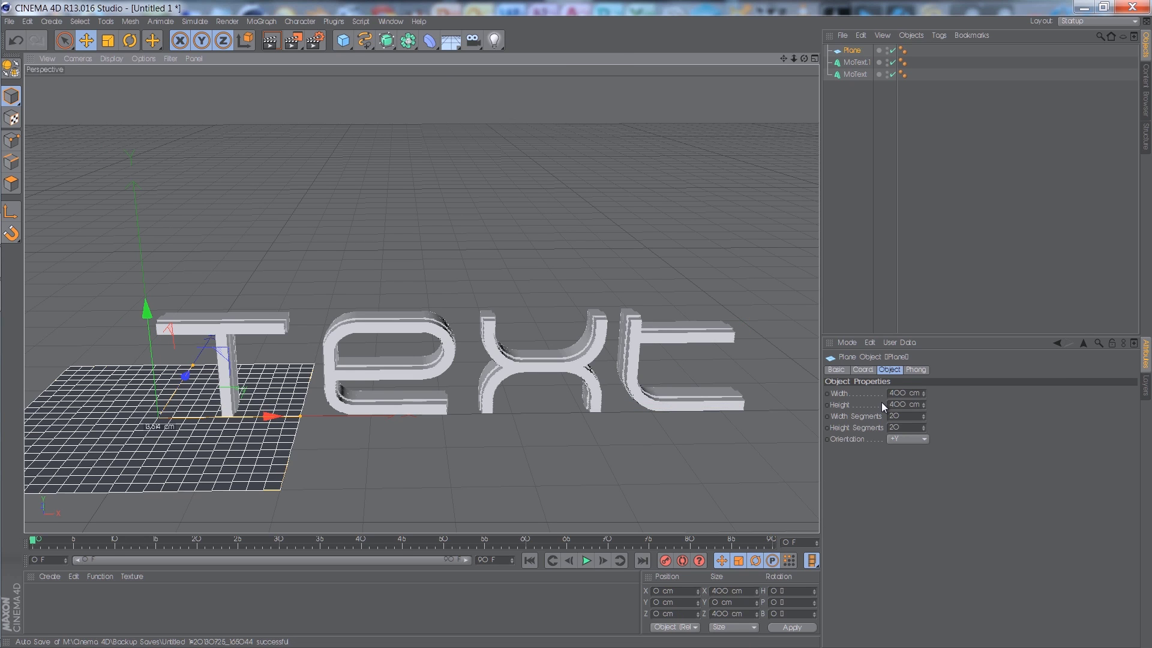
click(903, 393)
text(999999)
drag(890, 405, 925, 406)
text(9999999999)
key(Return)
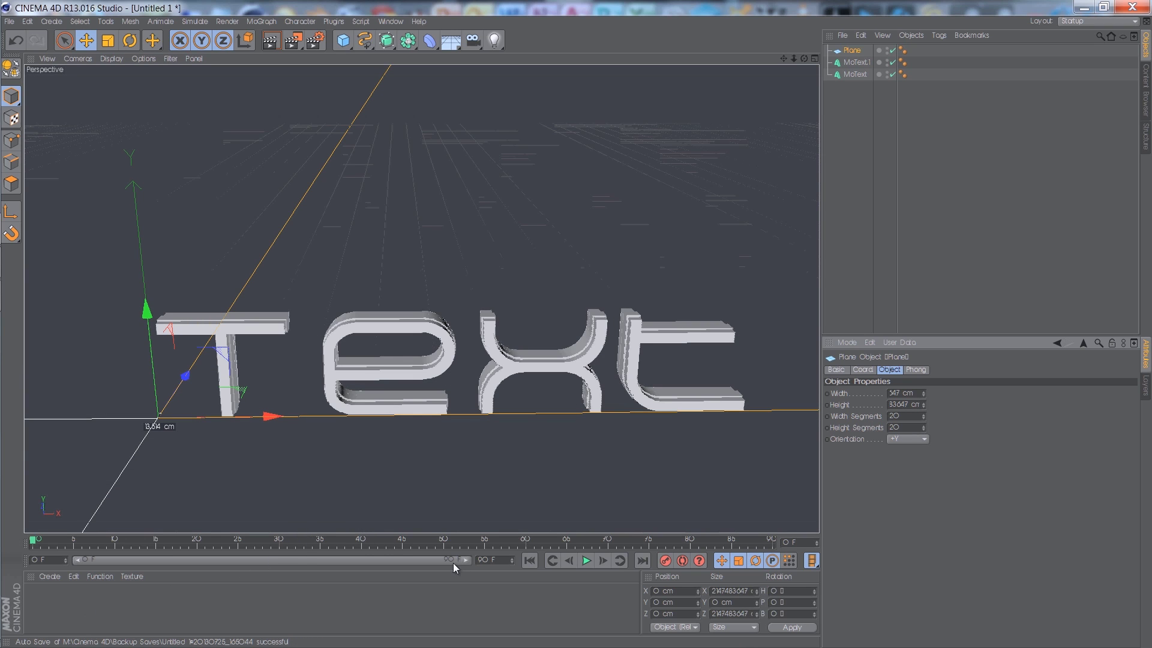
Step: Create a new material and set its color to purple (R 189, G 43, B 204)
click(57, 576)
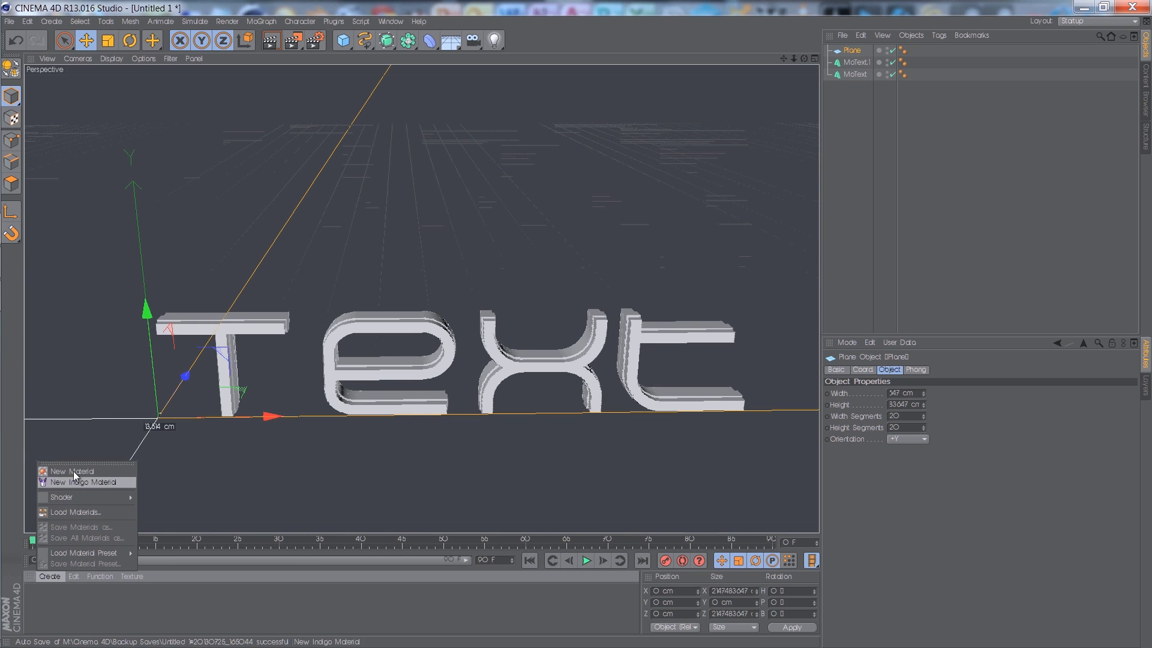
click(76, 604)
double_click(44, 599)
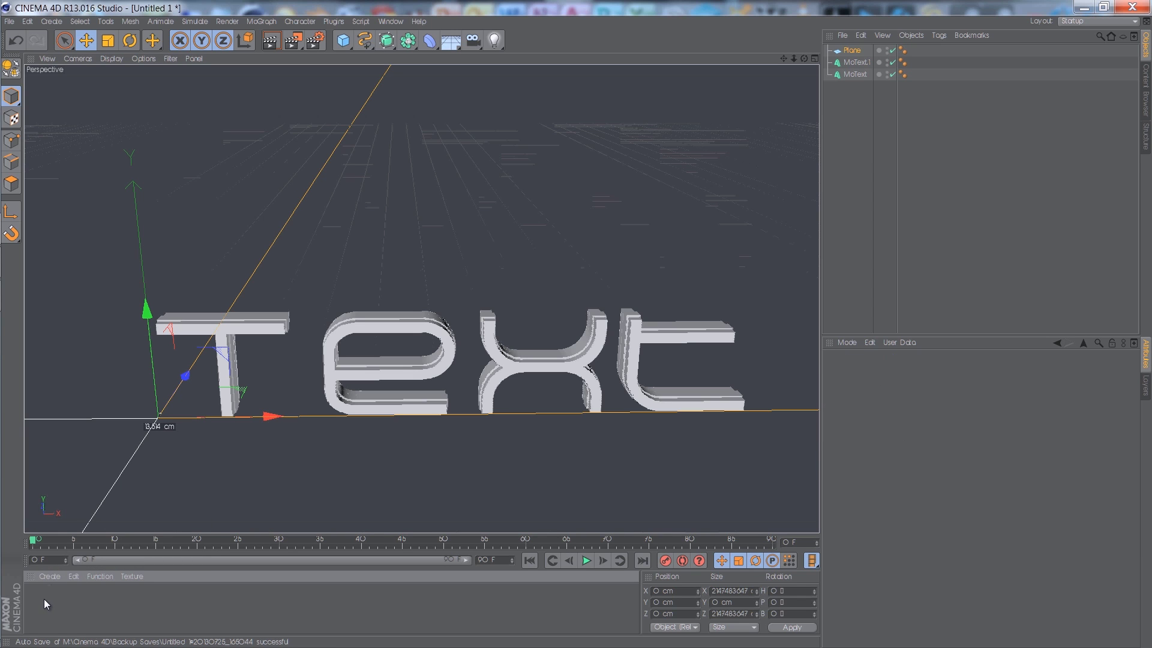
double_click(41, 594)
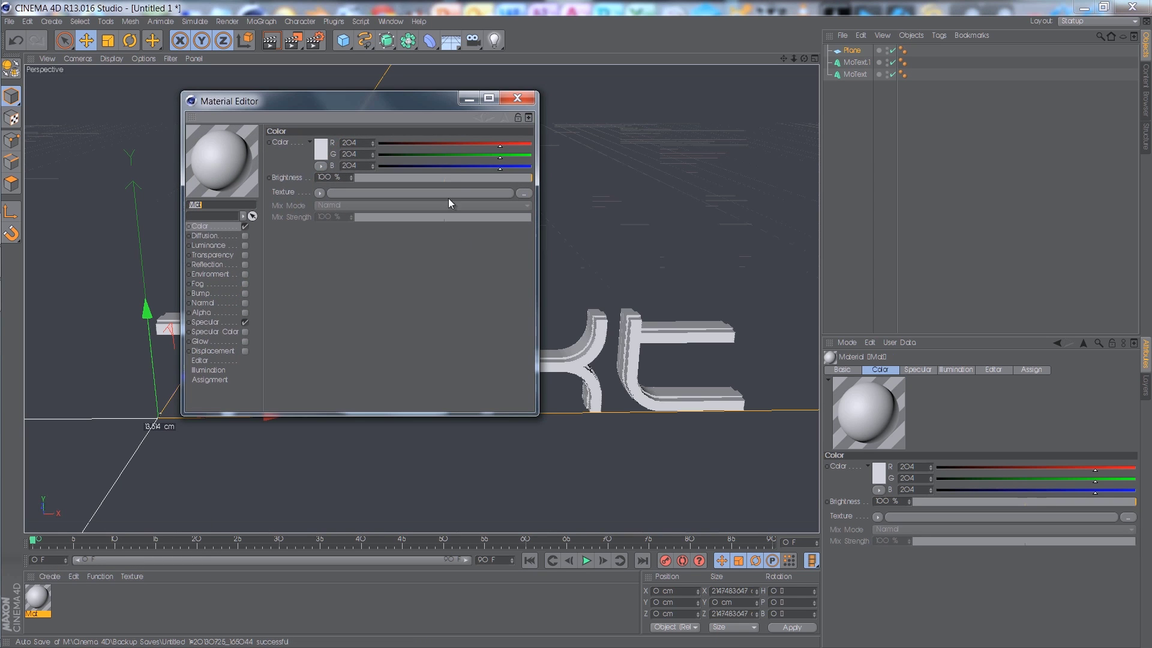
drag(423, 99, 688, 194)
click(672, 239)
click(668, 250)
drag(672, 239, 741, 244)
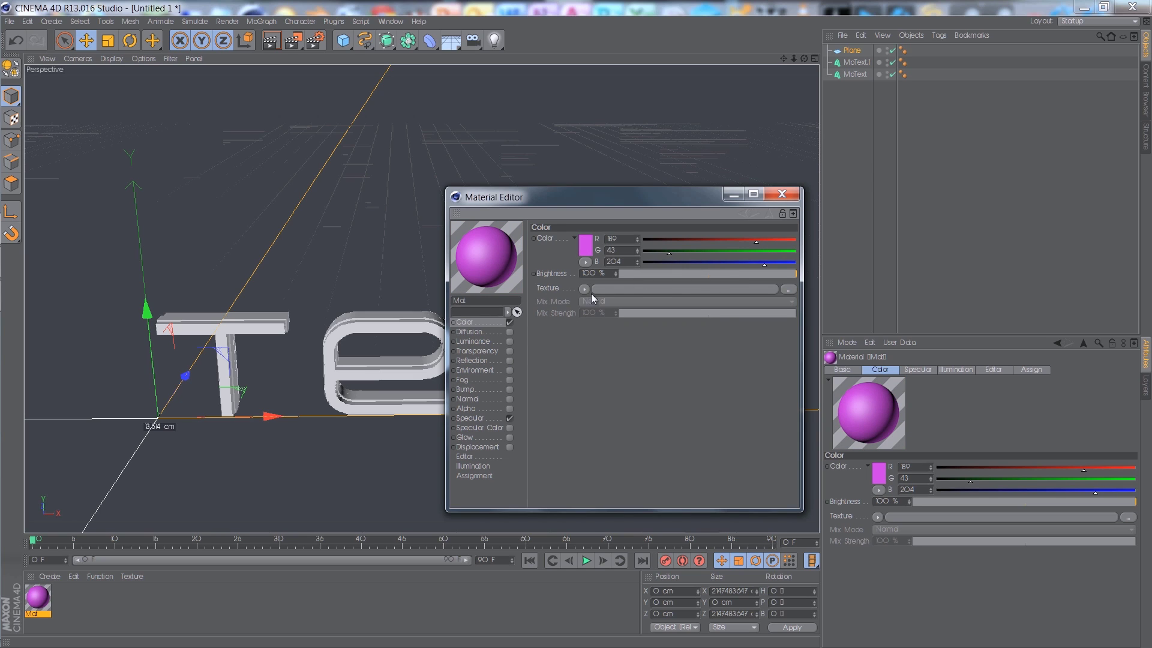
Step: Enable reflection on the purple material at 18% brightness with a Fresnel texture mixed at 19% strength
click(509, 361)
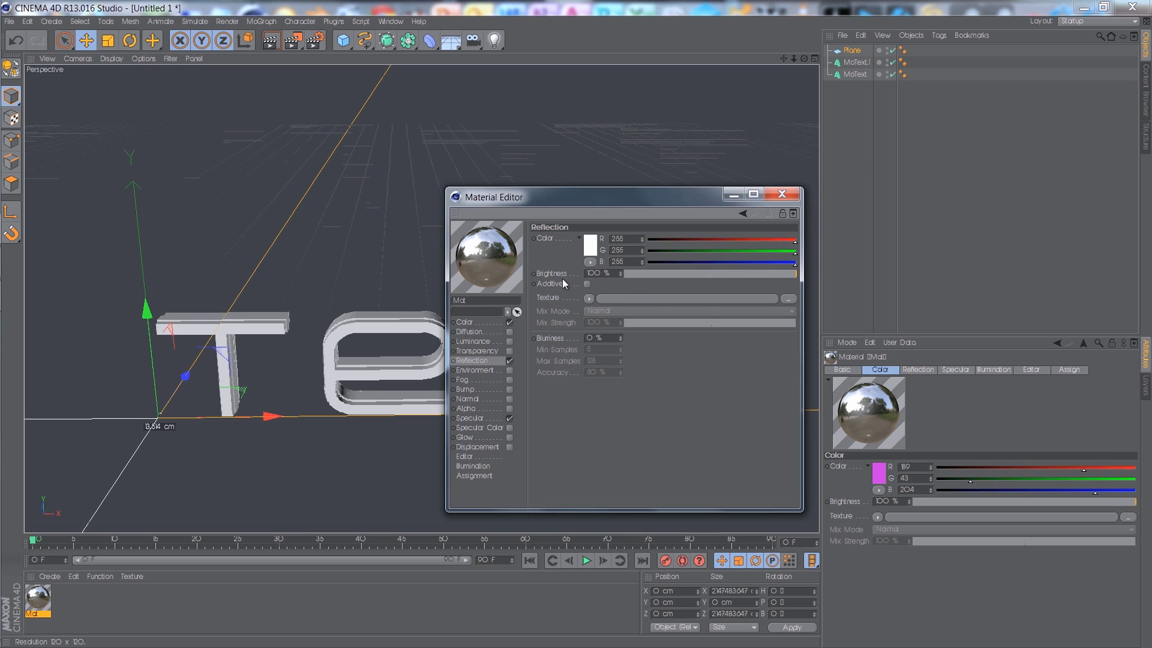
drag(738, 271, 655, 276)
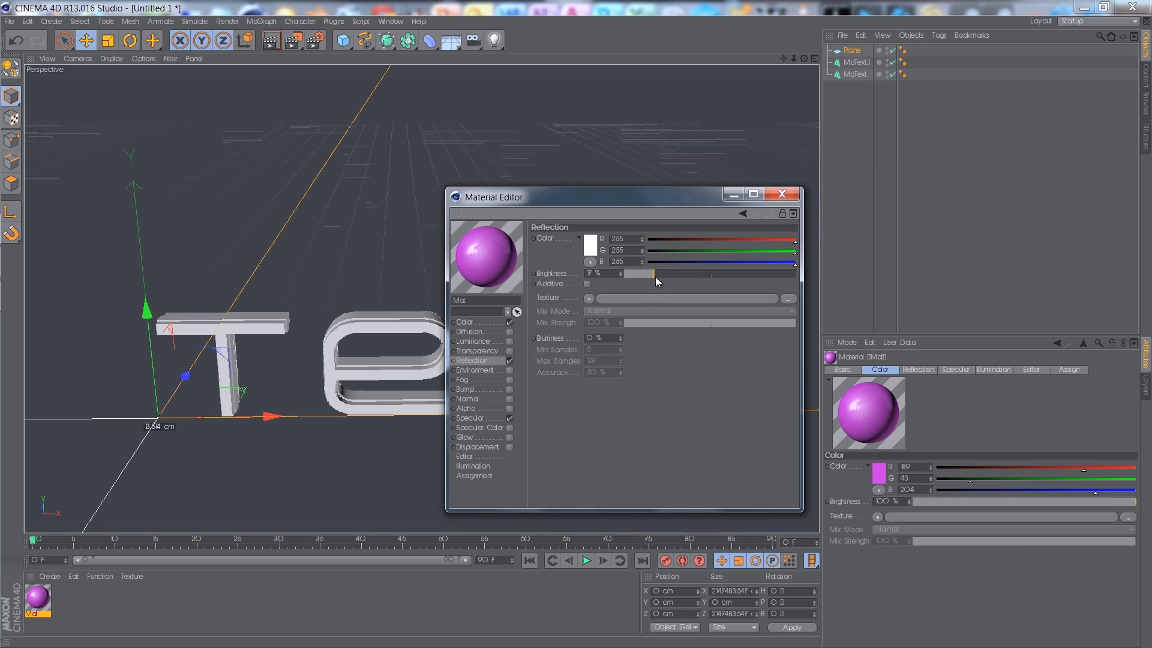
click(591, 297)
click(618, 399)
drag(637, 360, 657, 361)
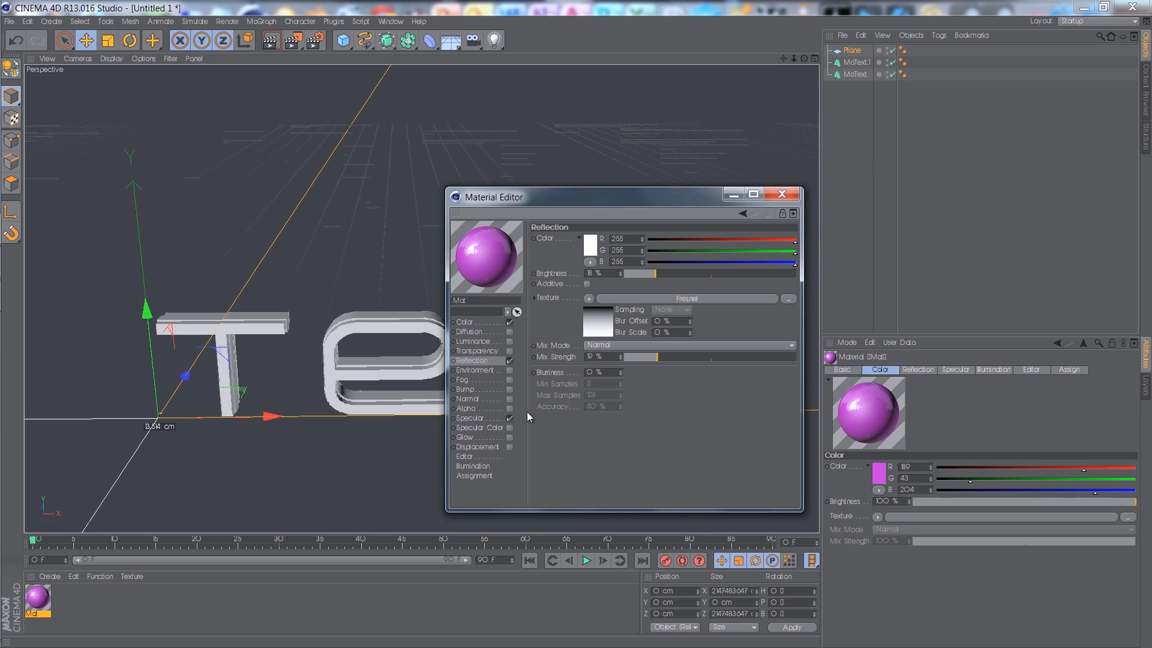
Step: Turn off the purple material's specular channel and apply the material to the thinner text copy
click(510, 420)
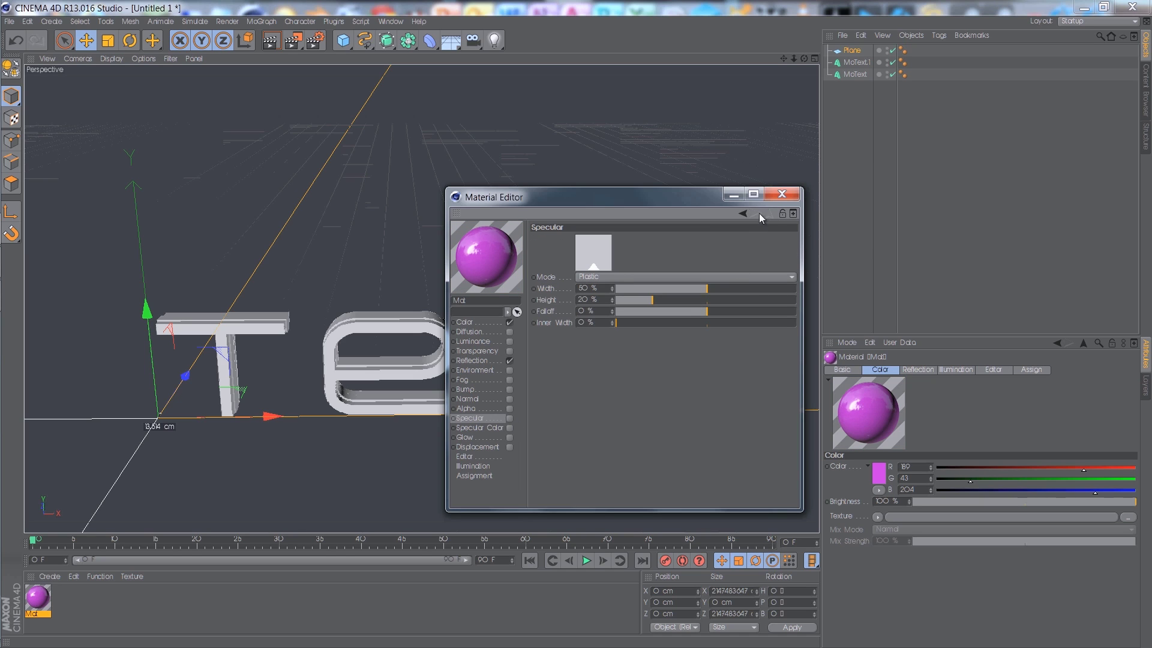
click(781, 194)
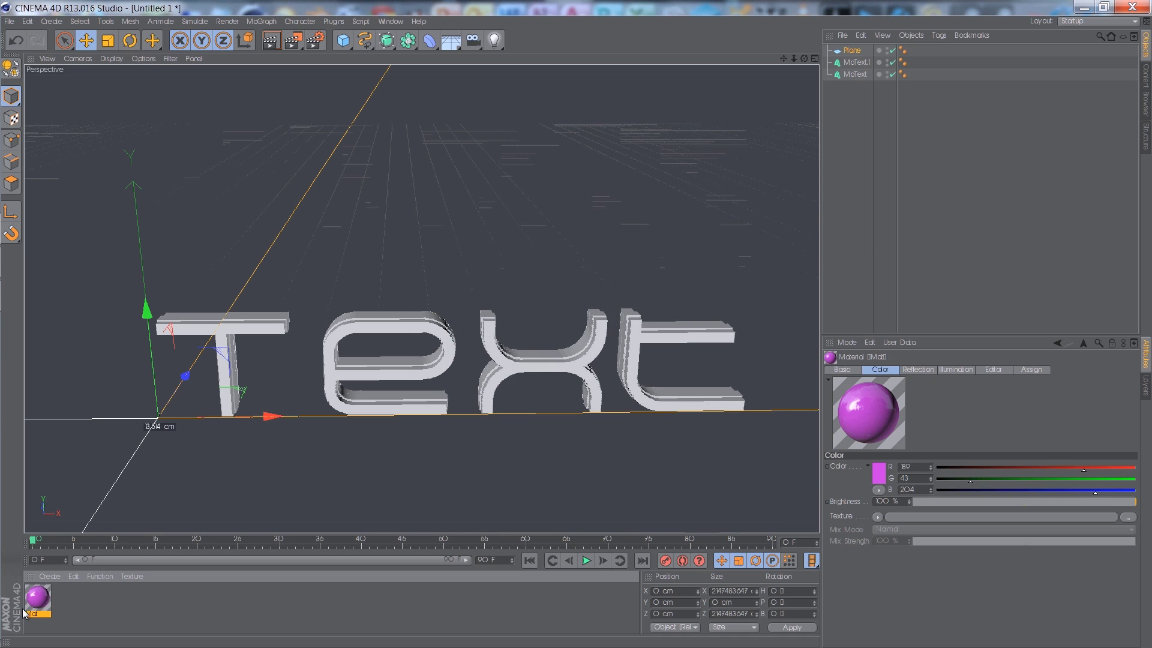
drag(34, 605, 283, 414)
drag(361, 318, 362, 316)
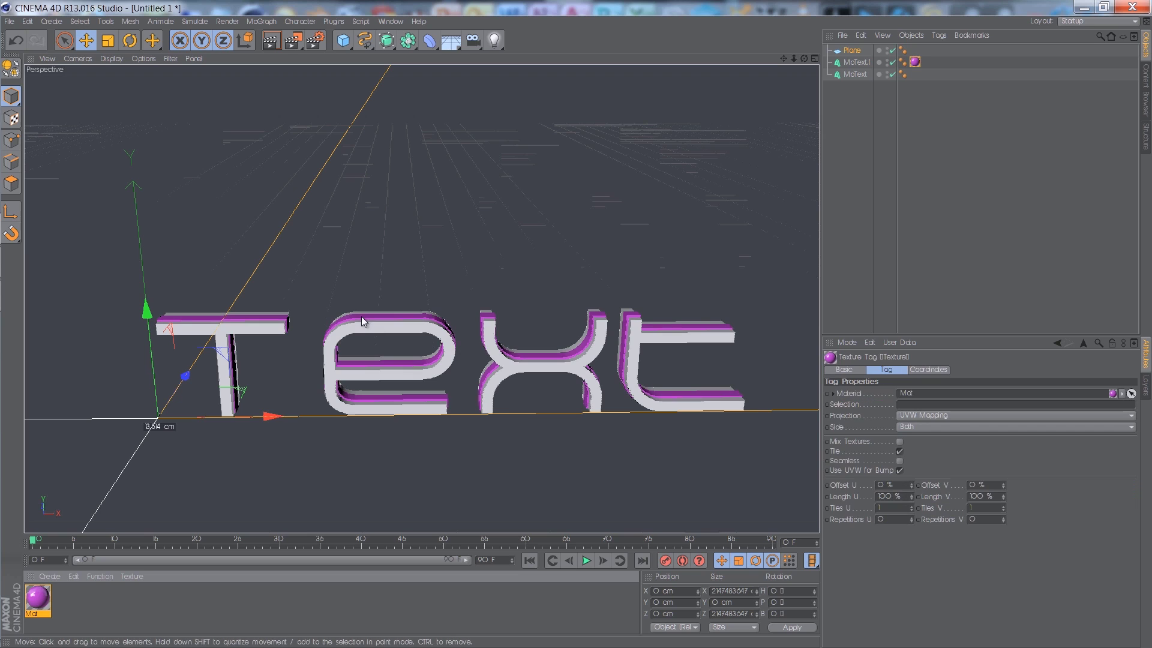
Step: Duplicate the purple material in the material list
double_click(78, 605)
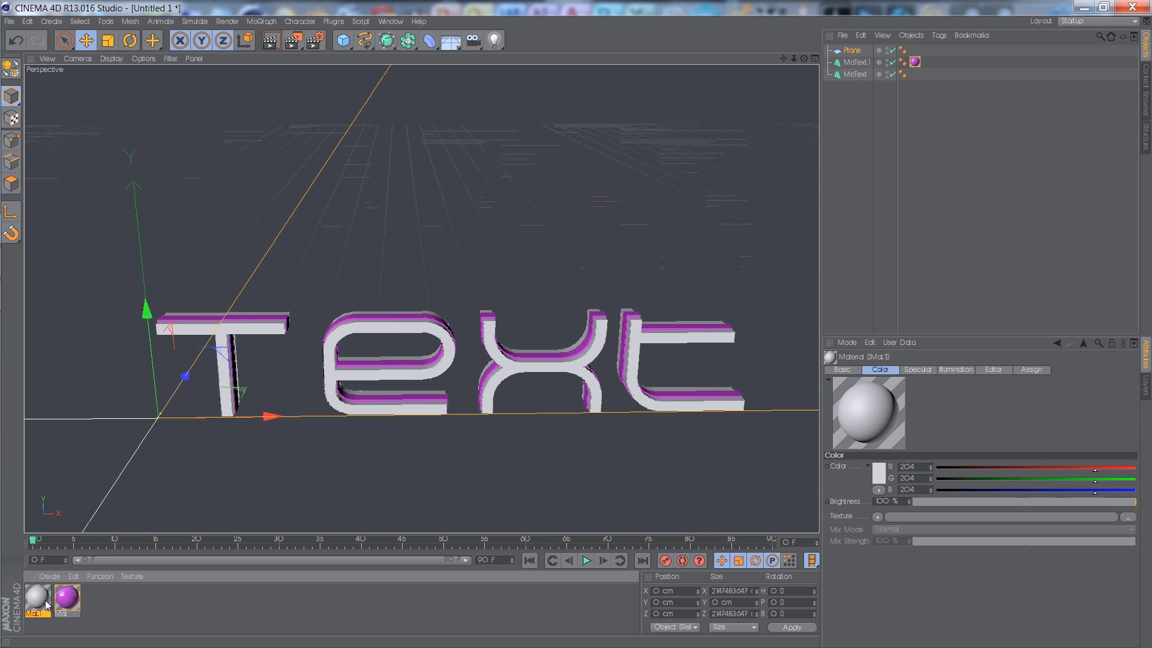
key(Delete)
click(44, 603)
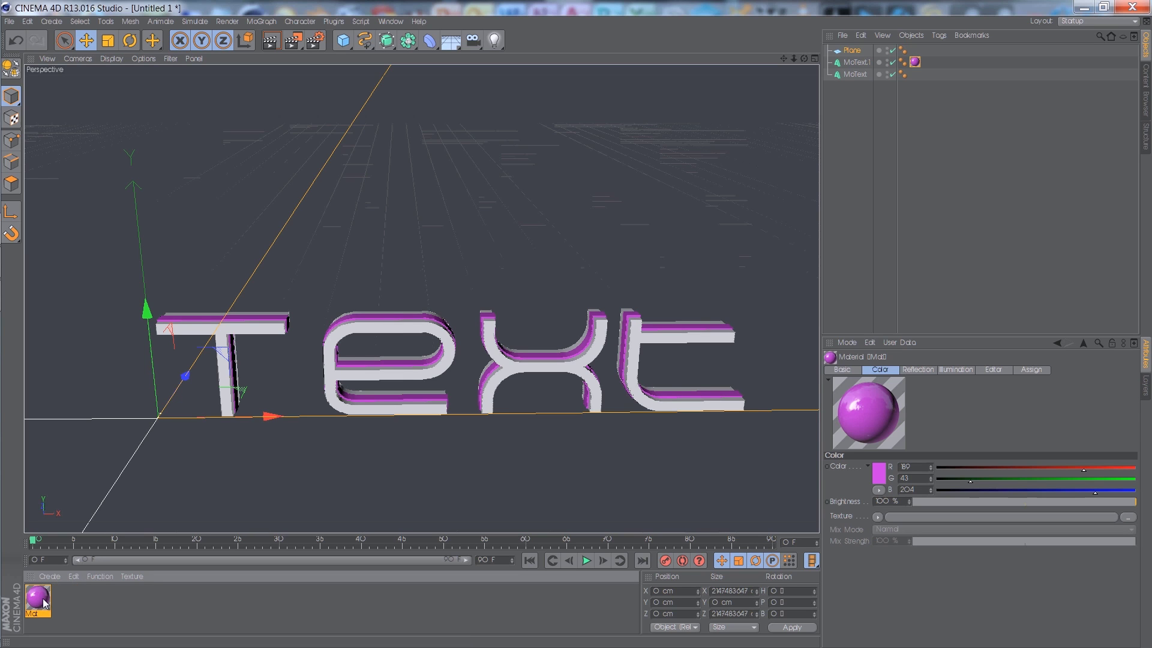
key(ctrl+c)
key(ctrl+v)
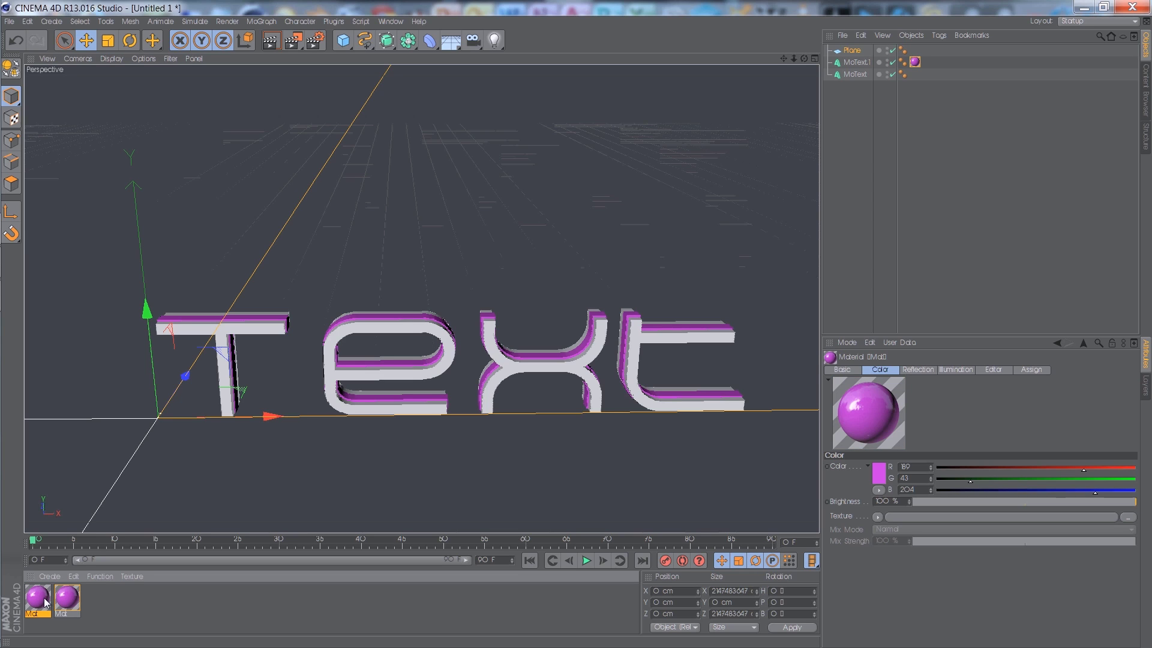
drag(68, 598, 909, 72)
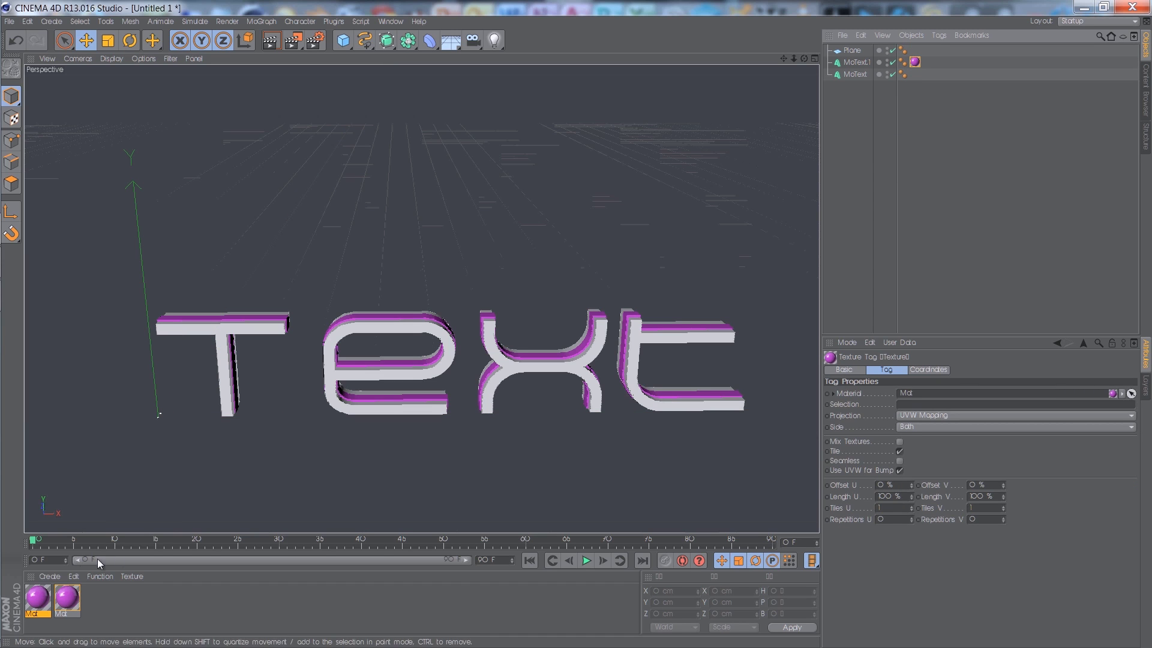
Step: Recolor one purple material to dark grey (R 68, G 66, B 71) and apply it to the original MoText object
double_click(61, 593)
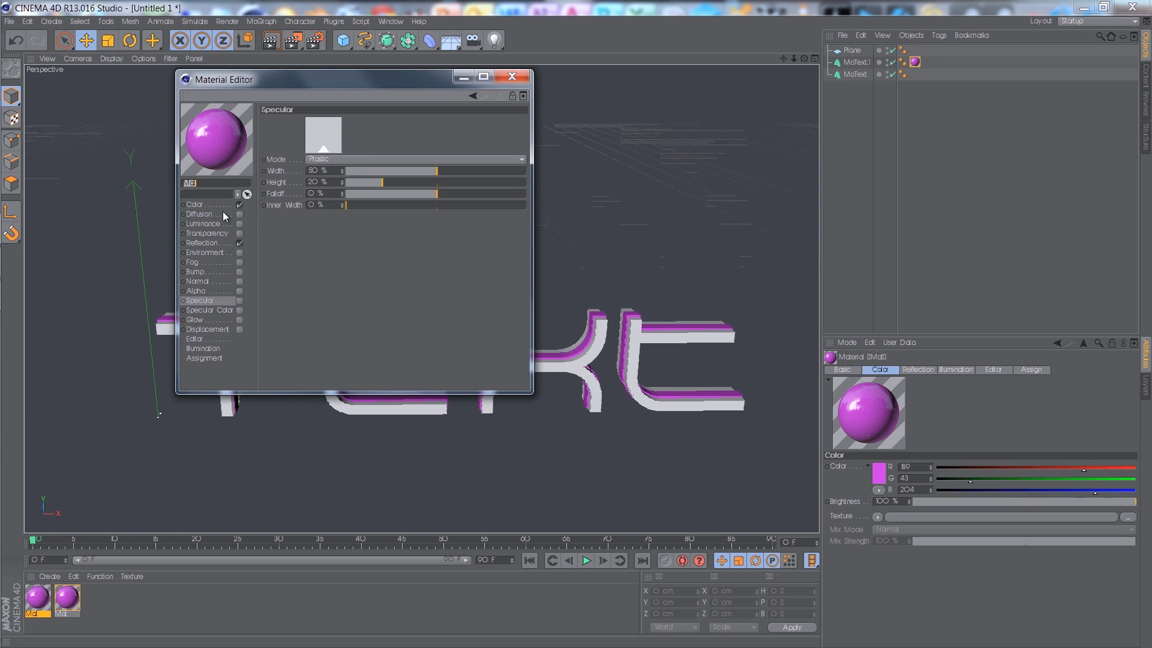
click(221, 206)
mouse_move(398, 143)
mouse_down()
mouse_move(457, 147)
mouse_move(490, 134)
mouse_move(414, 143)
mouse_up()
click(413, 134)
click(414, 123)
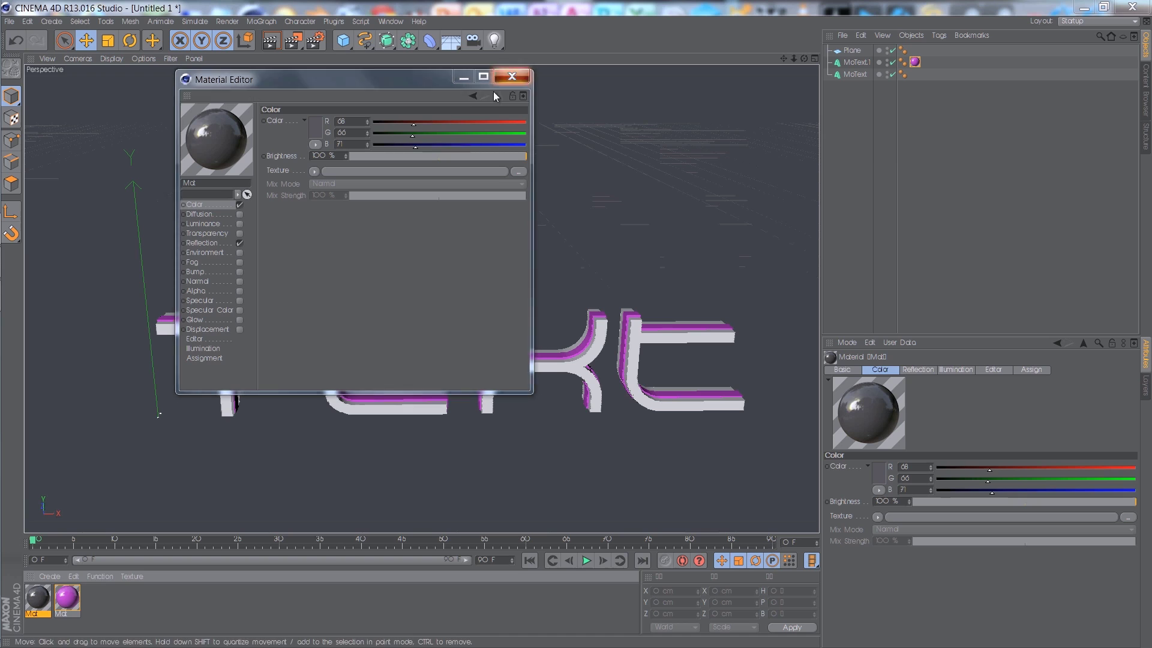
click(512, 77)
drag(280, 380, 226, 382)
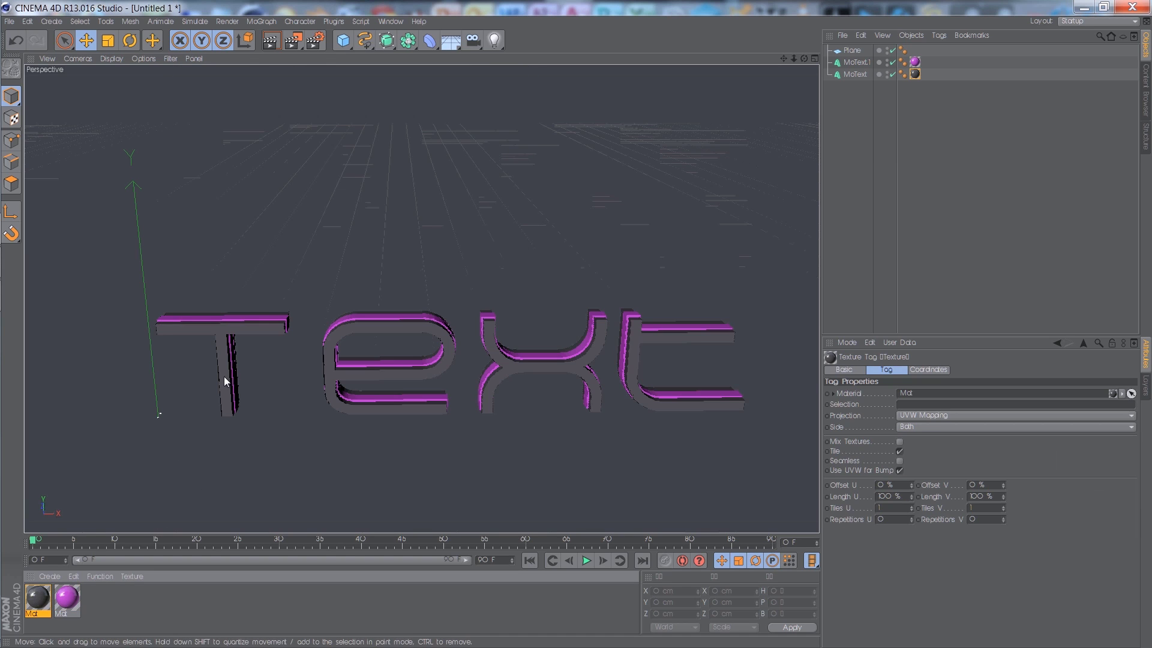
Step: Create a new pure white material (R 255, G 255, B 255) with luminance enabled at about 17% brightness
double_click(112, 604)
double_click(42, 600)
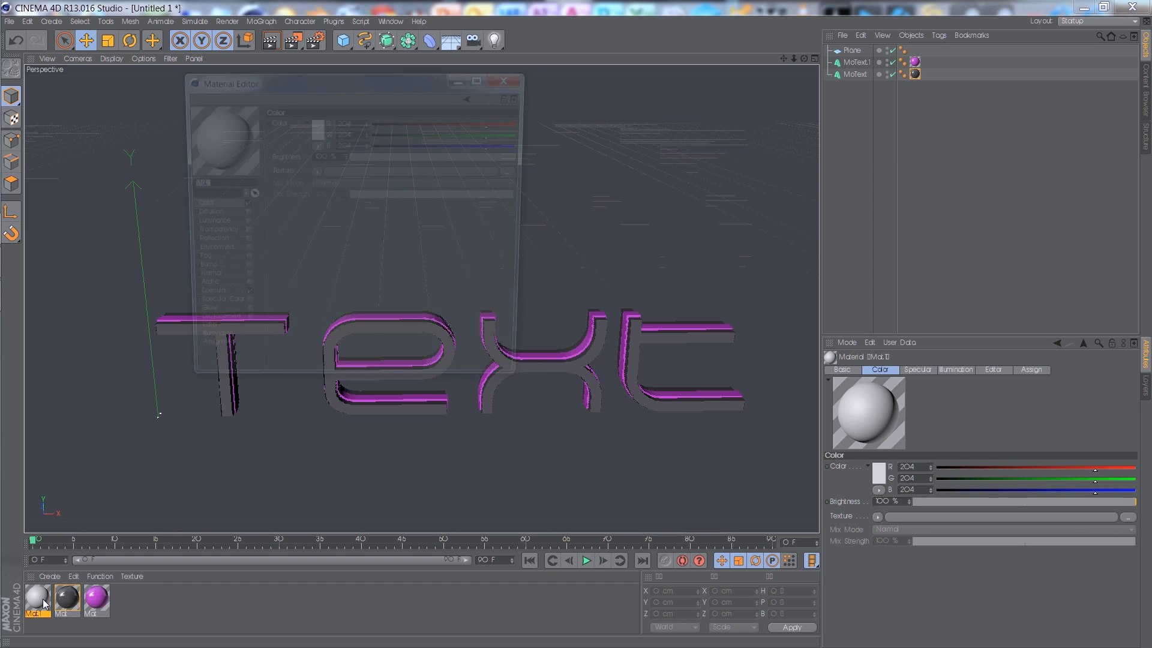
drag(494, 118, 551, 135)
drag(520, 125, 526, 148)
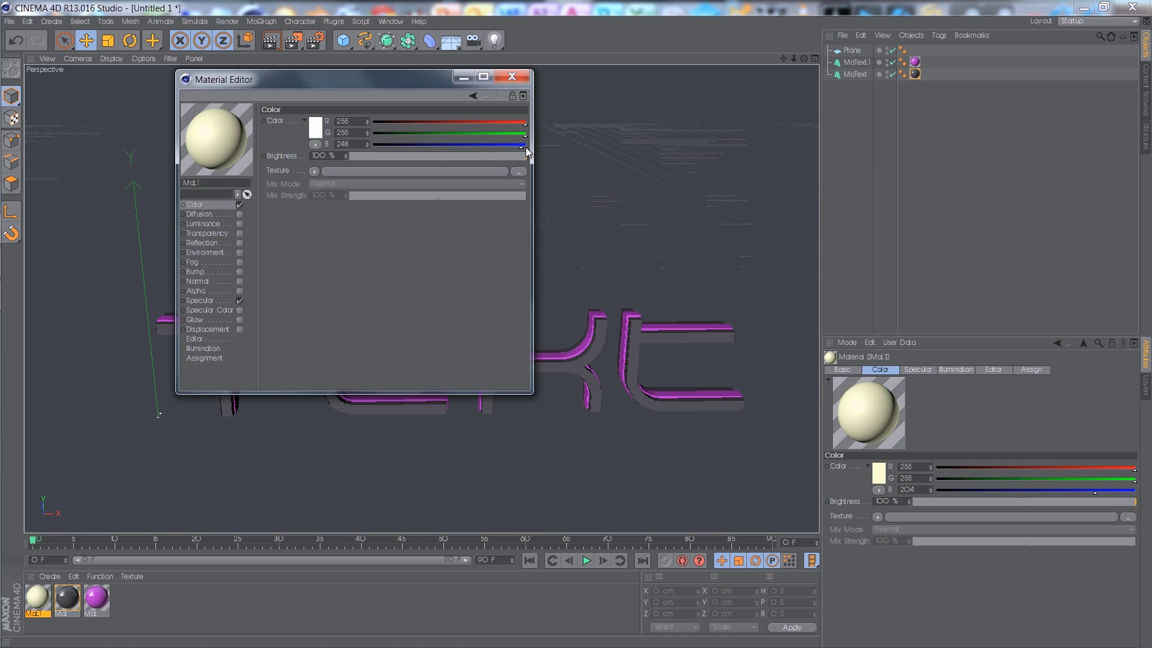
click(239, 224)
click(372, 156)
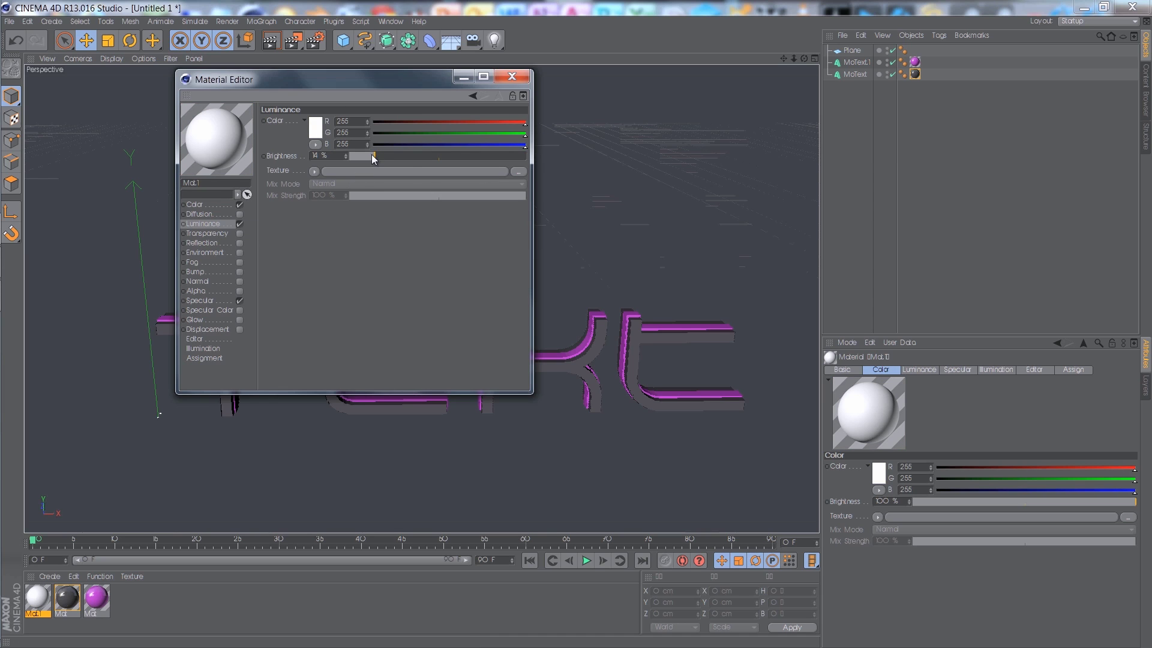
Step: Turn off the white material's specular channel and apply the material to the floor plane
click(242, 300)
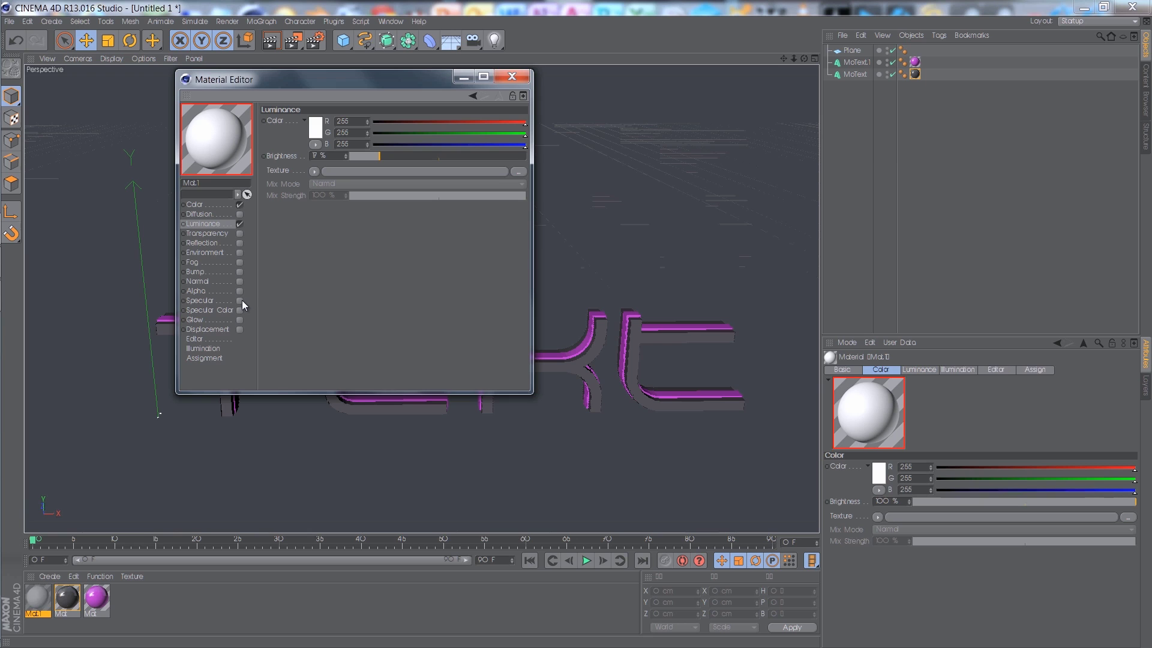
click(511, 77)
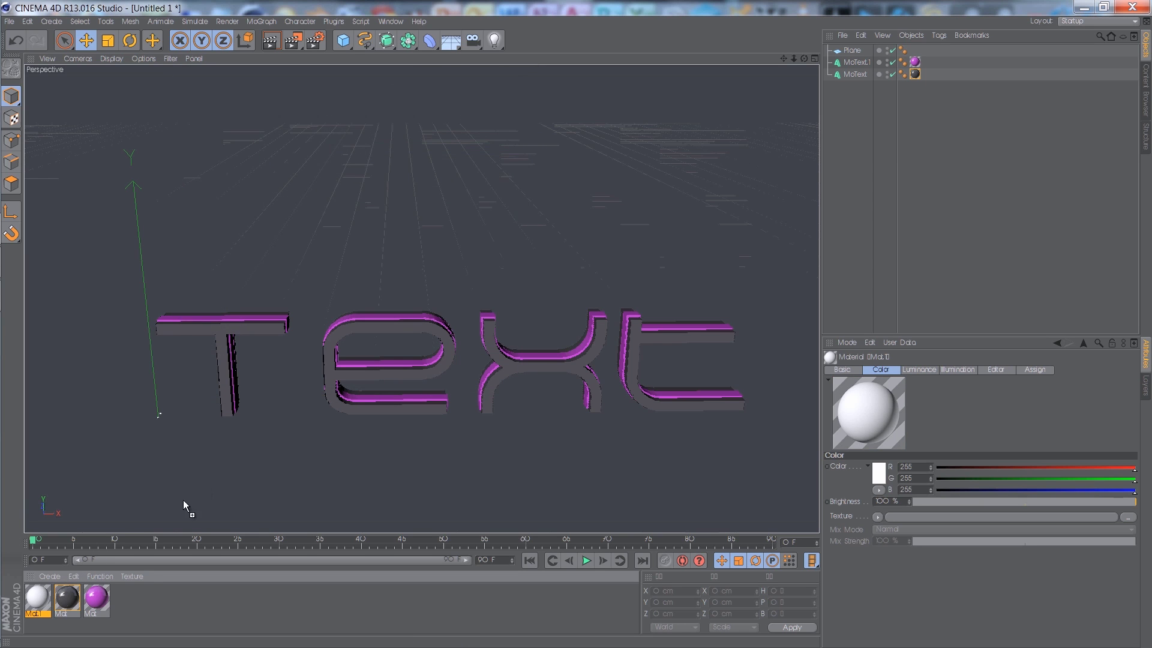
drag(183, 502, 214, 483)
Step: Move both text objects back along Z to about 164.4 cm and slightly along negative X, and render the view
drag(917, 96, 854, 63)
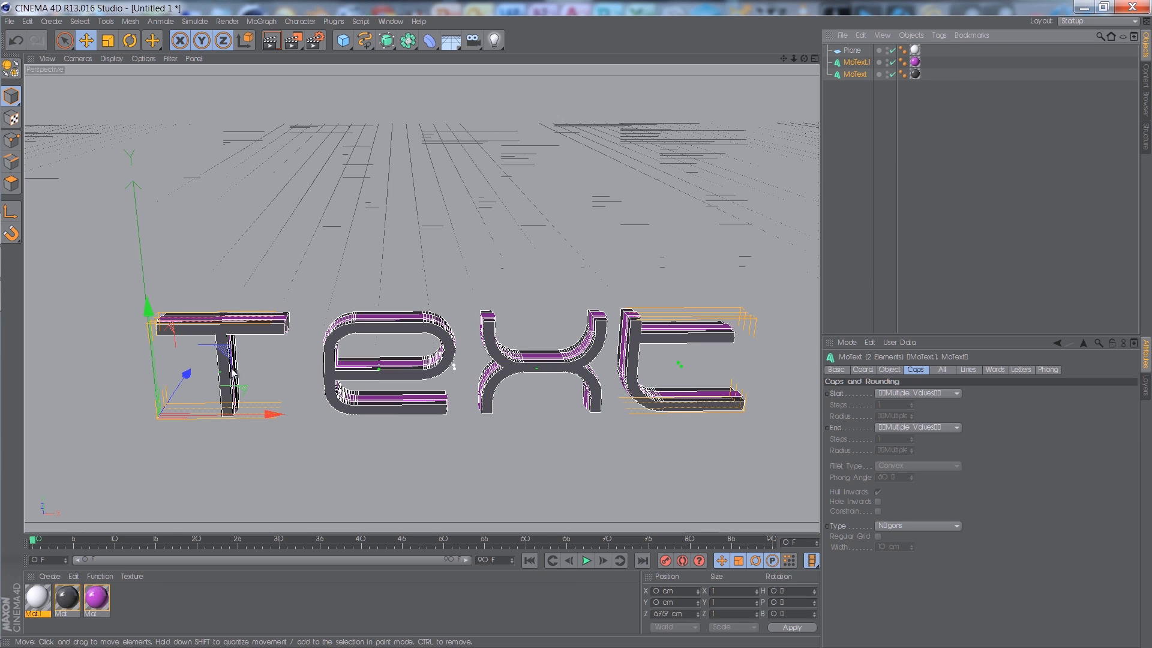
drag(187, 376, 211, 340)
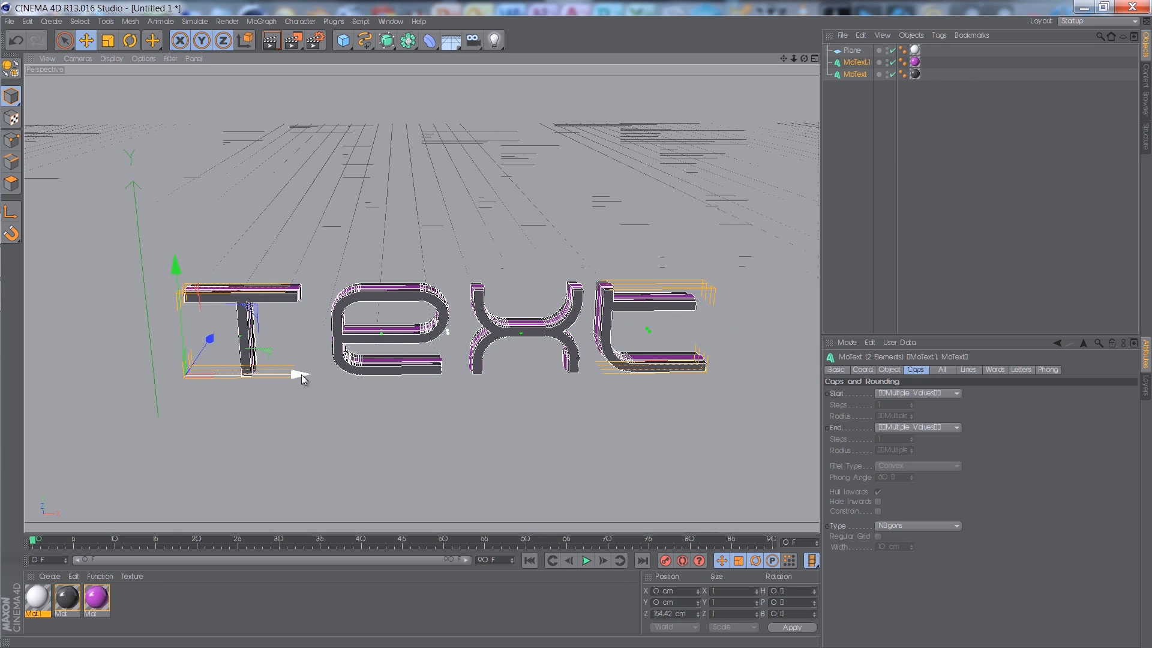
drag(301, 375, 276, 376)
click(276, 42)
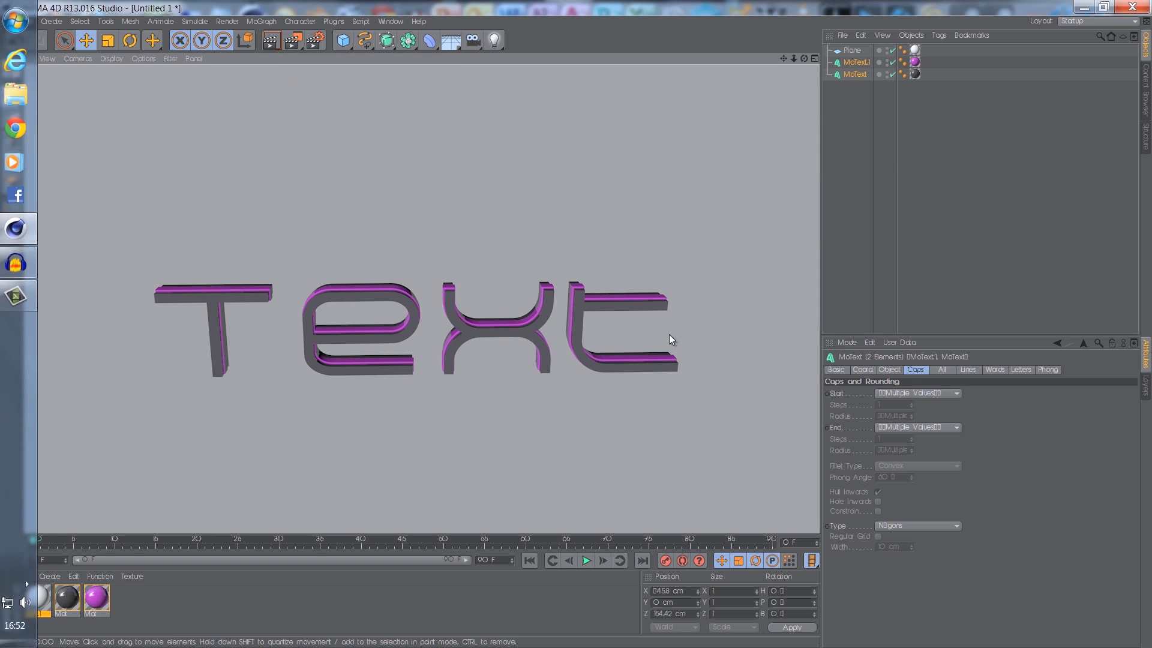
click(884, 200)
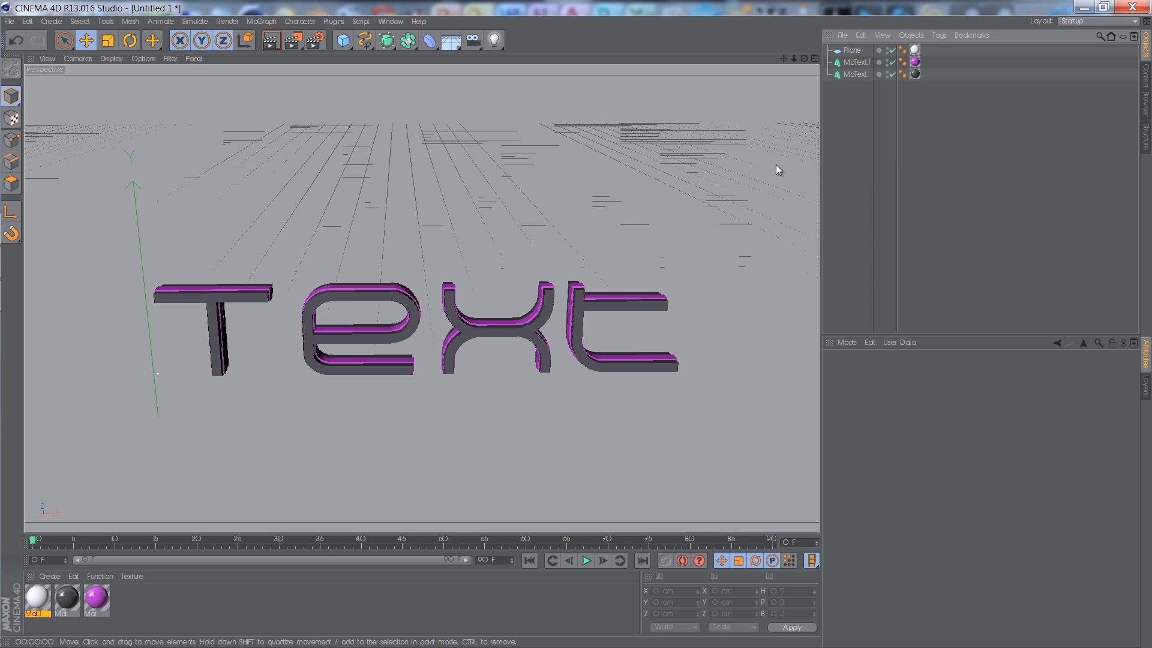
Step: Add an omni light above and in front of the text at about X 530, Y 336, Z -180 cm, and render the view
click(495, 40)
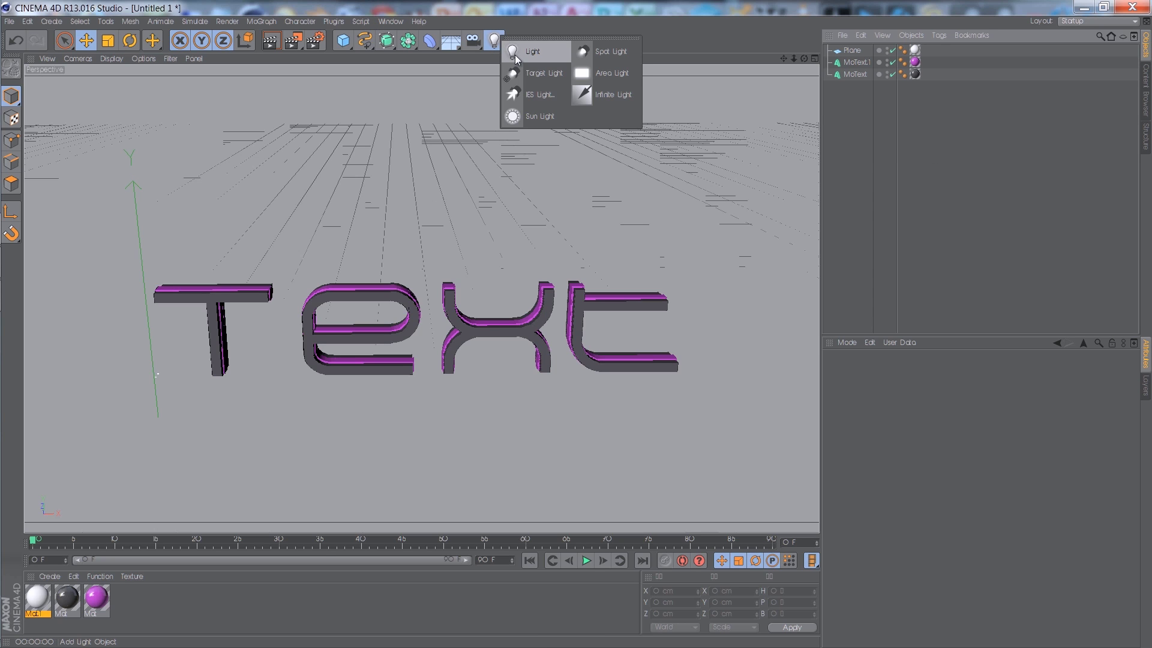
click(521, 53)
drag(179, 351, 699, 484)
drag(567, 356, 607, 93)
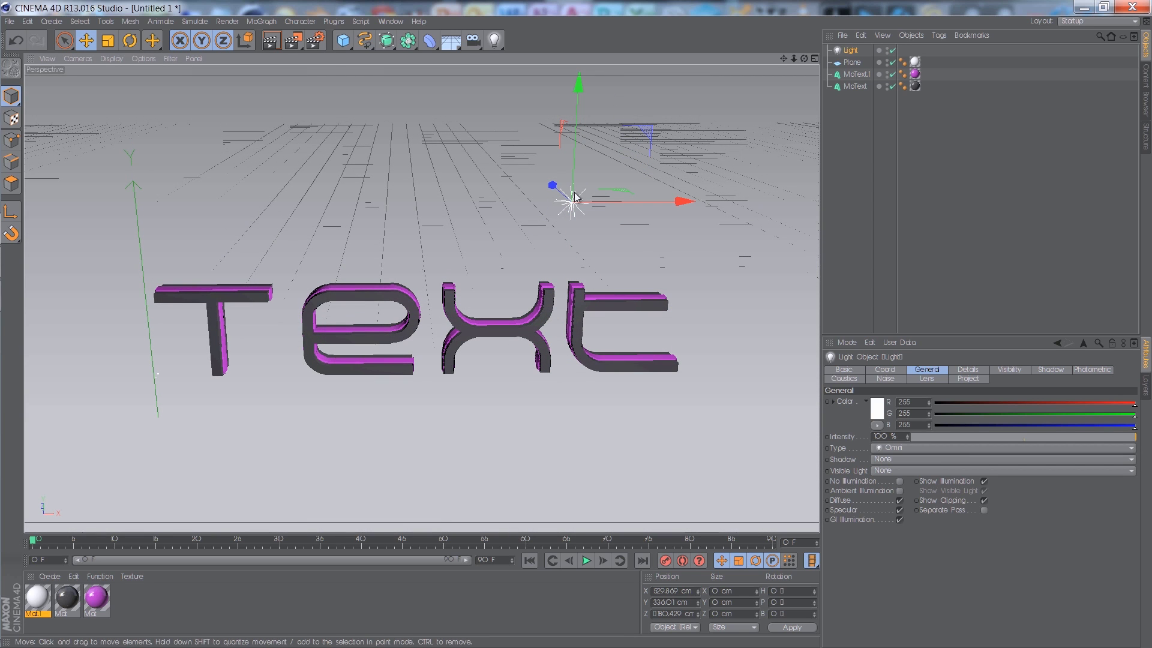
click(272, 40)
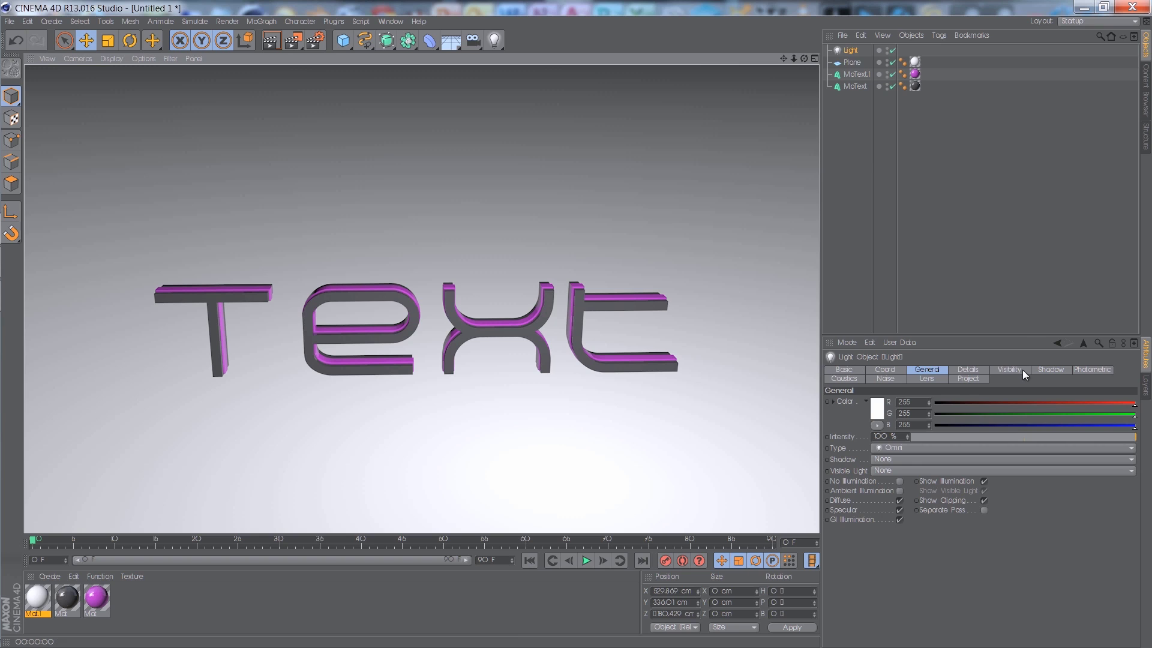
Step: Set the light's shadow type to Shadow Maps (Soft) and render the view to check the shadows
click(1053, 373)
click(876, 402)
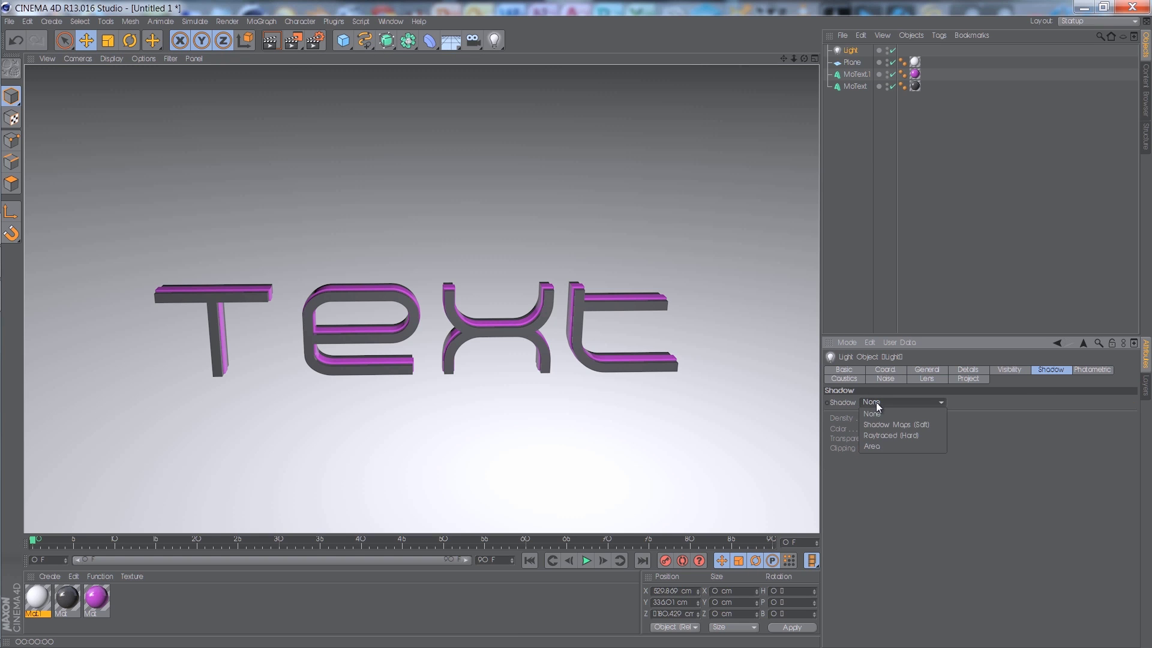
click(894, 424)
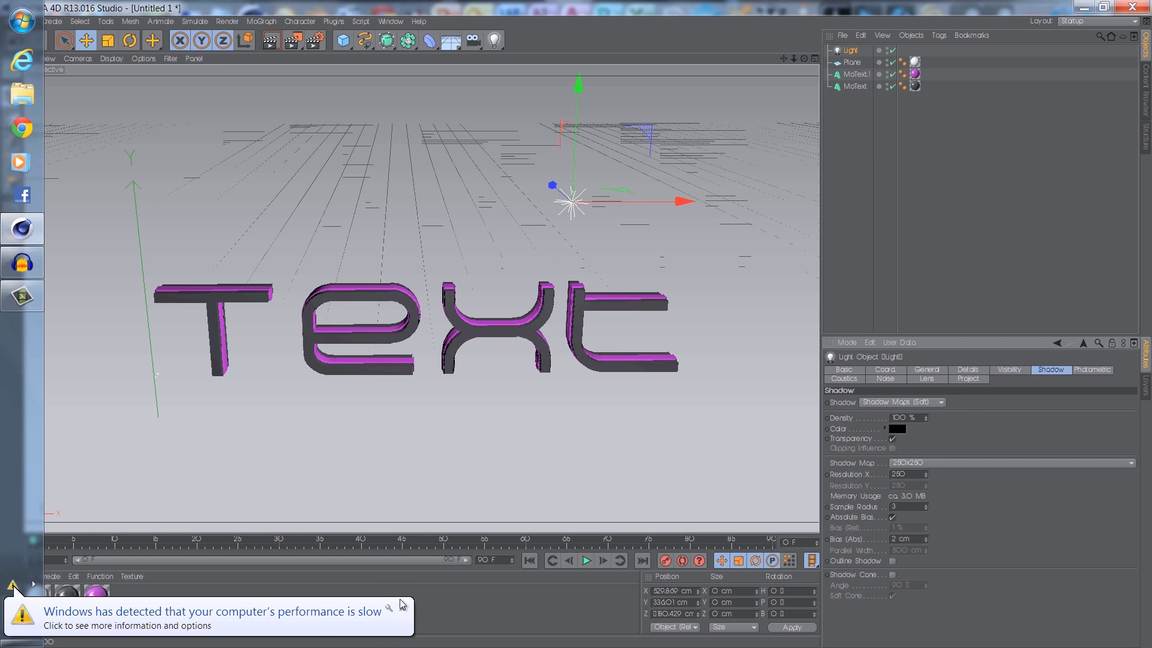
click(270, 42)
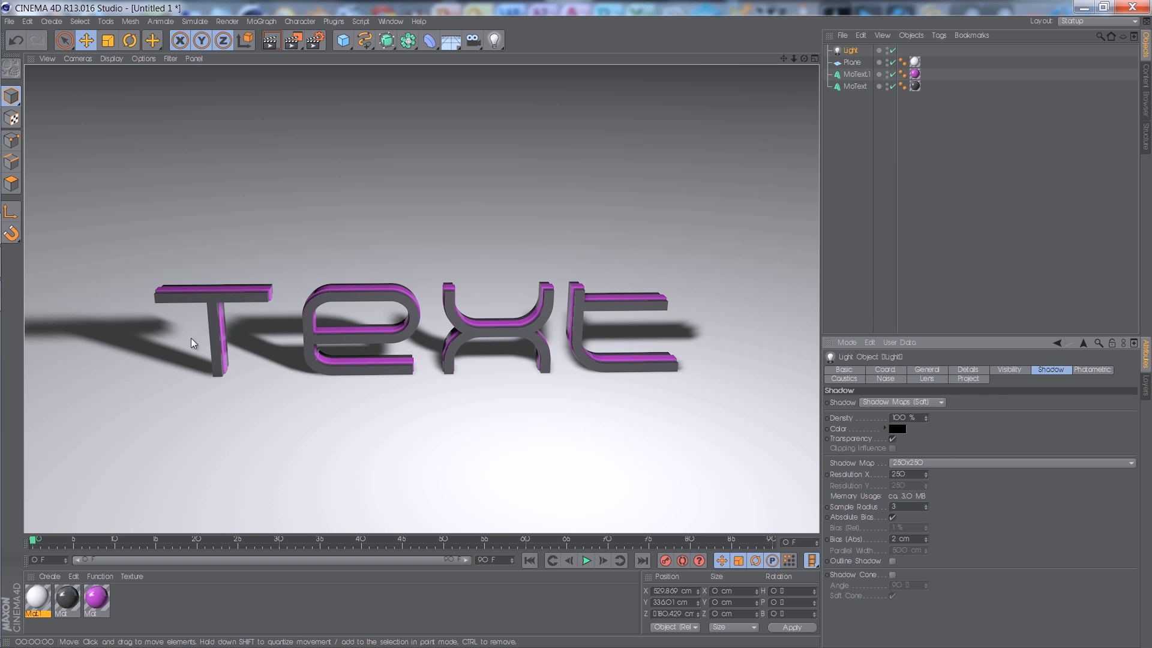
Step: Try Raytraced (Hard) as the light's shadow type and render the view
click(883, 405)
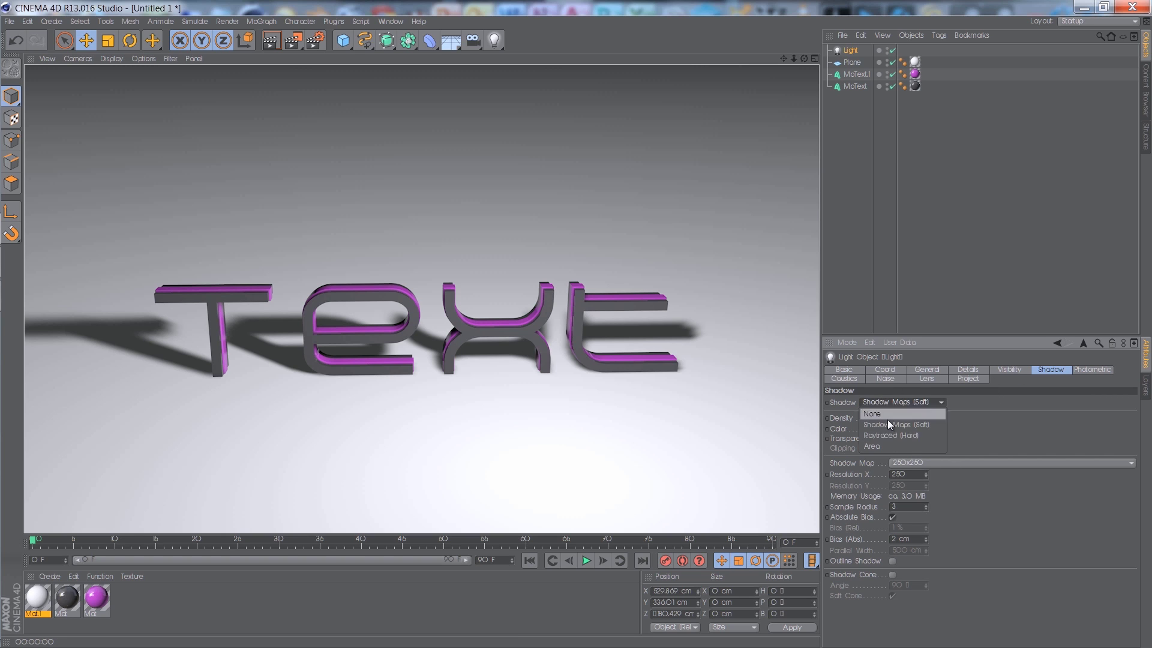
click(887, 434)
click(270, 41)
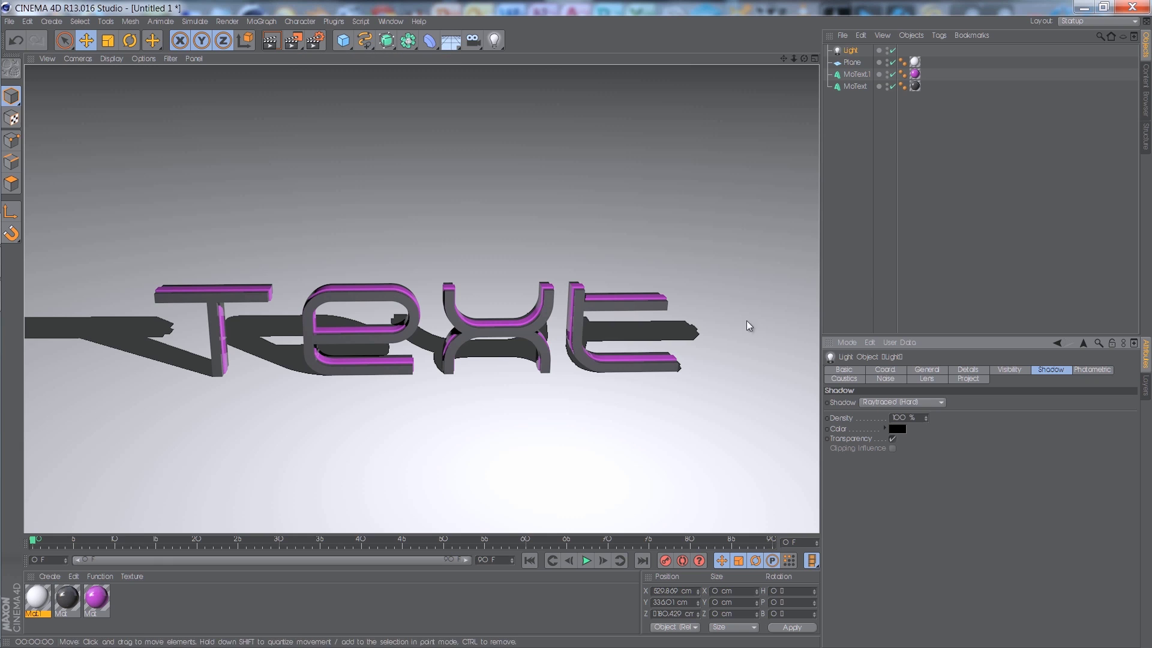
Step: Return the light's shadow type to Shadow Maps (Soft) and render the view again
click(886, 401)
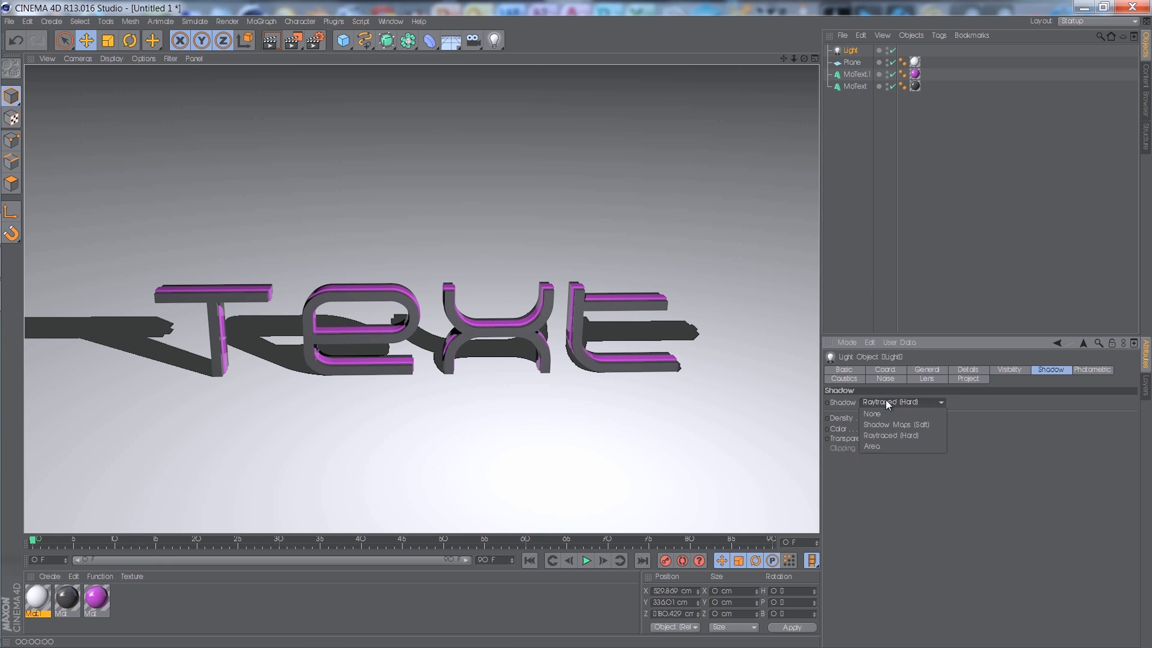
click(885, 422)
click(273, 40)
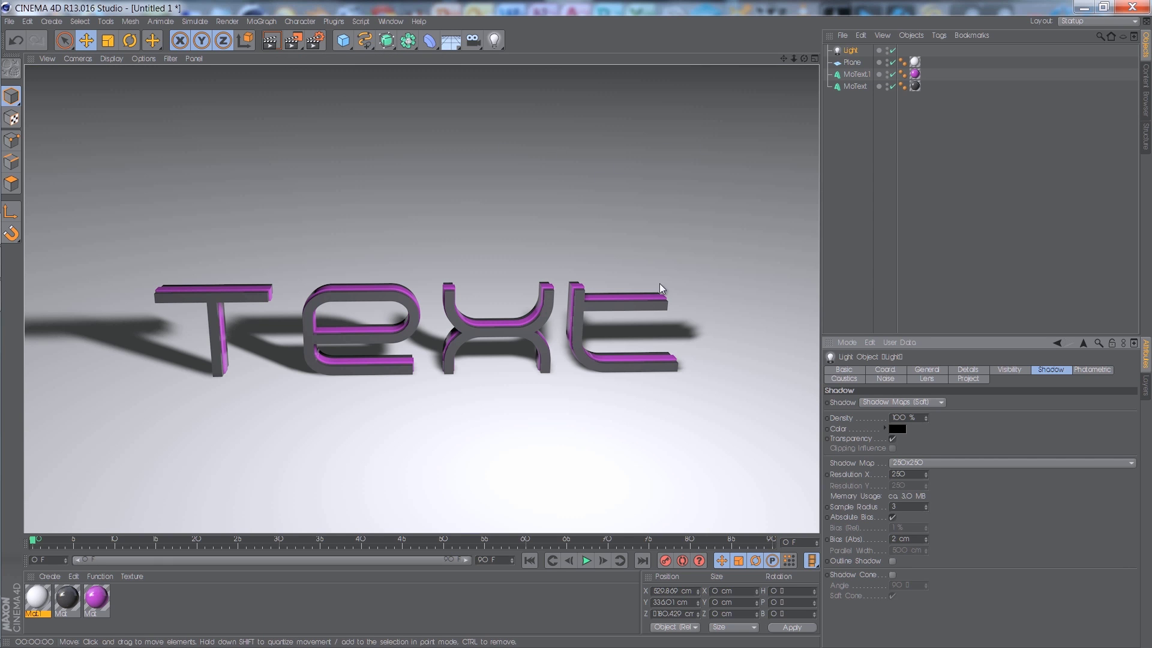
Step: Move the light in the Top view to about X 373, Z 165 cm, above the middle of the text
click(842, 48)
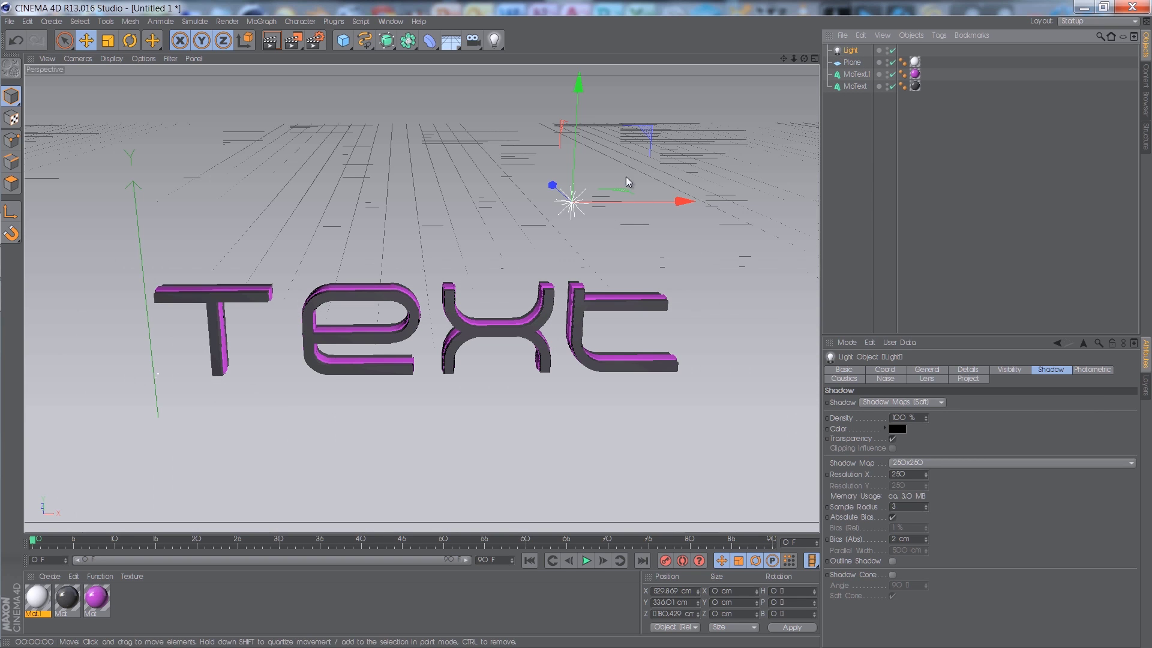
click(816, 57)
click(815, 59)
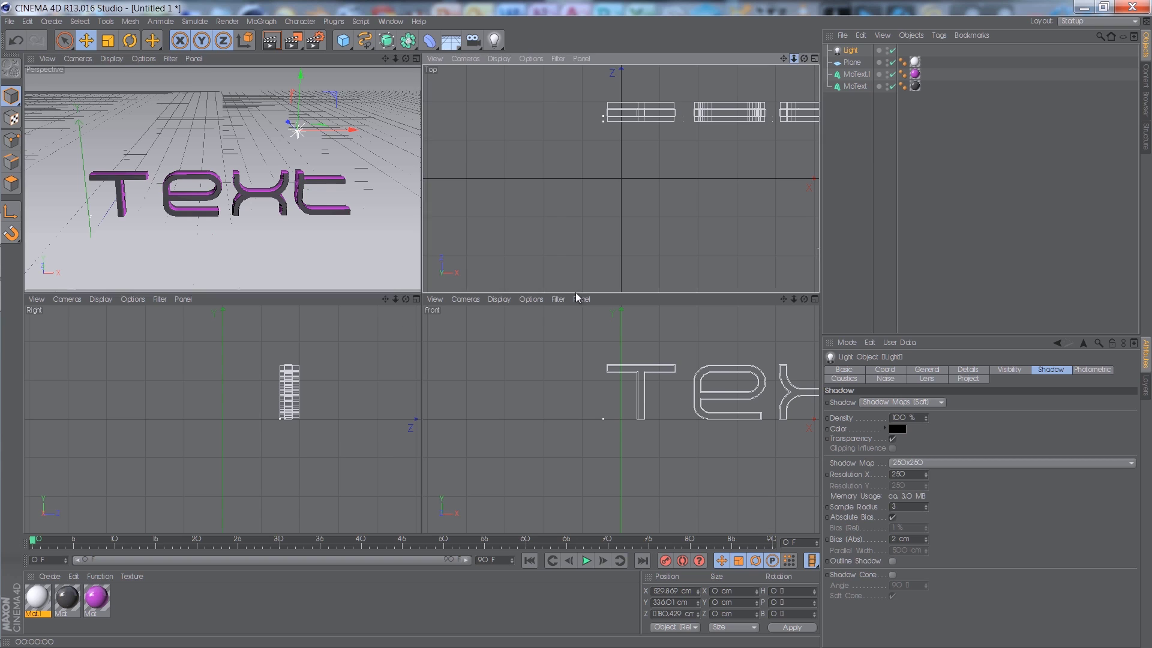
scroll(660, 156, down, 4)
drag(672, 146, 672, 112)
drag(715, 162, 701, 162)
click(416, 59)
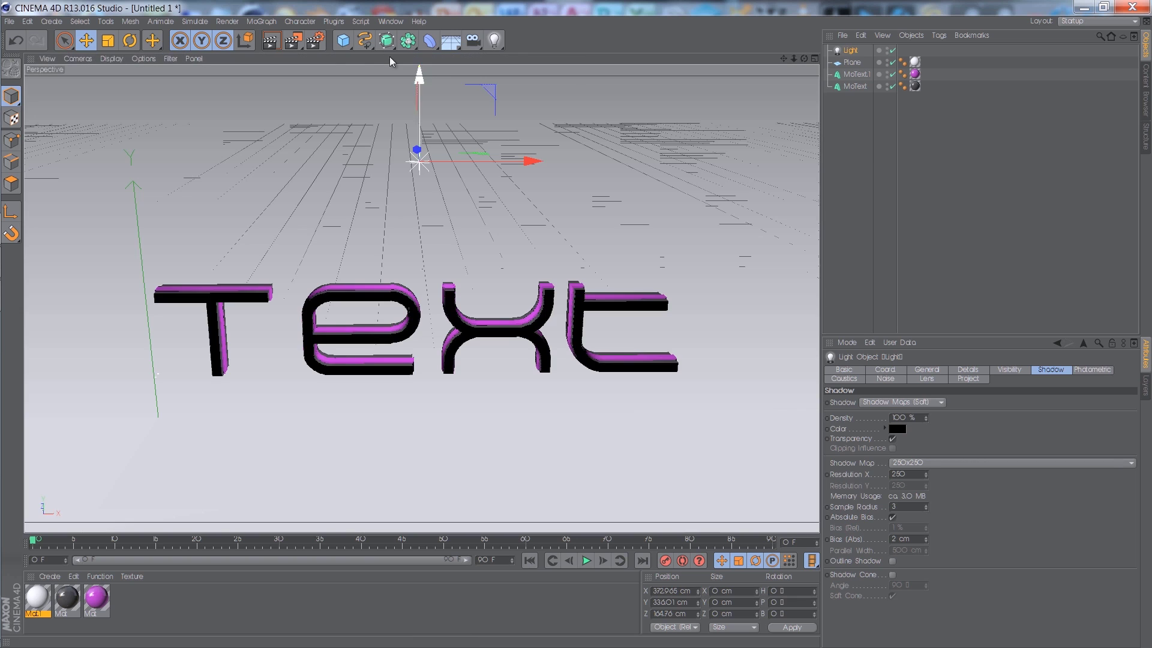
Step: Add the Ambient Occlusion and Global Illumination effects to the render settings
click(313, 42)
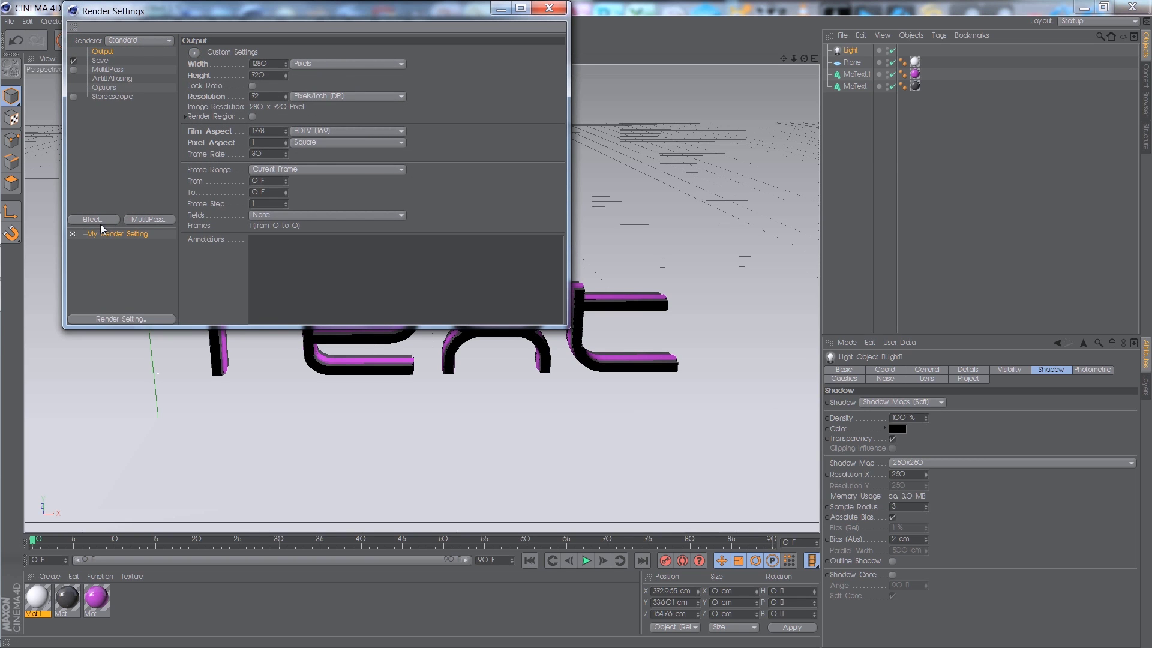
click(102, 219)
click(162, 285)
click(78, 219)
click(158, 350)
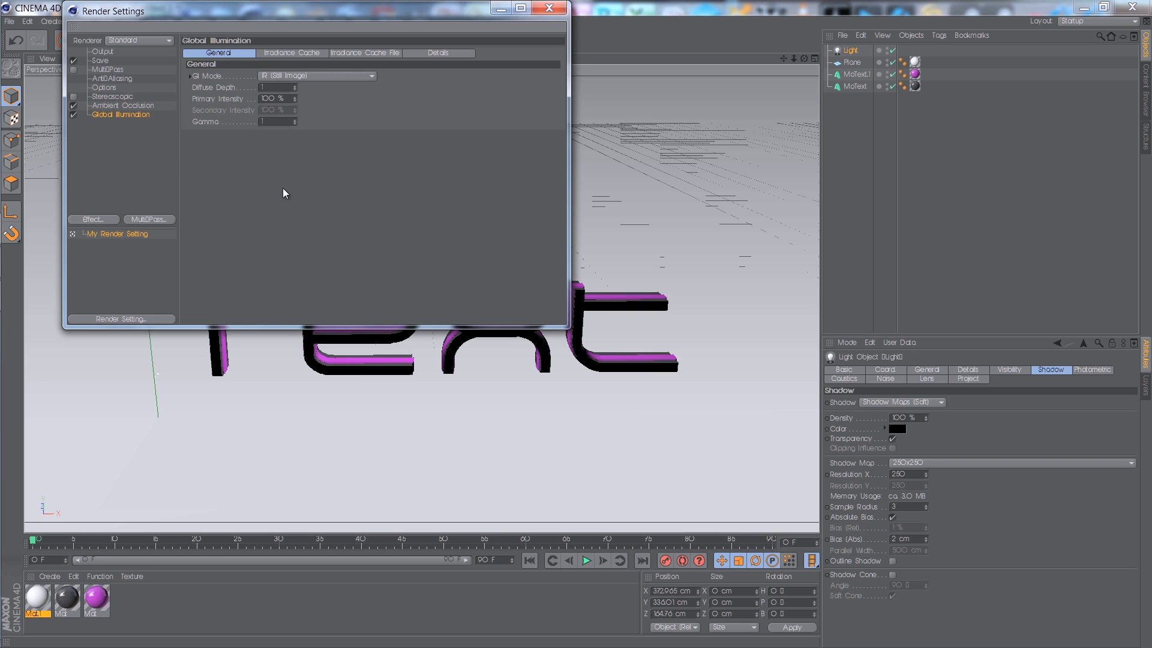
Step: Set the Ambient Occlusion contrast to 31% and its maximum ray length to 500 cm
click(128, 105)
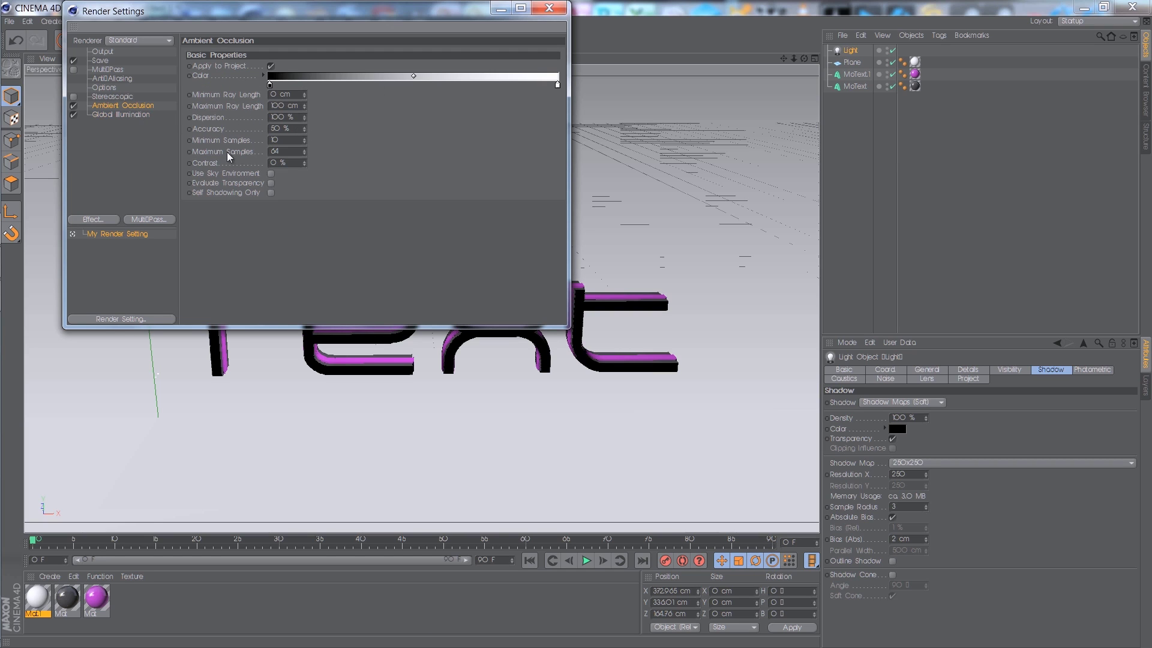
drag(303, 163, 302, 162)
text(500)
key(Return)
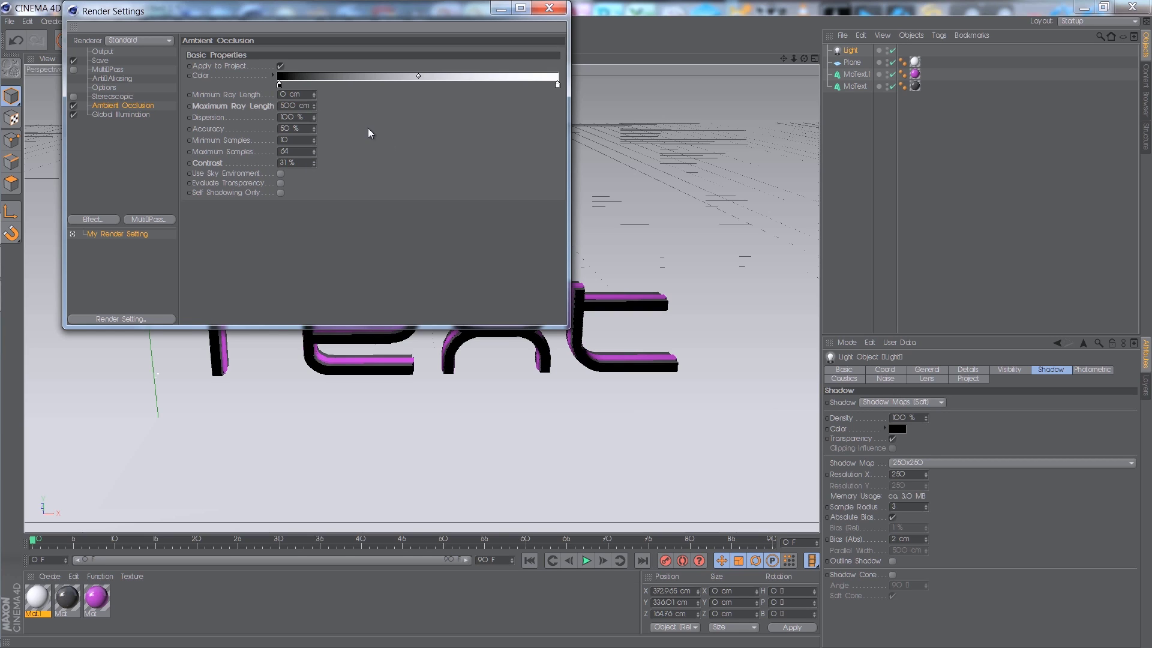
Step: Change the black end of the Ambient Occlusion colour gradient to light grey, close the render settings and render the view
double_click(280, 86)
drag(210, 92, 201, 74)
click(241, 148)
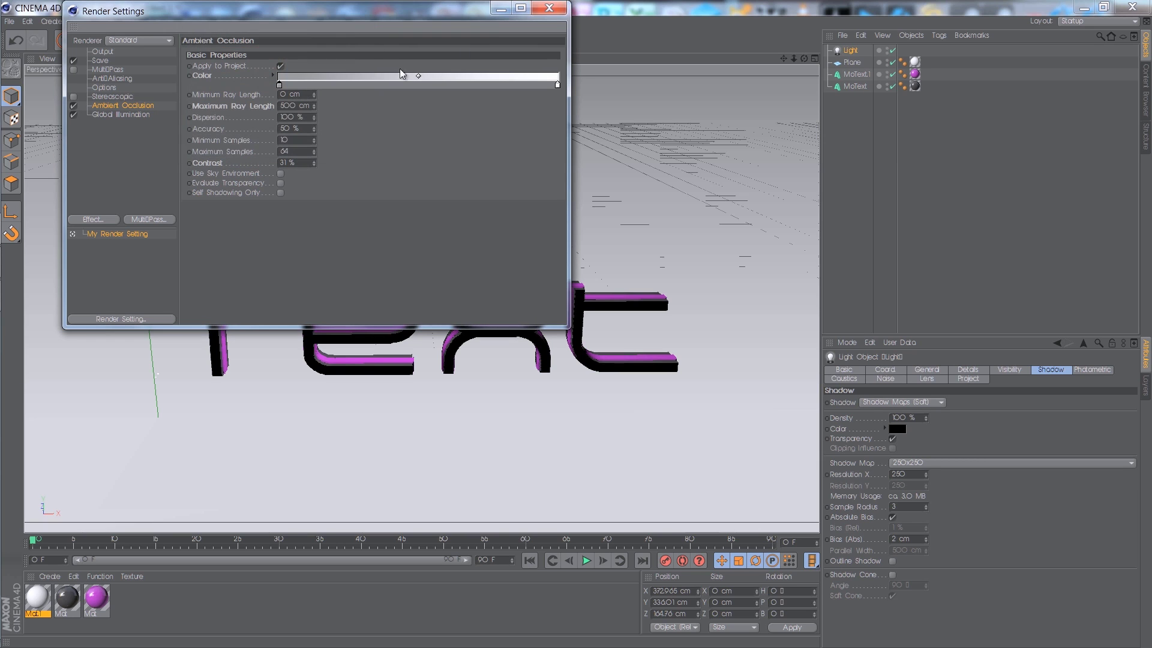
click(549, 7)
click(270, 41)
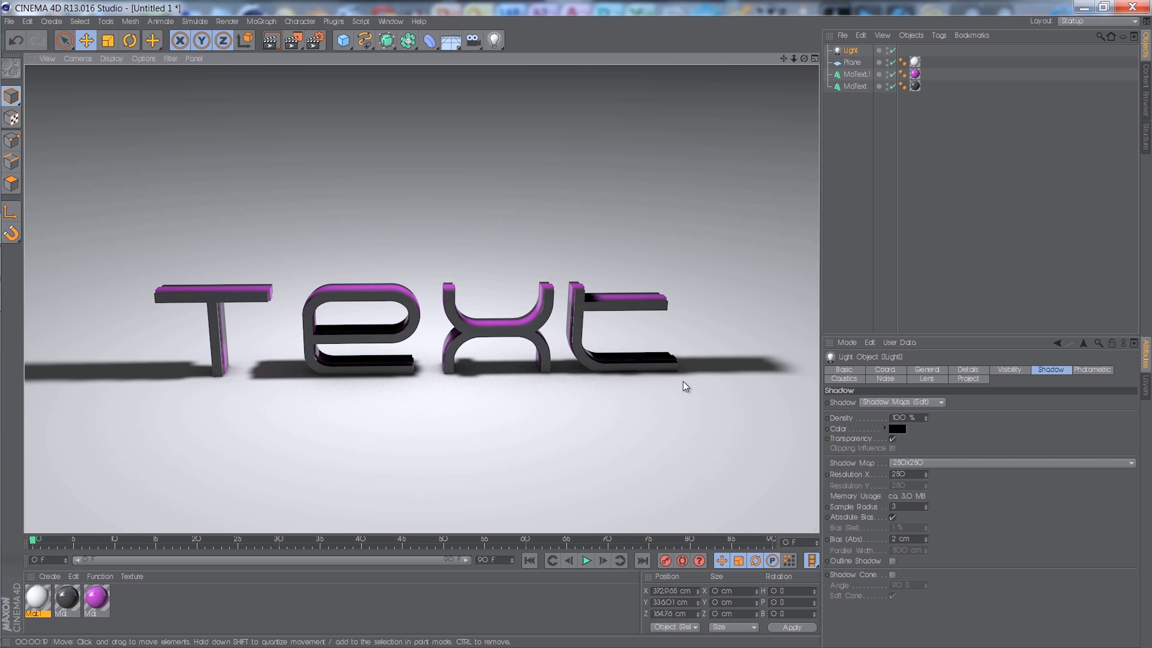
Step: Swap the purple and dark grey materials between the two text objects and render the view
mouse_move(917, 75)
mouse_down()
mouse_move(929, 84)
mouse_move(921, 90)
mouse_move(917, 74)
mouse_up()
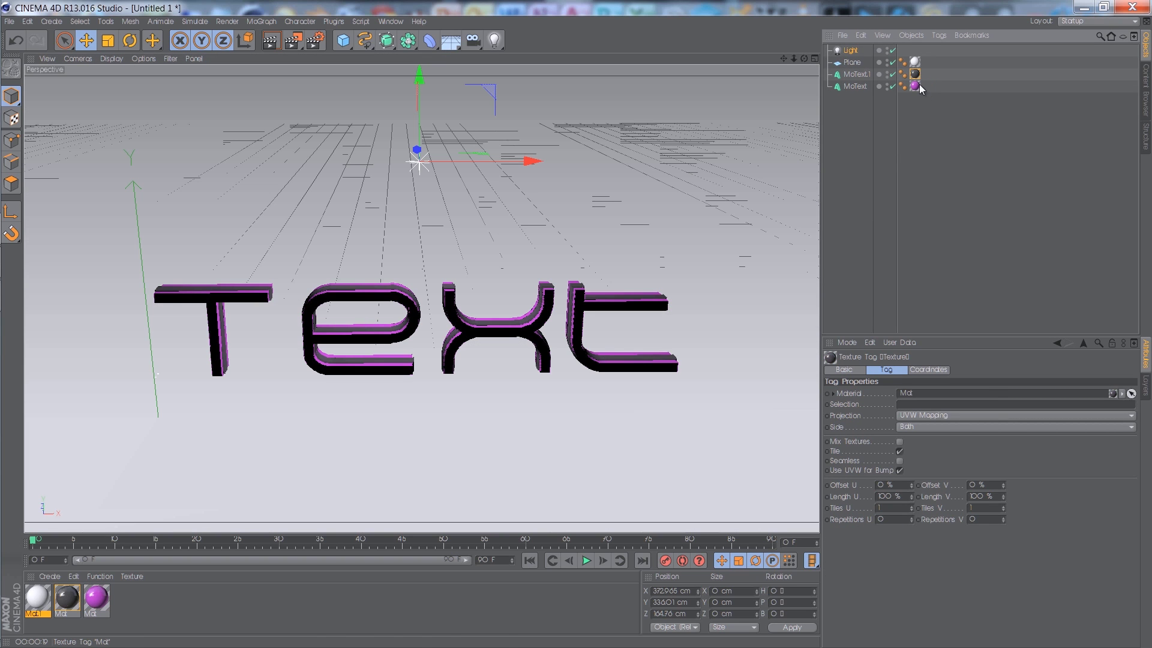
click(279, 43)
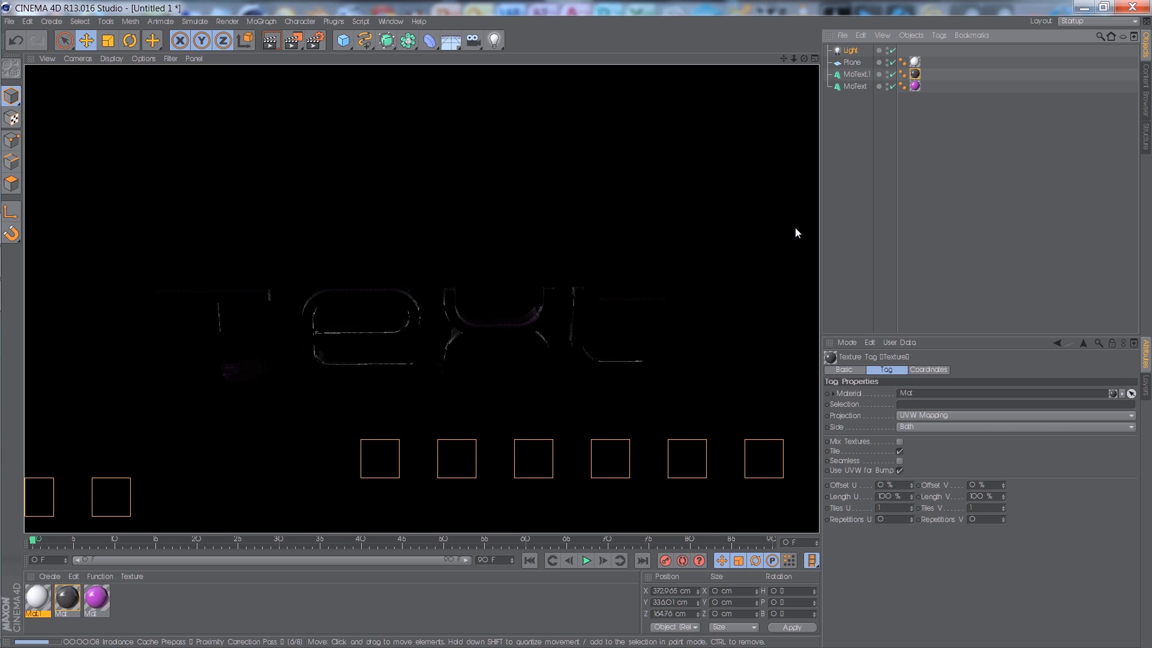
Step: Preview the text with an Interactive Render Region stretched around the whole word, and switch the region off
click(298, 45)
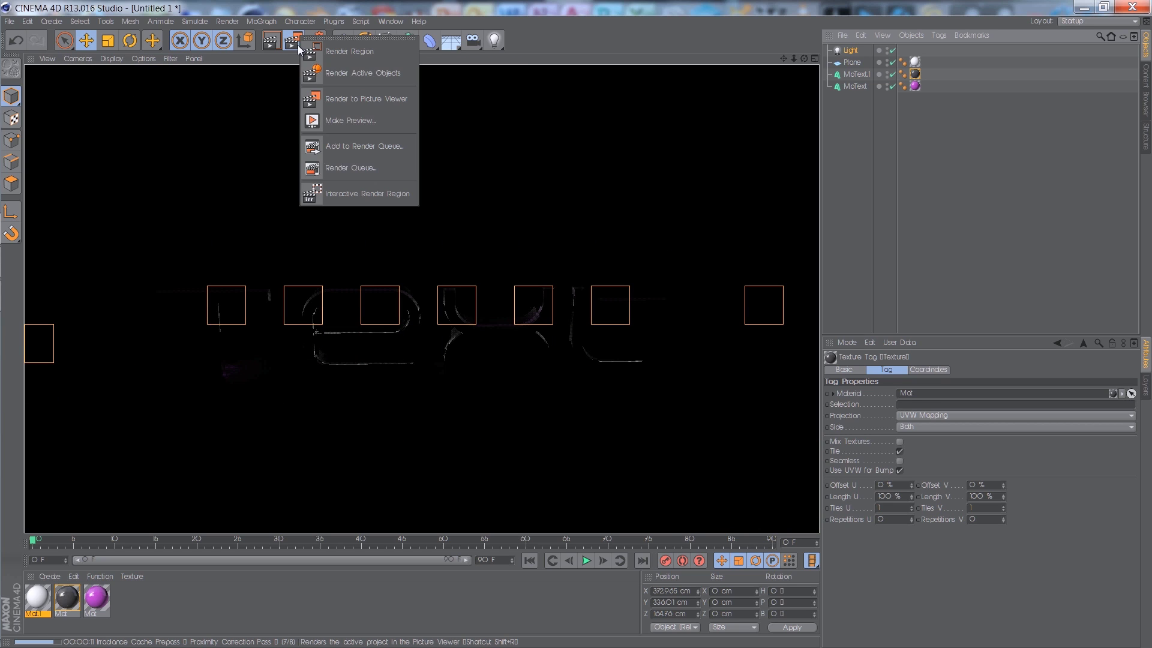
click(384, 196)
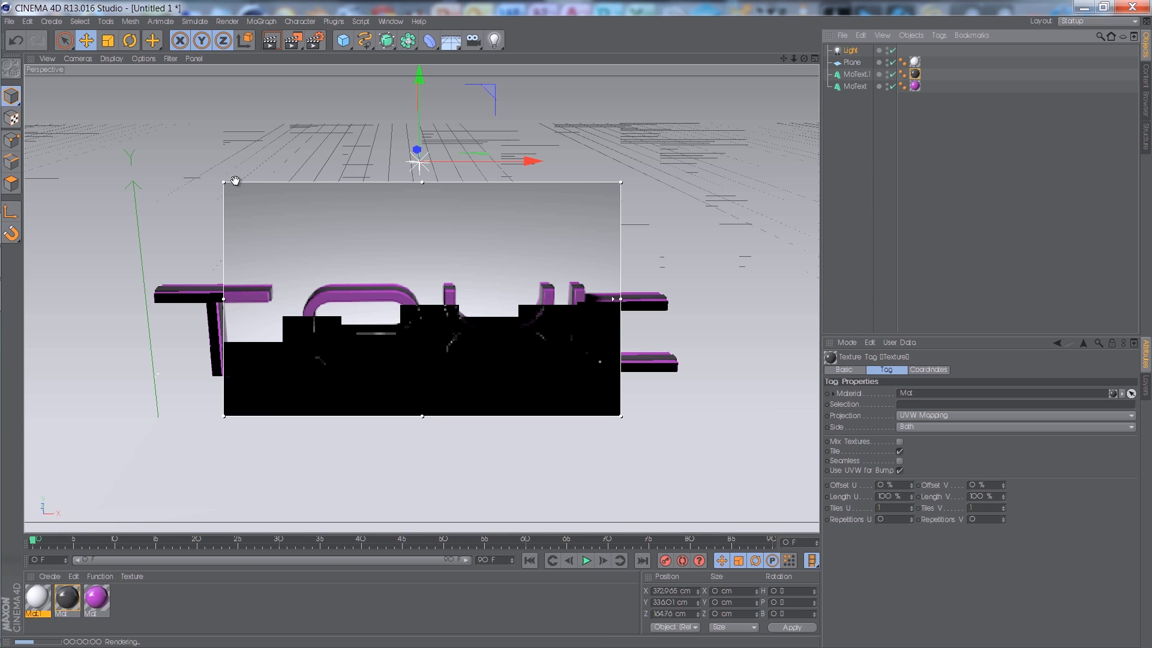
drag(225, 184, 142, 195)
drag(621, 415, 681, 414)
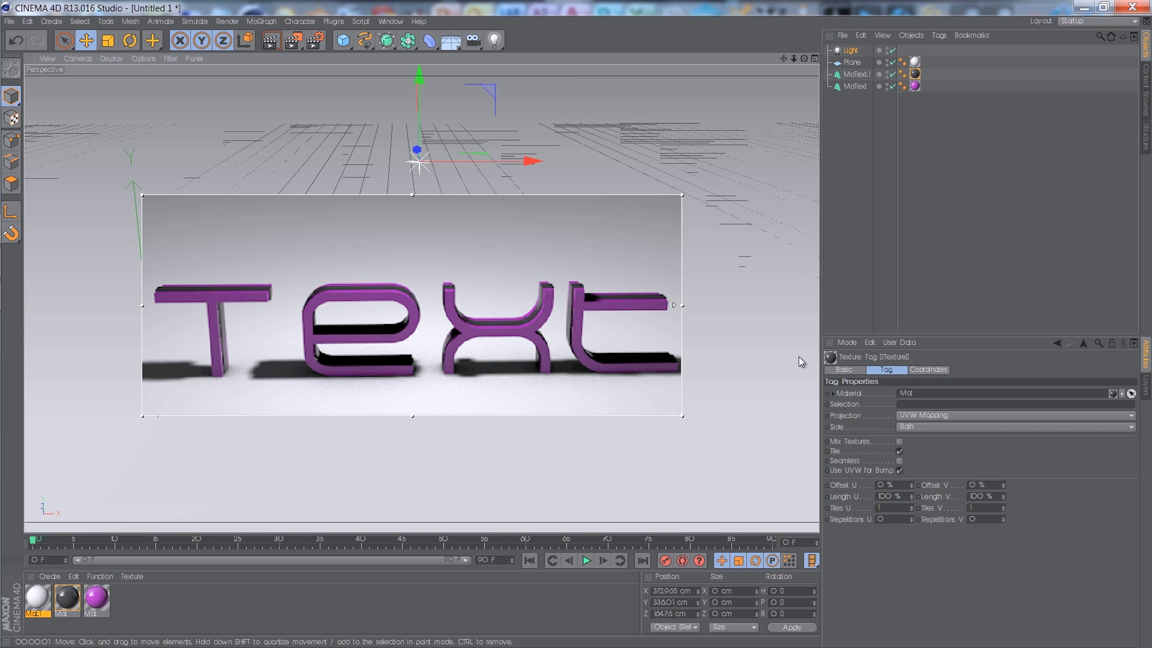
drag(682, 306, 691, 311)
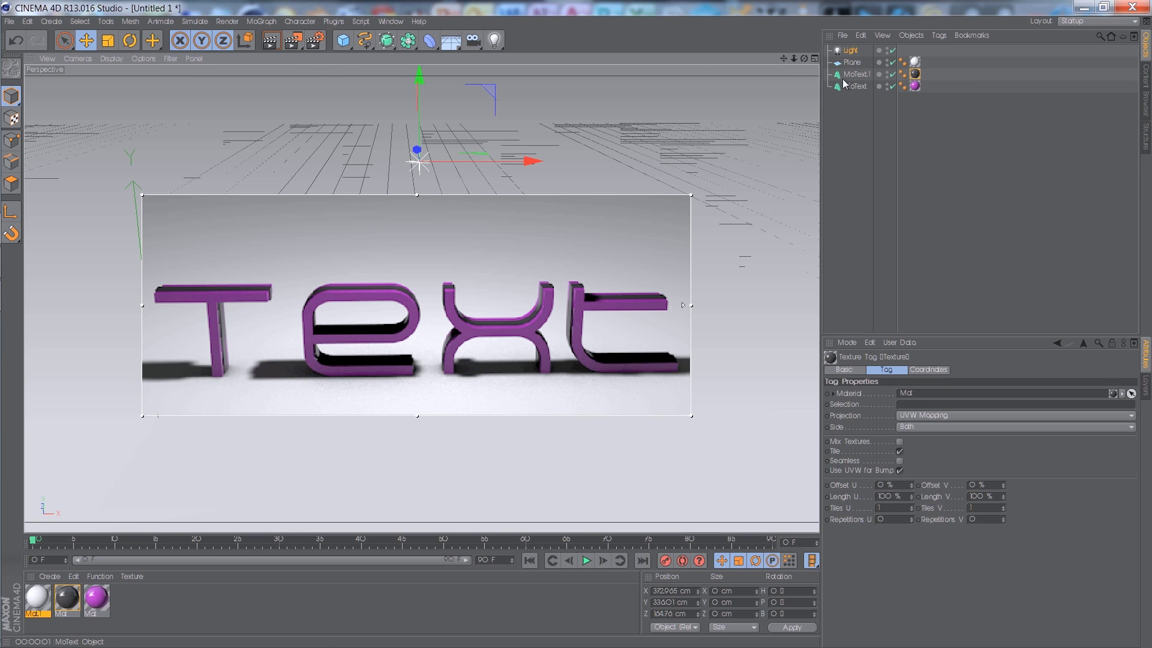
click(293, 40)
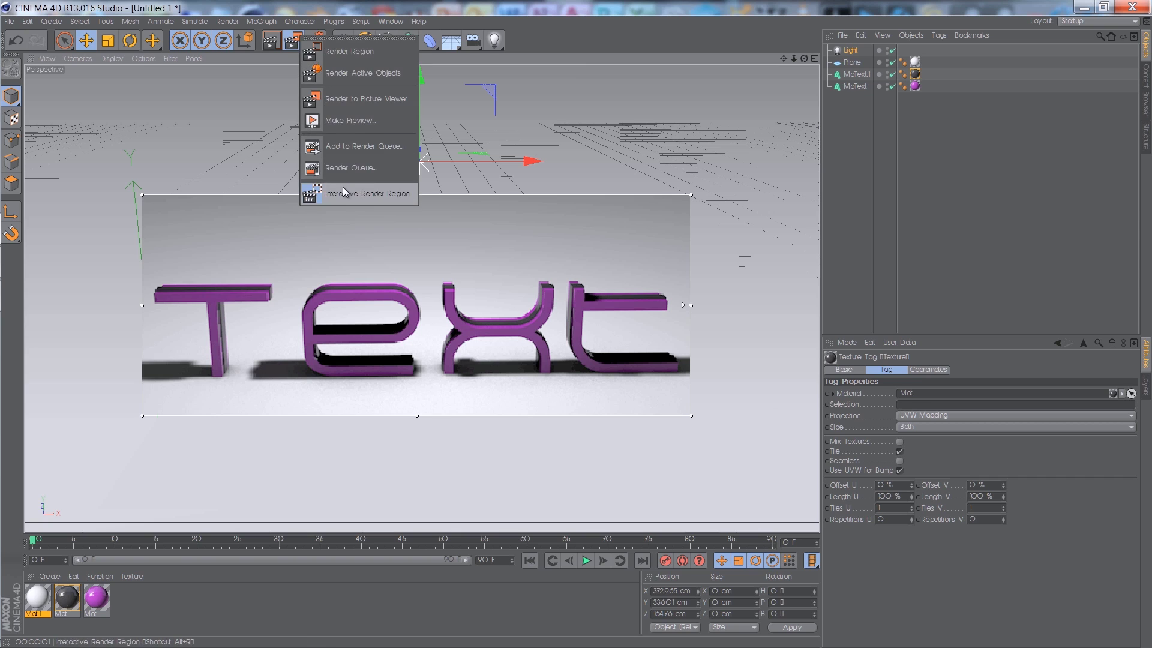
click(345, 192)
Step: Select both text objects and make them editable
drag(860, 75, 859, 72)
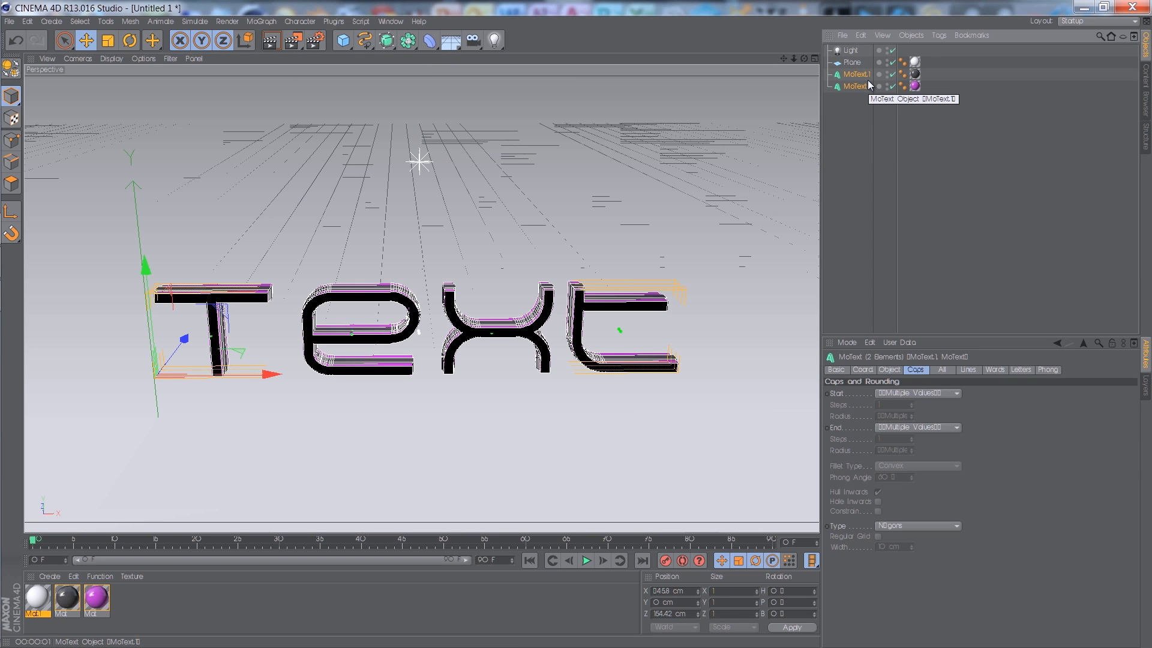
key(c)
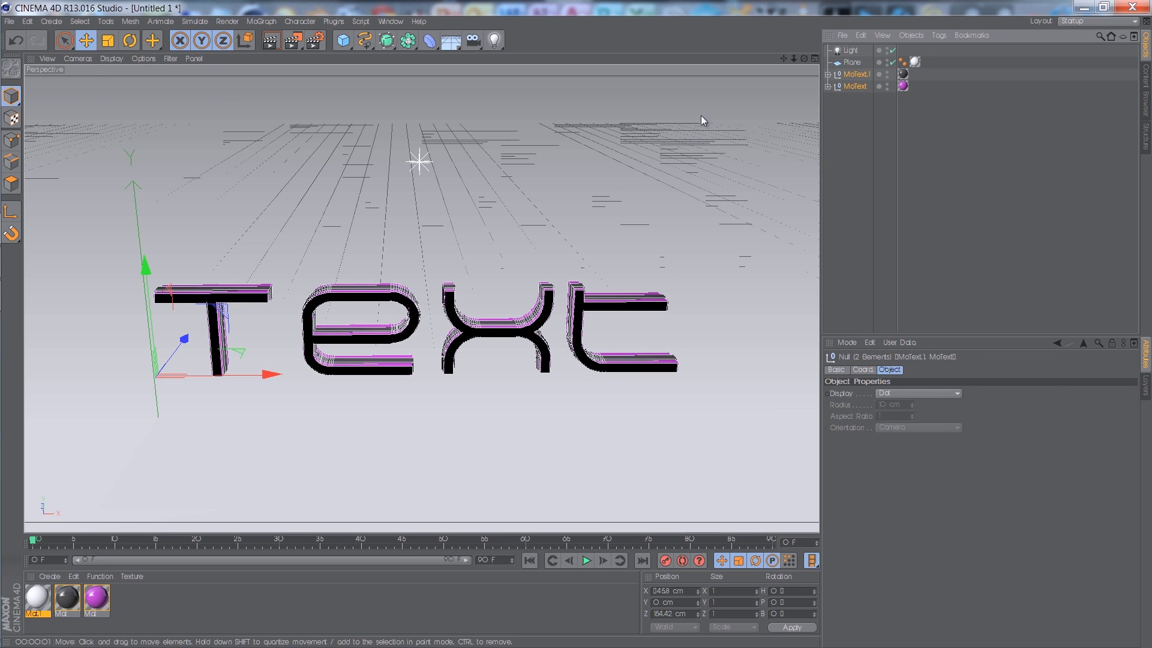
key(ctrl+z)
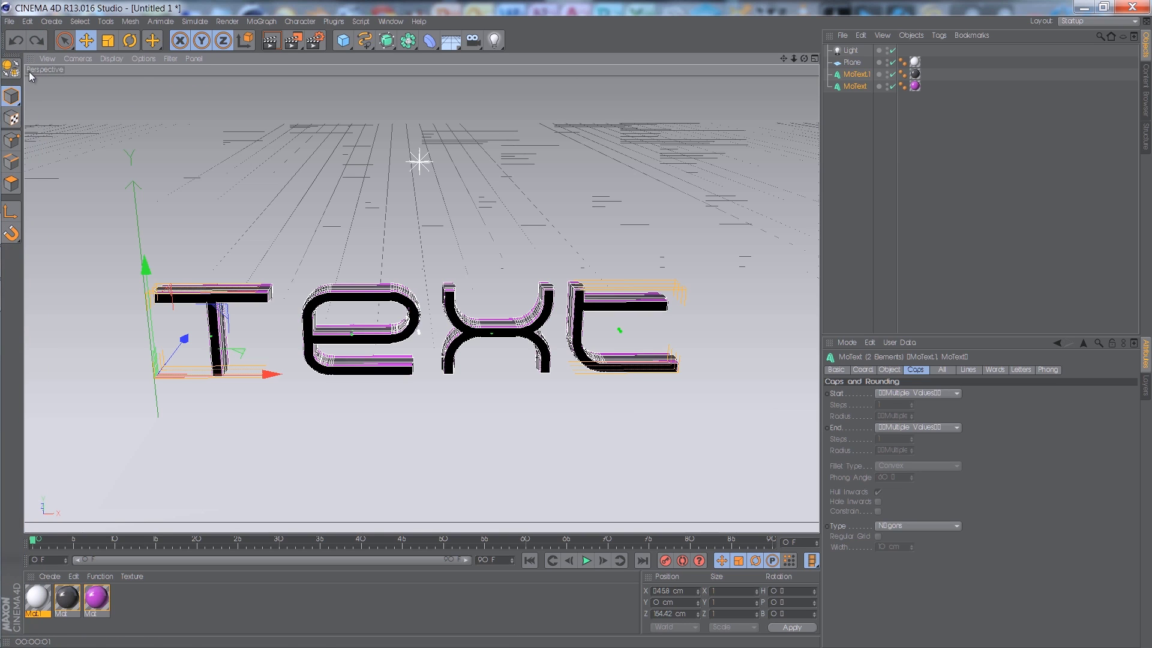
click(36, 40)
Step: Expand the hierarchies of both converted text objects down to their individual letters
click(834, 98)
click(841, 111)
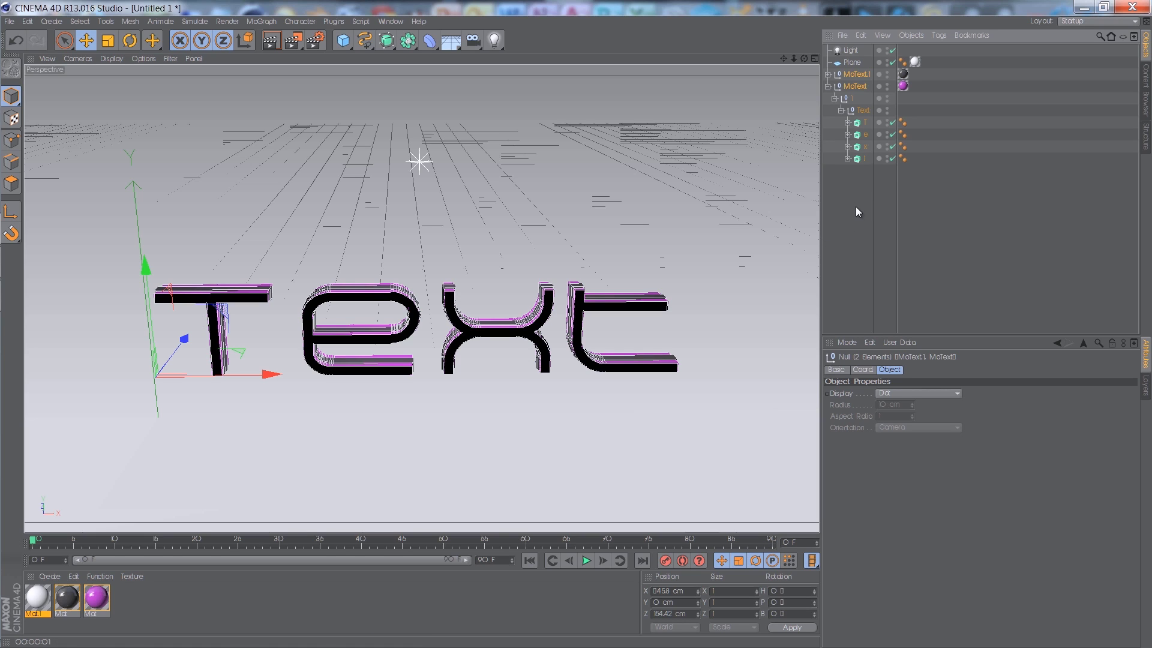
click(828, 74)
click(834, 87)
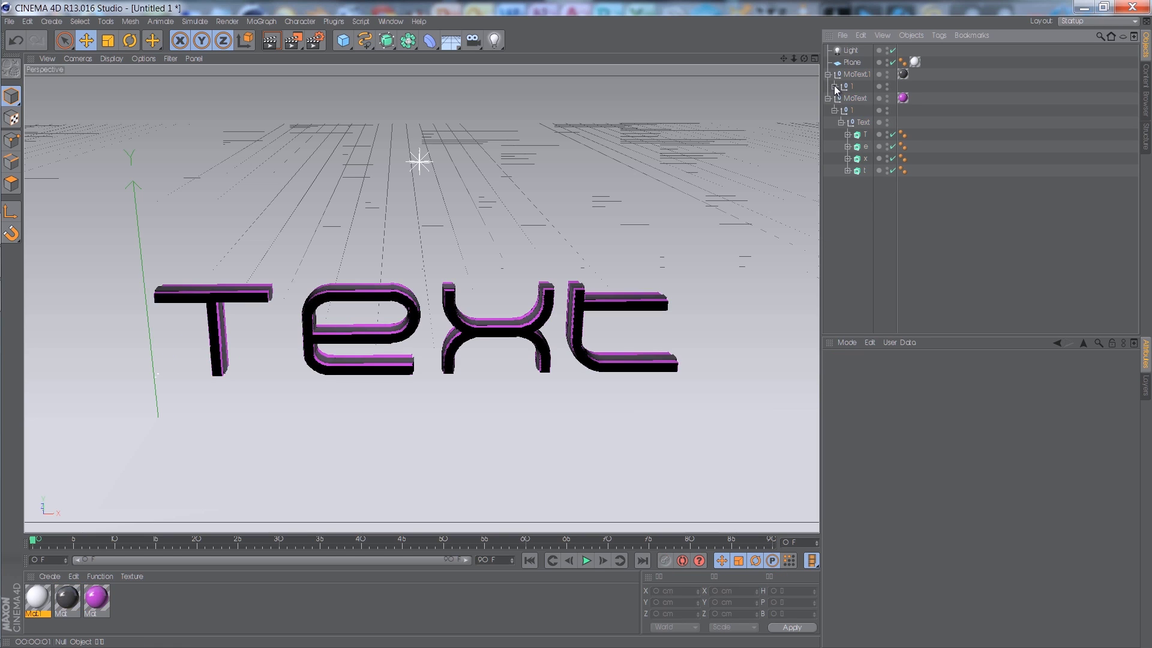
click(841, 99)
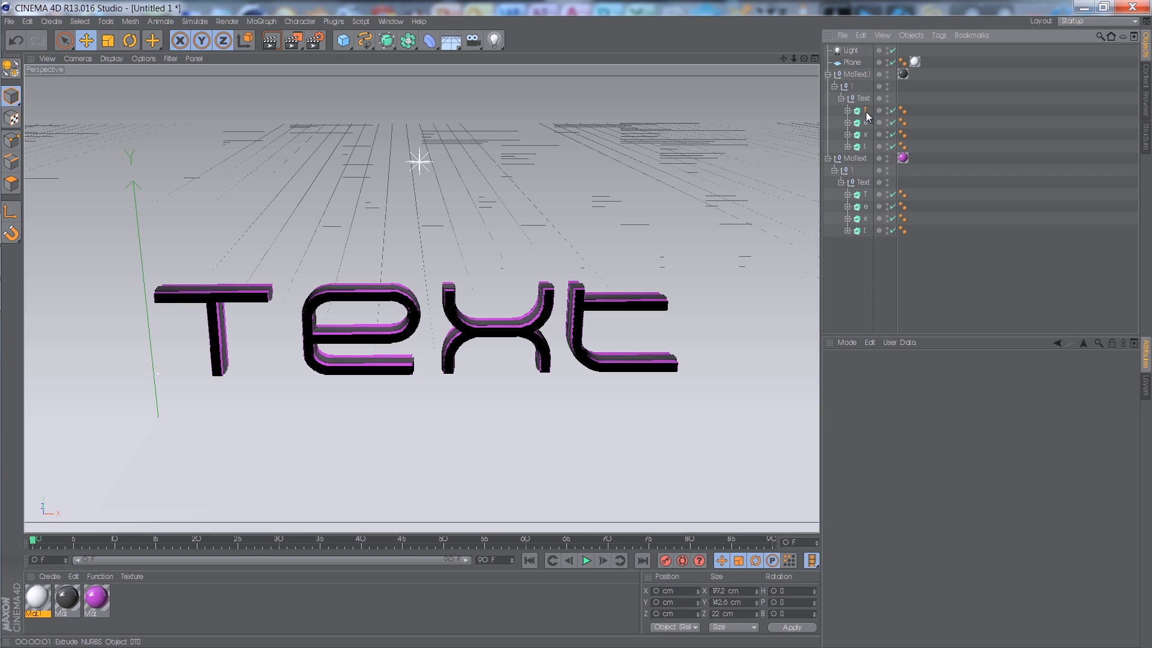
Step: Select the T of both text layers and rotate them together to a heading of about 23.7°
click(866, 111)
ctrl+click(866, 194)
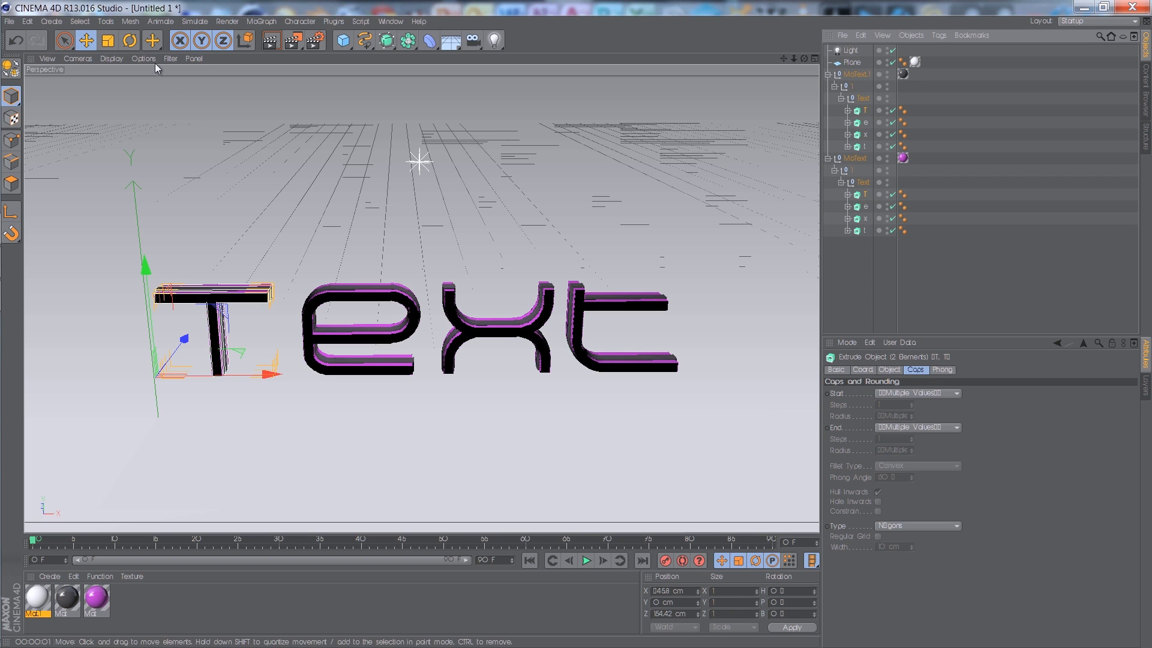
click(135, 45)
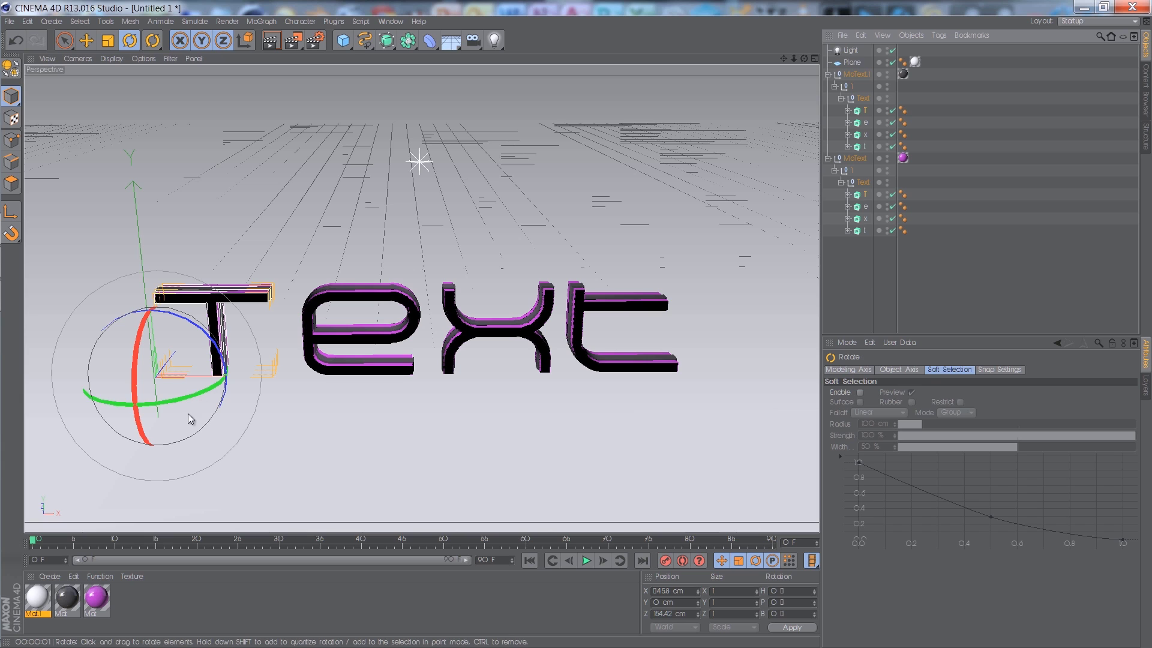
drag(182, 398, 268, 404)
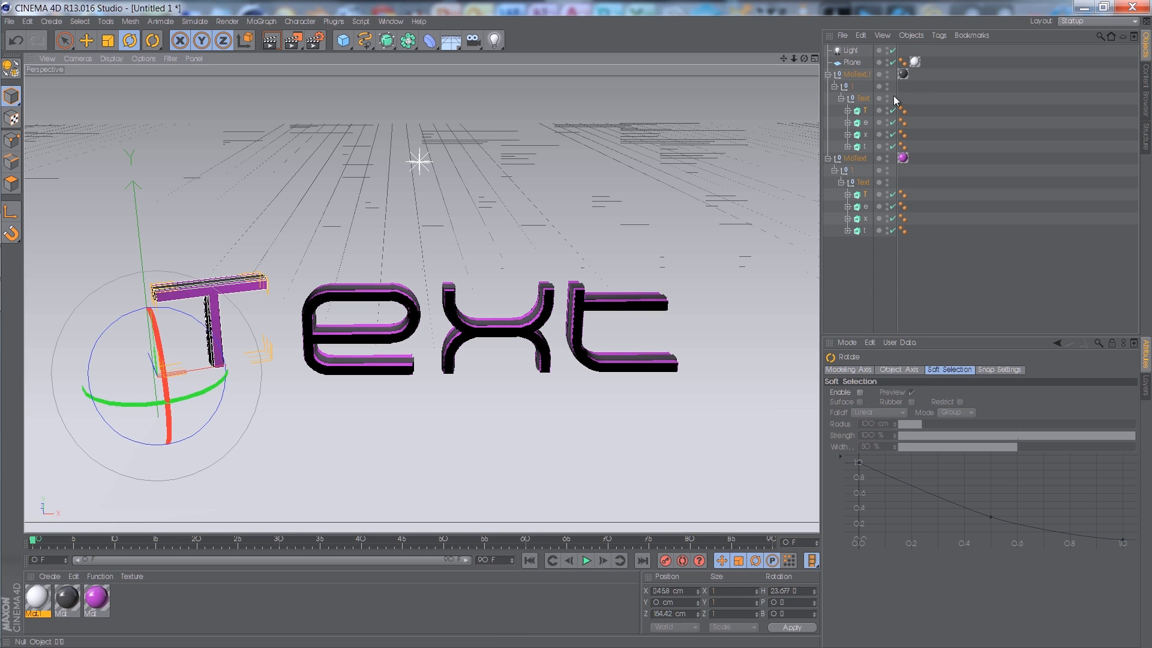
Step: Rotate both layers of the letter e to a heading of about 355.6° and move them to about X 161, Z 228 cm
click(866, 123)
ctrl+click(865, 206)
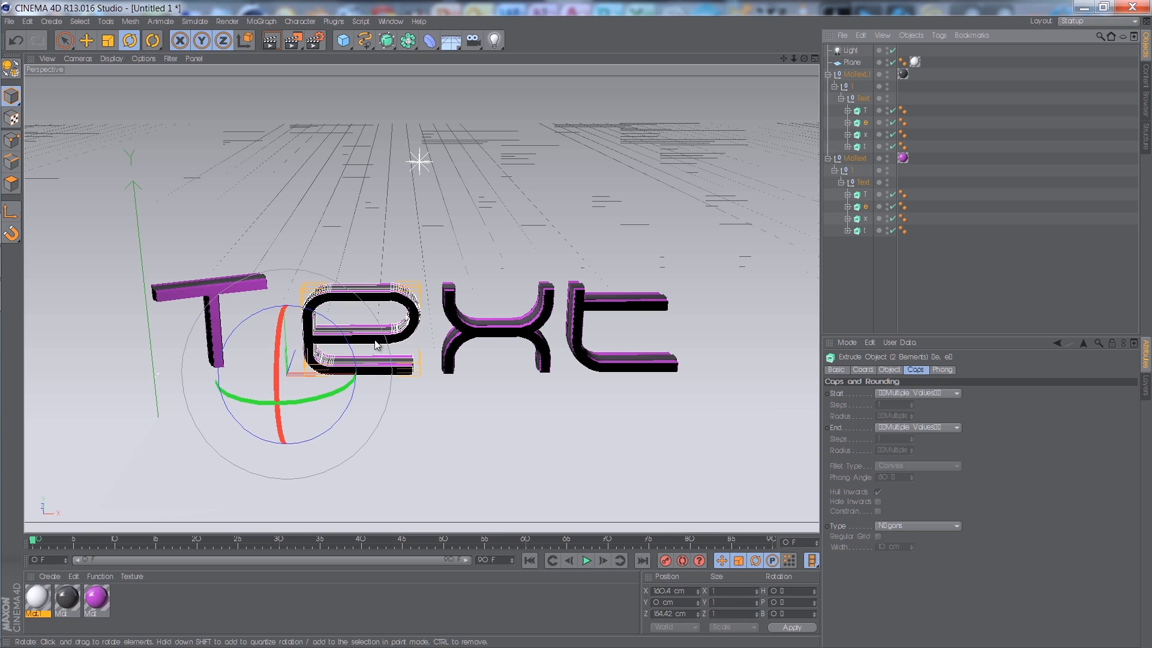
drag(344, 387, 336, 389)
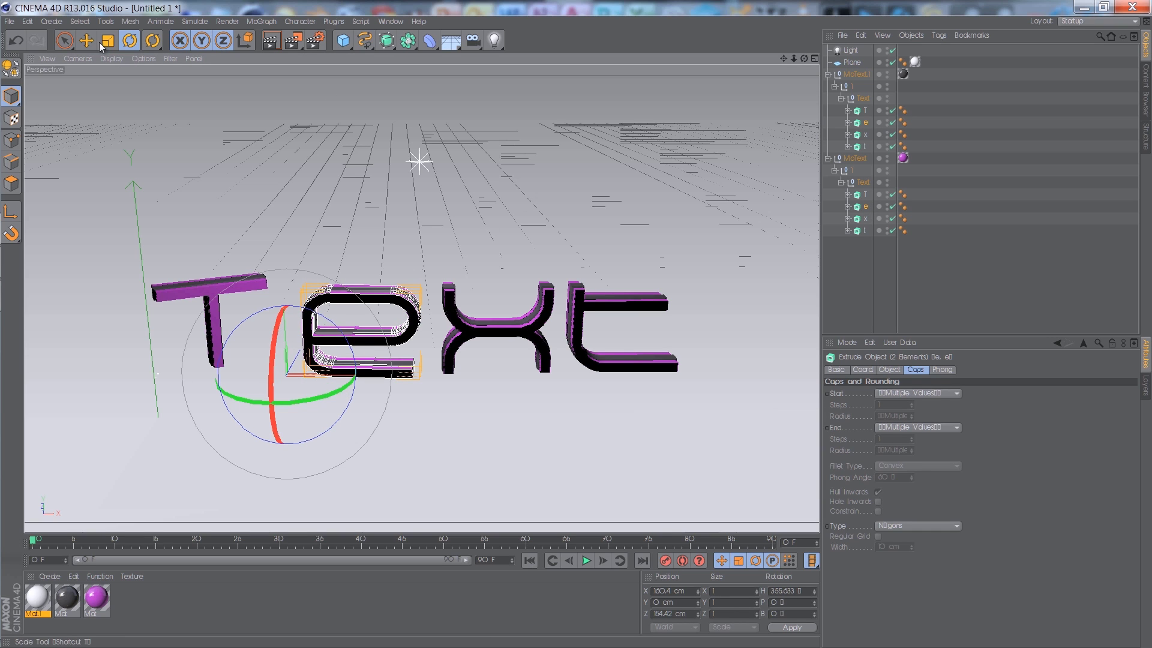
click(91, 41)
drag(306, 324, 321, 327)
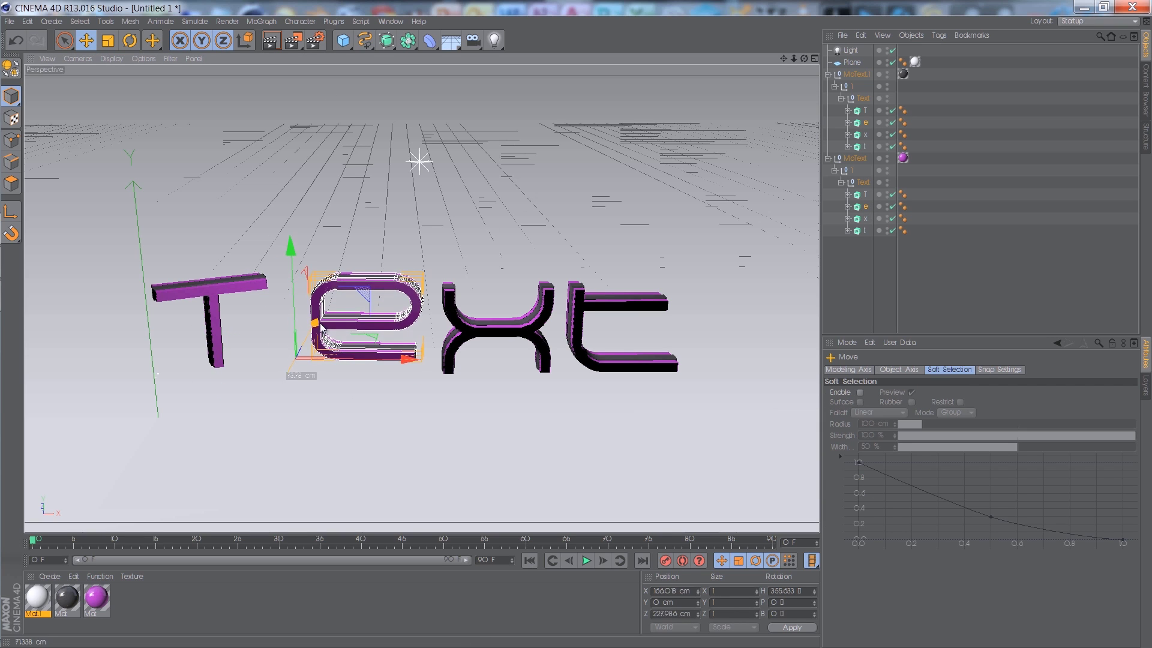
drag(402, 359, 399, 358)
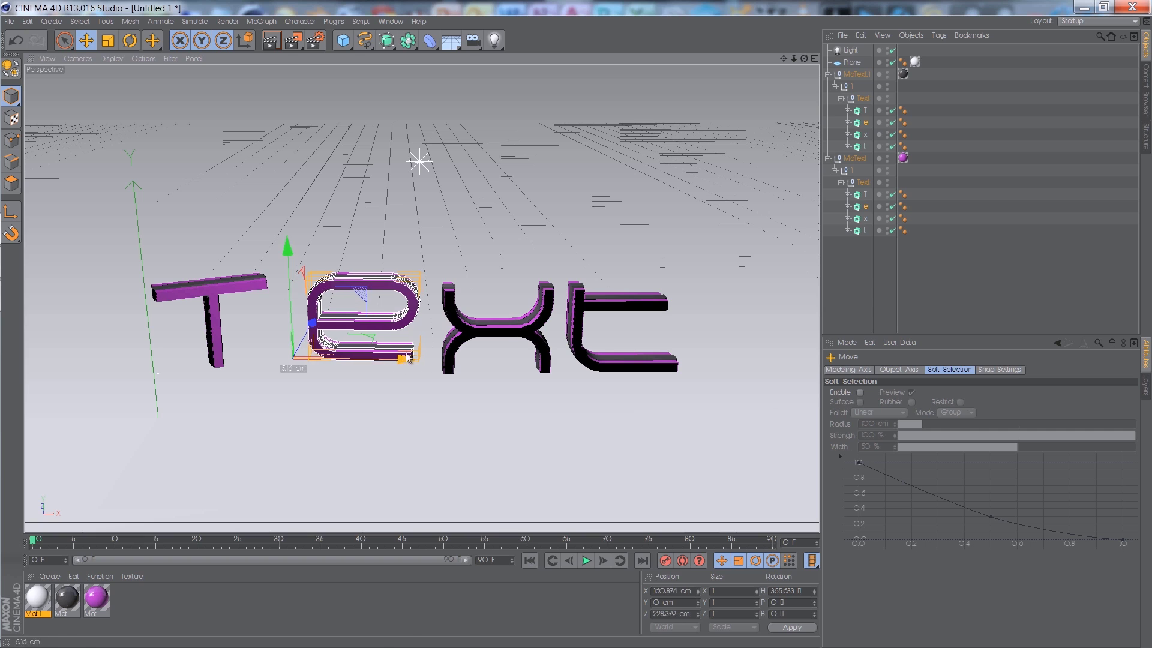
Step: Select both layers of the letter x and rotate them together to a heading of about 11.7°
click(859, 135)
ctrl+click(865, 219)
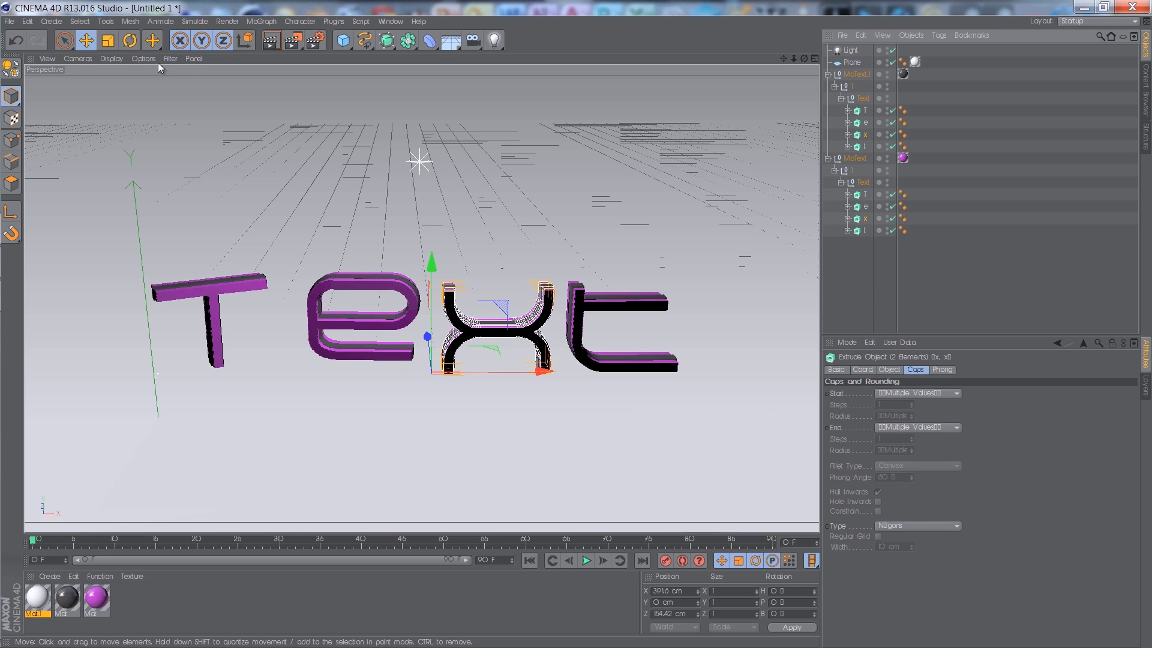
key(r)
drag(456, 391, 497, 414)
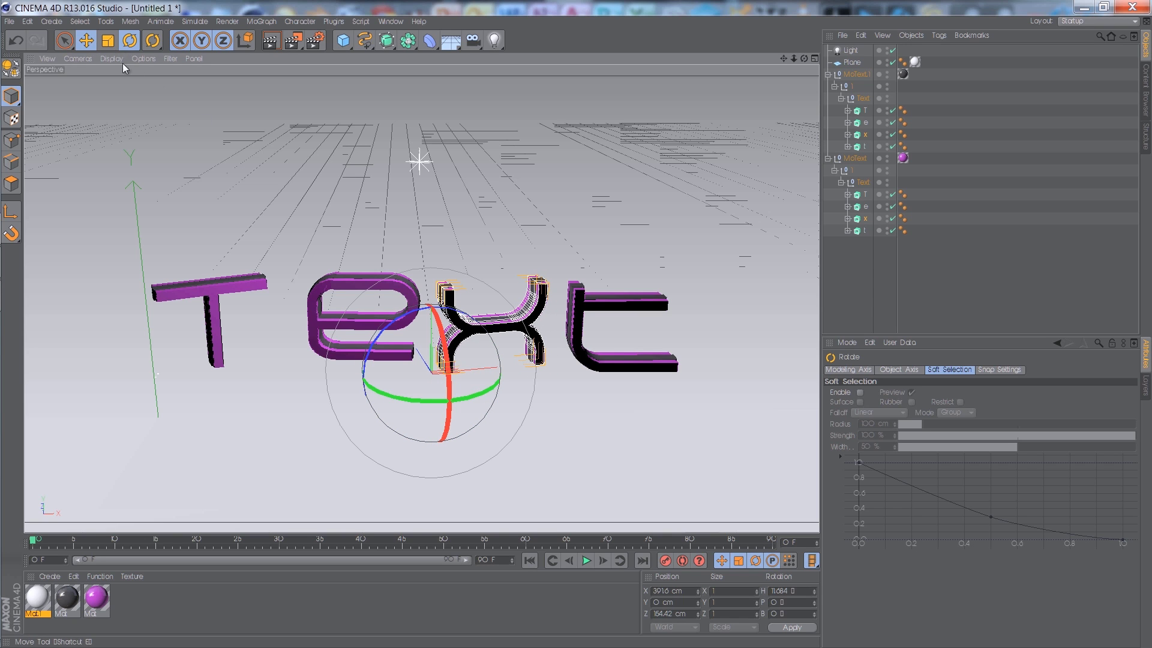
Step: Shift both layers of the letter x sideways along their own axis to about X 400 cm
drag(498, 367, 505, 367)
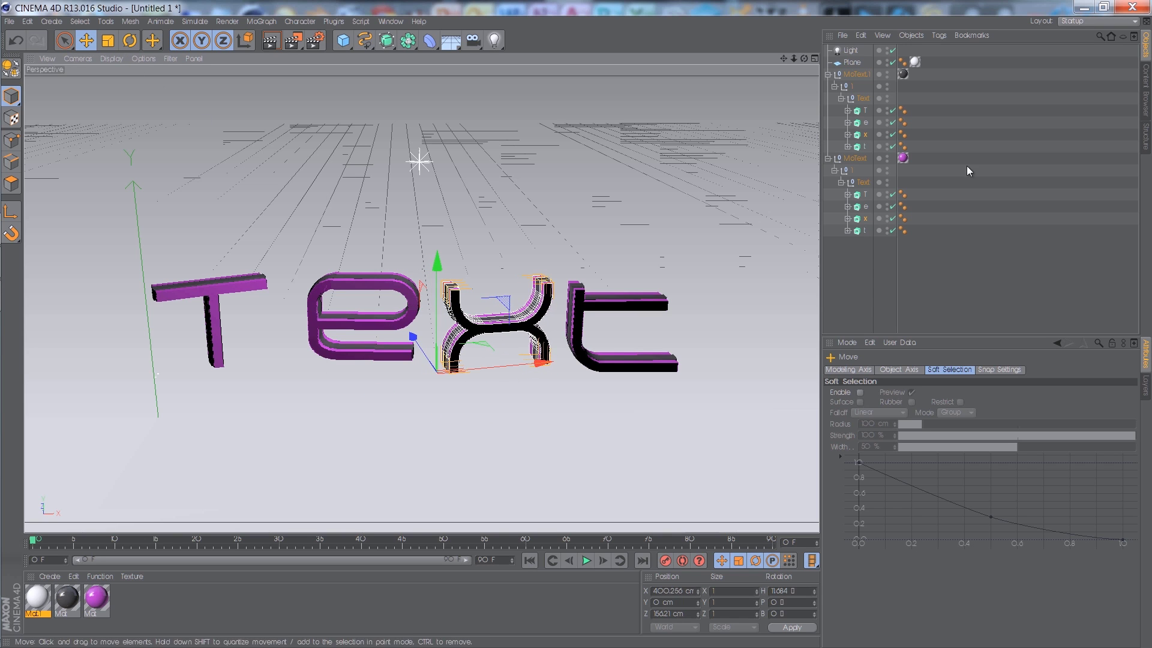
Step: Select both layers of the final letter t, rotate them to a heading of about 347.3°, and move them to about X 607 cm
click(858, 147)
ctrl+click(868, 231)
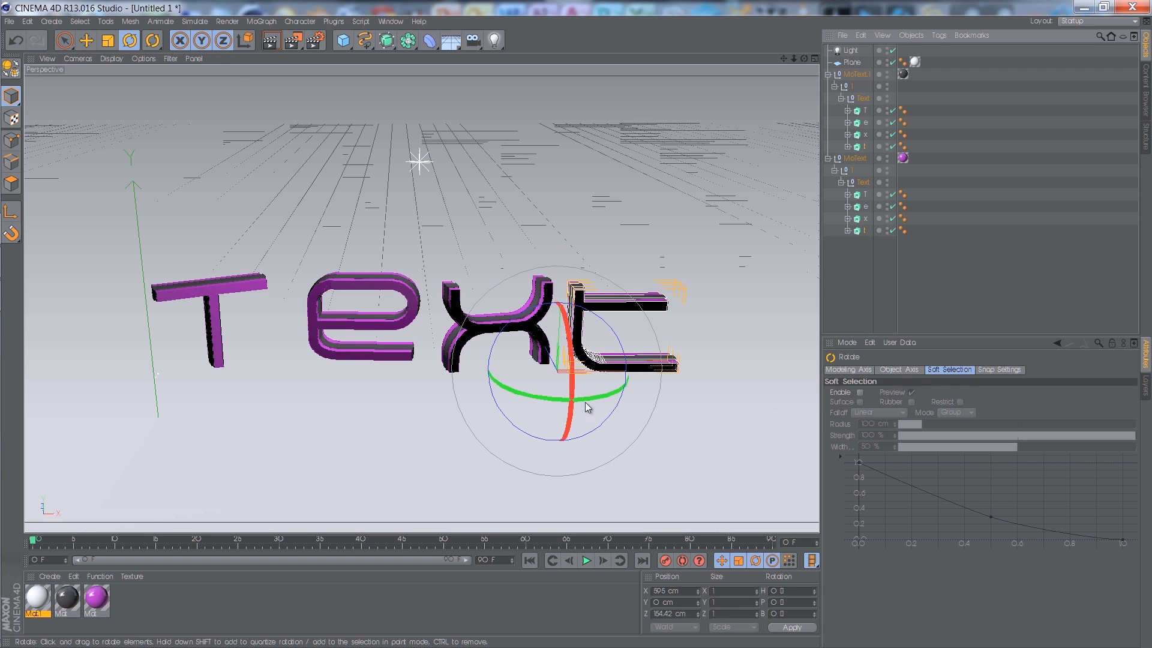
drag(587, 401, 564, 397)
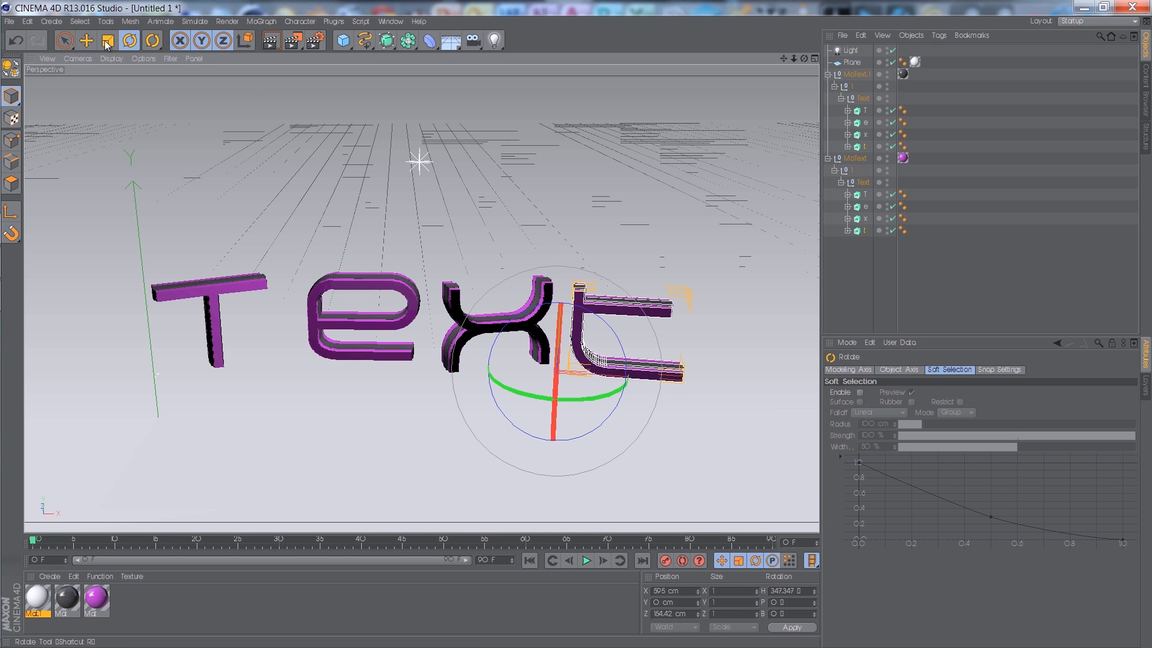
click(86, 40)
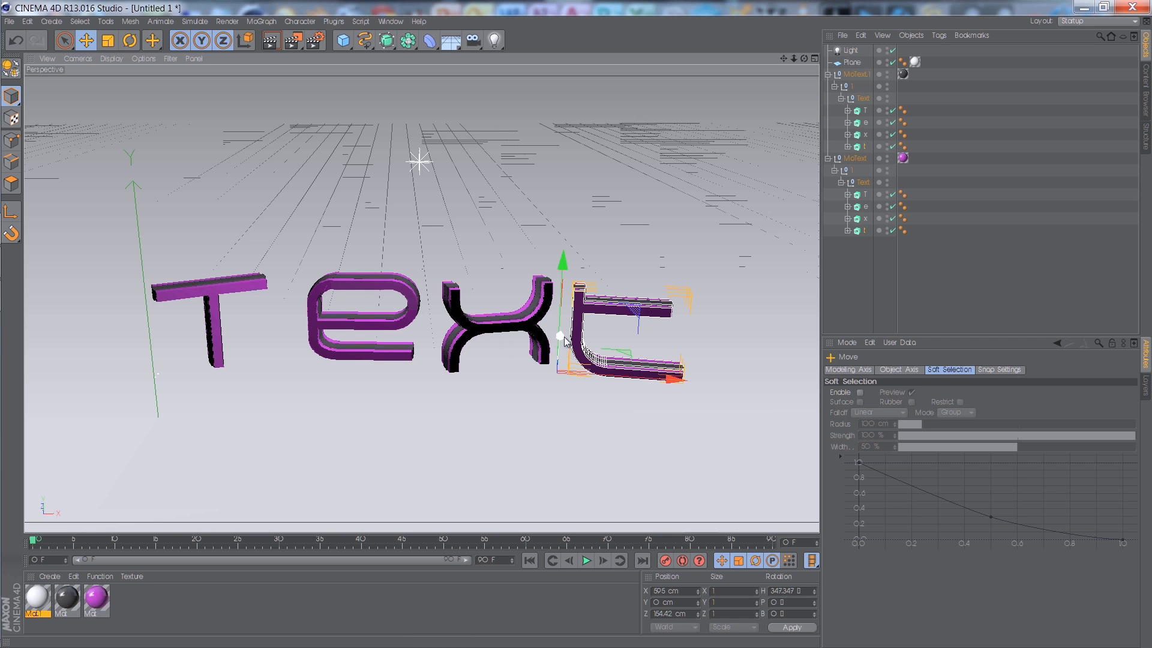
drag(566, 335, 567, 338)
drag(640, 378, 647, 382)
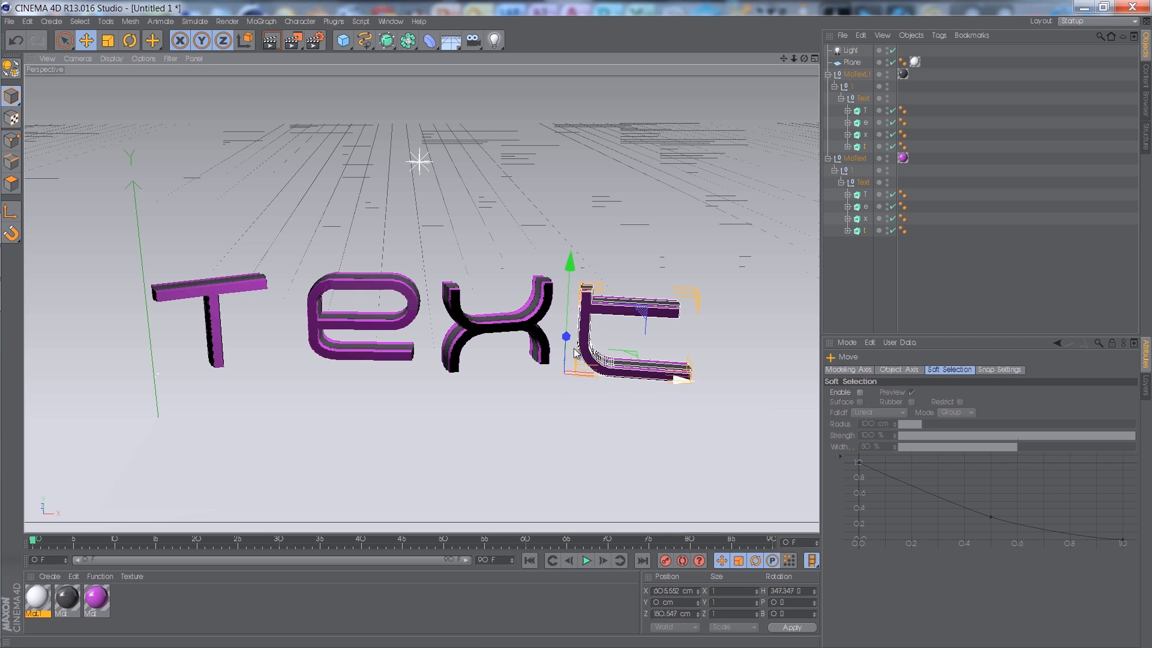
drag(573, 345, 574, 341)
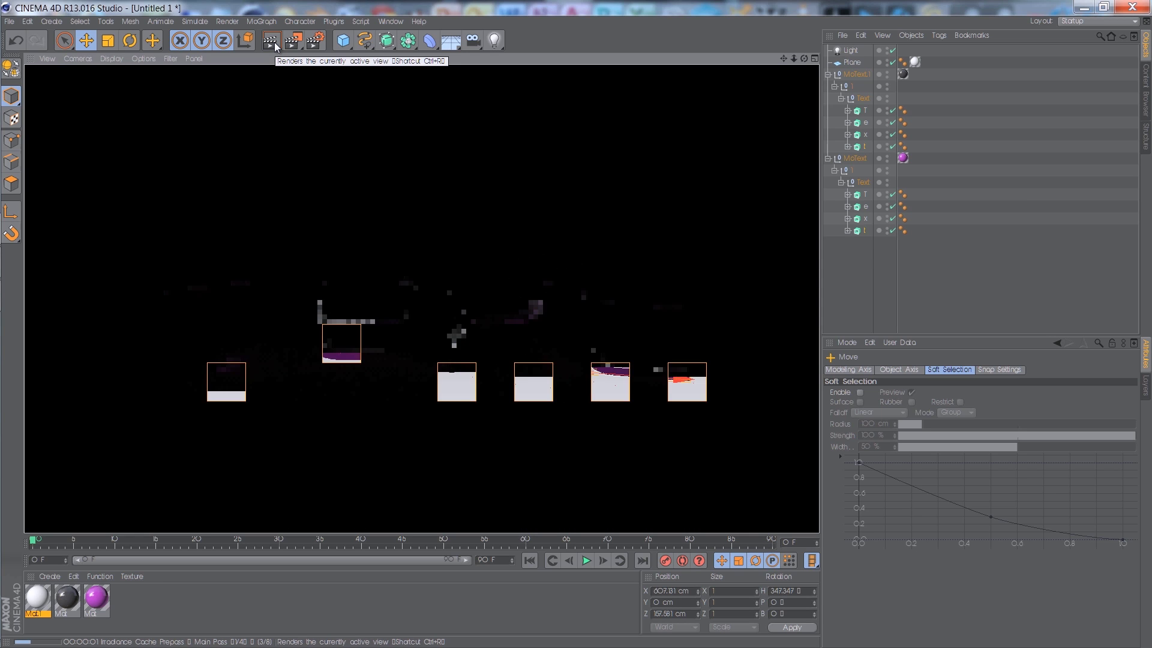
Step: Cancel the viewport render, render the scene in the Picture Viewer with Ambient Occlusion and Global Illumination enabled, and close the viewer
click(590, 113)
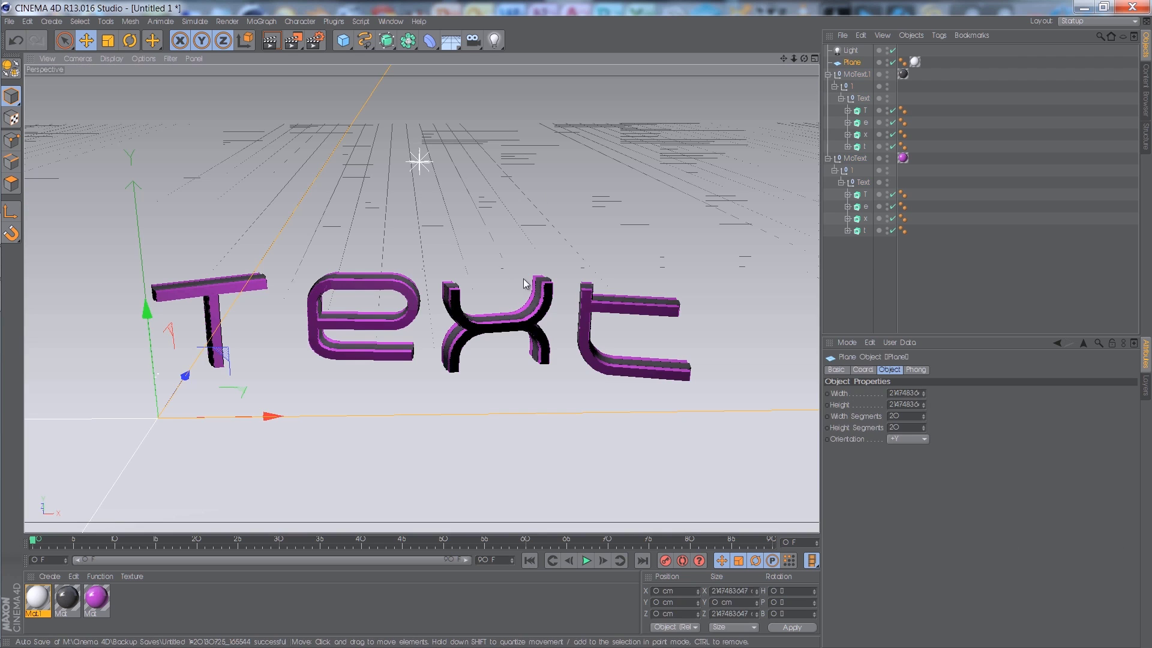
click(290, 44)
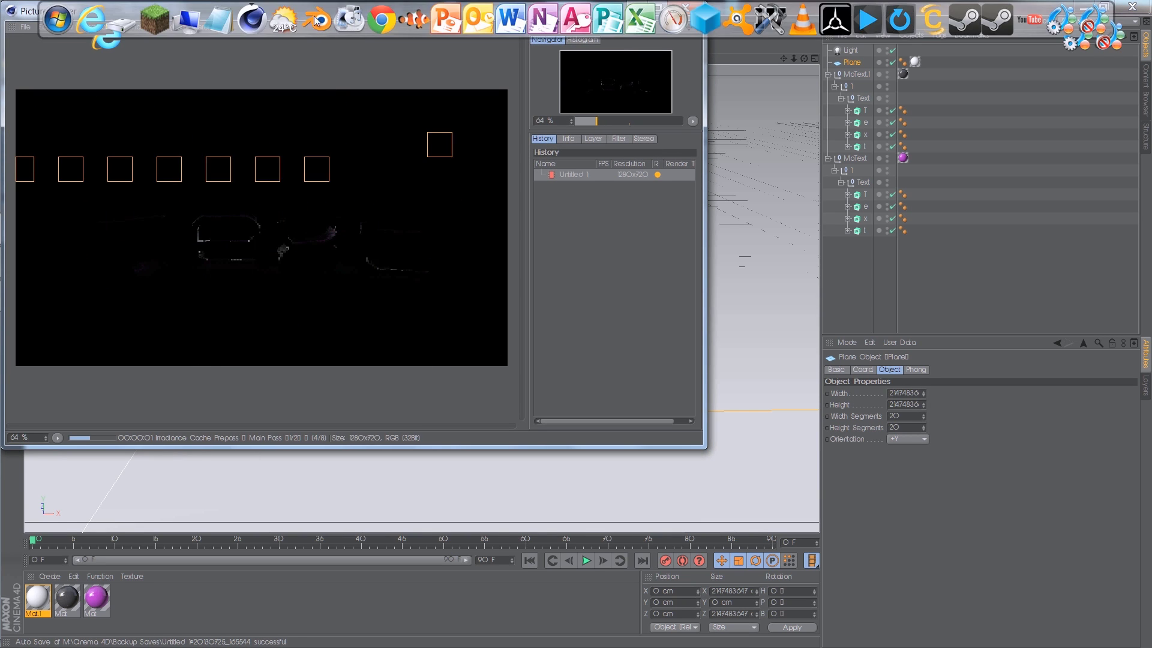
drag(391, 11, 457, 84)
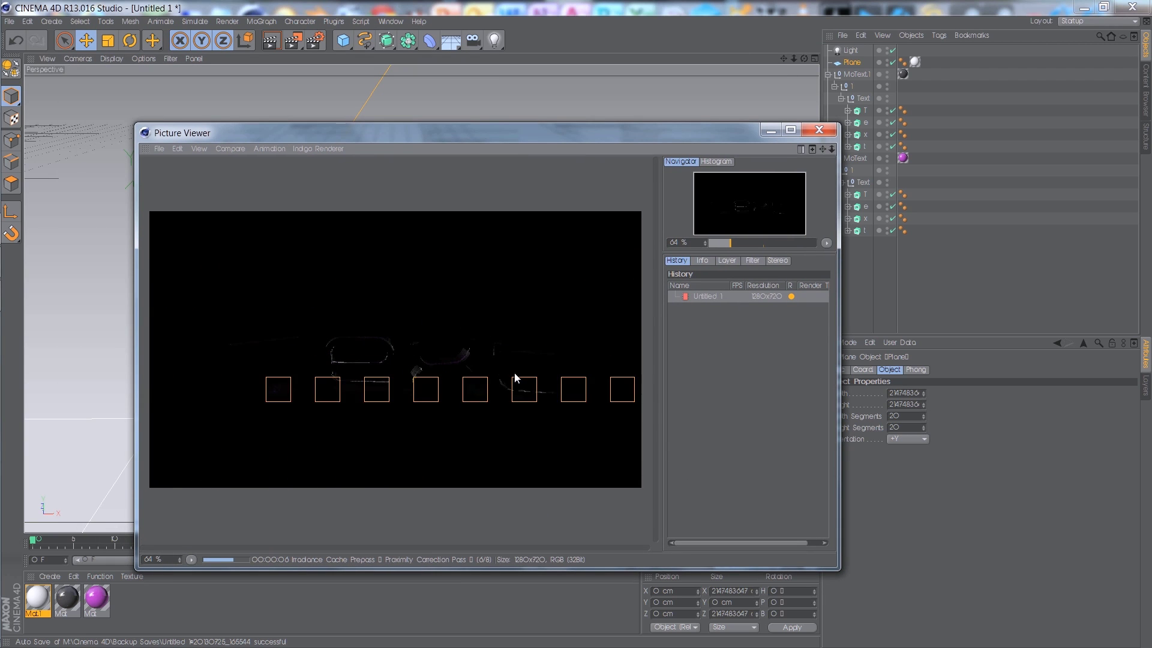
scroll(516, 373, down, 3)
scroll(516, 372, up, 4)
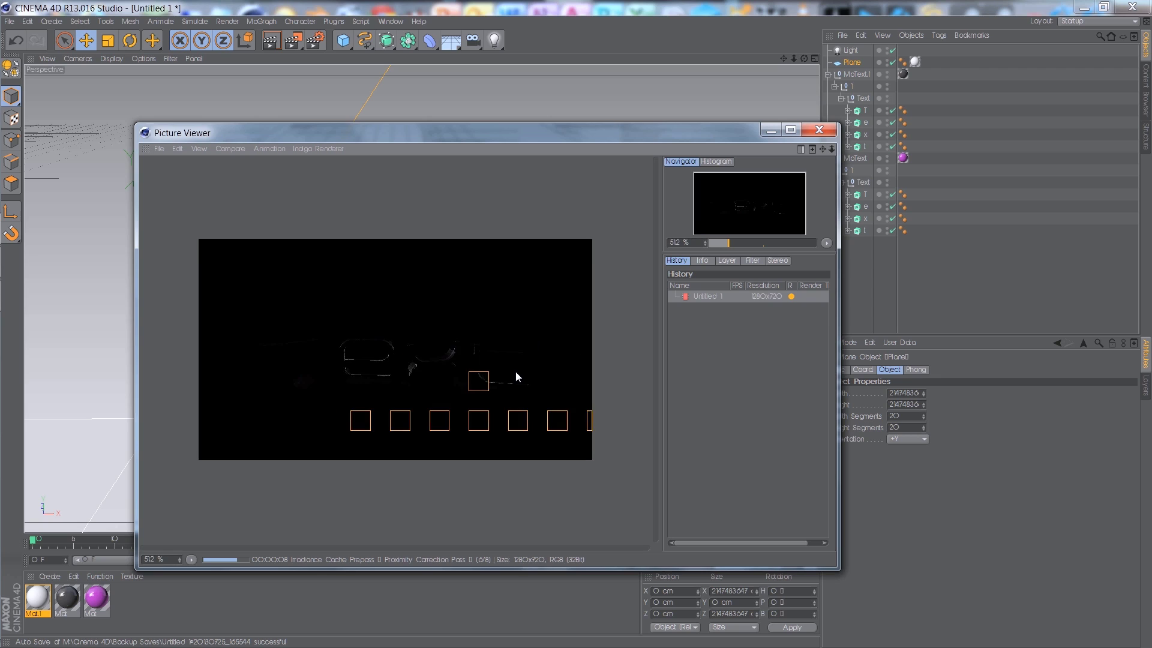
scroll(518, 372, down, 1)
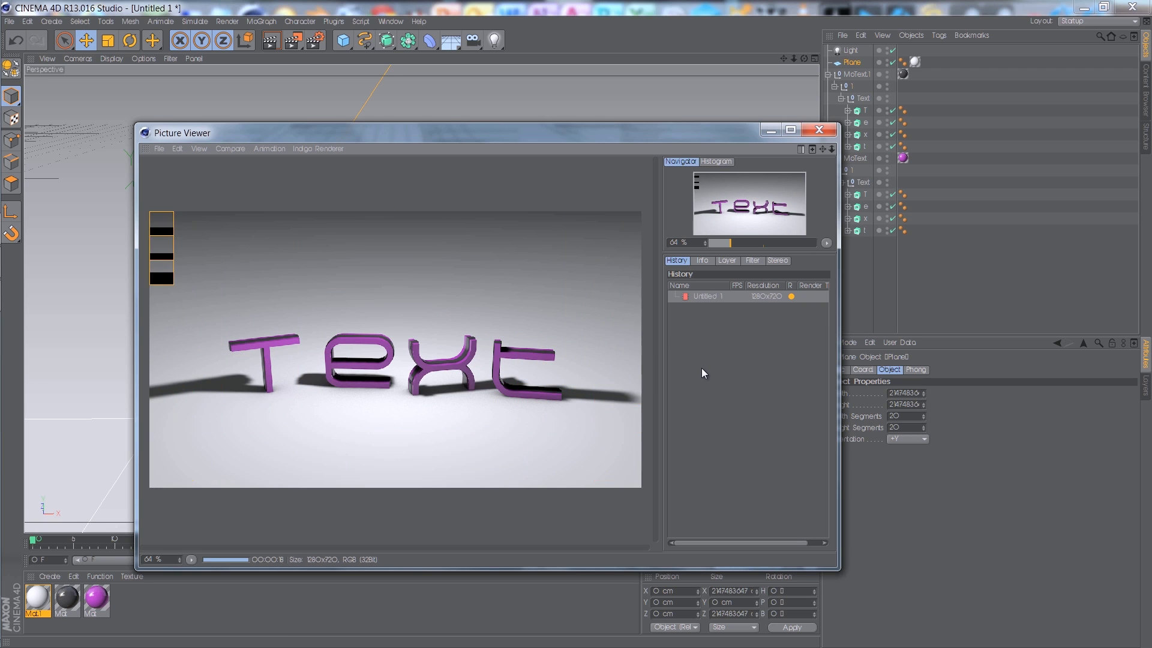
click(817, 131)
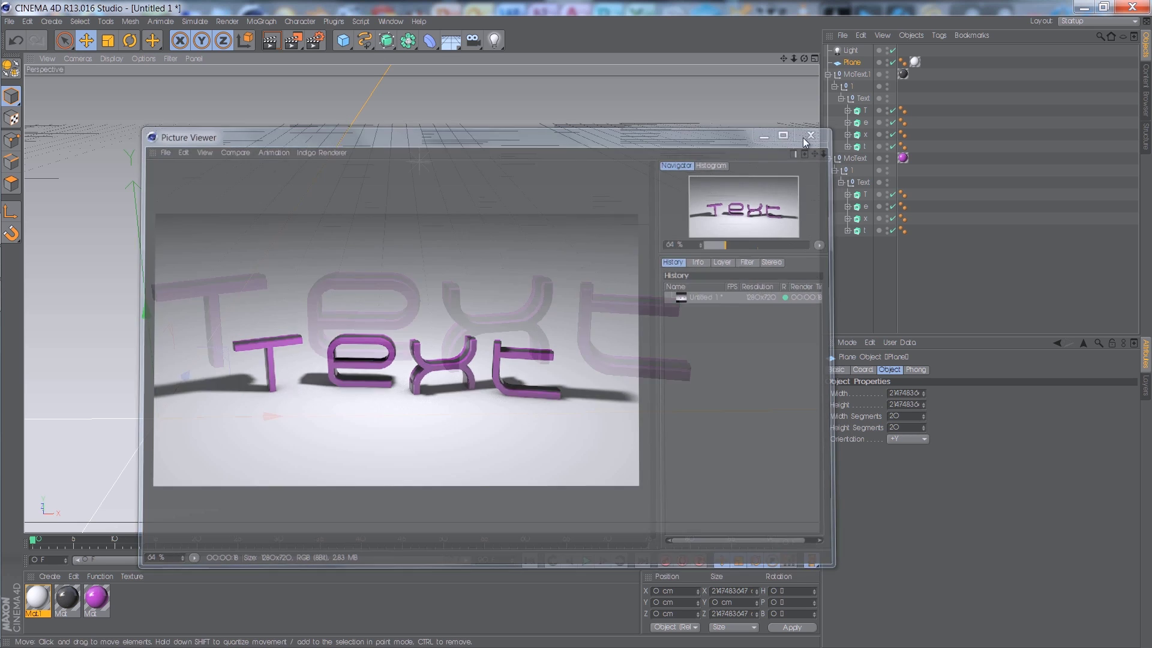
Step: Disable Ambient Occlusion and Global Illumination in the render settings and render the scene to the Picture Viewer again
click(315, 41)
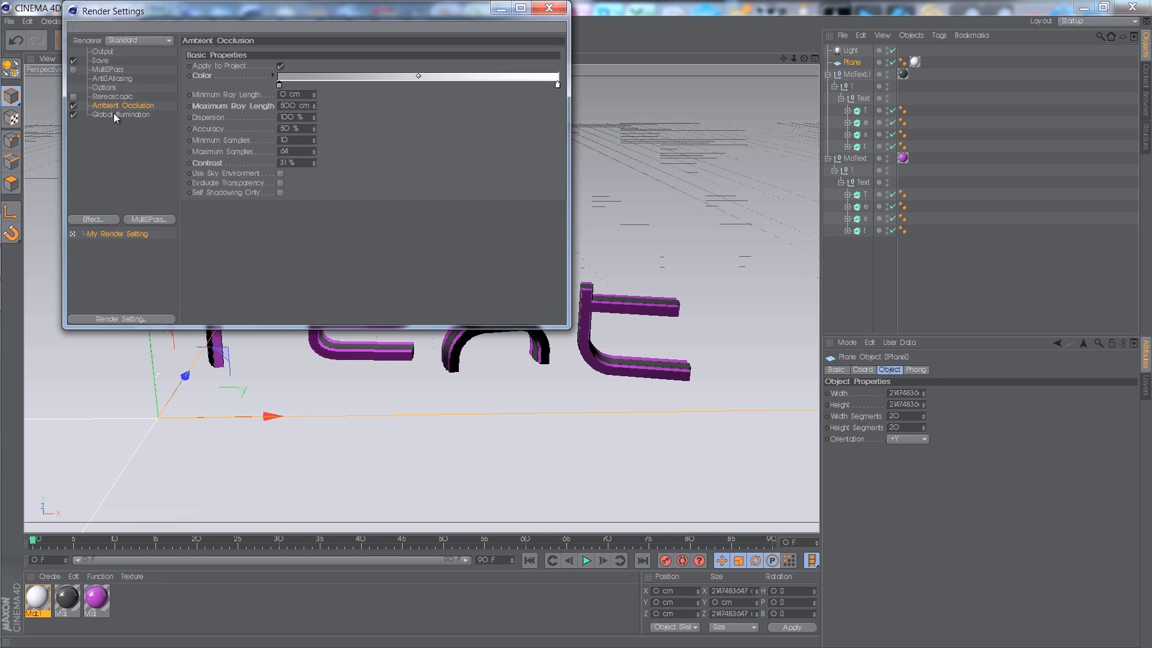
click(74, 106)
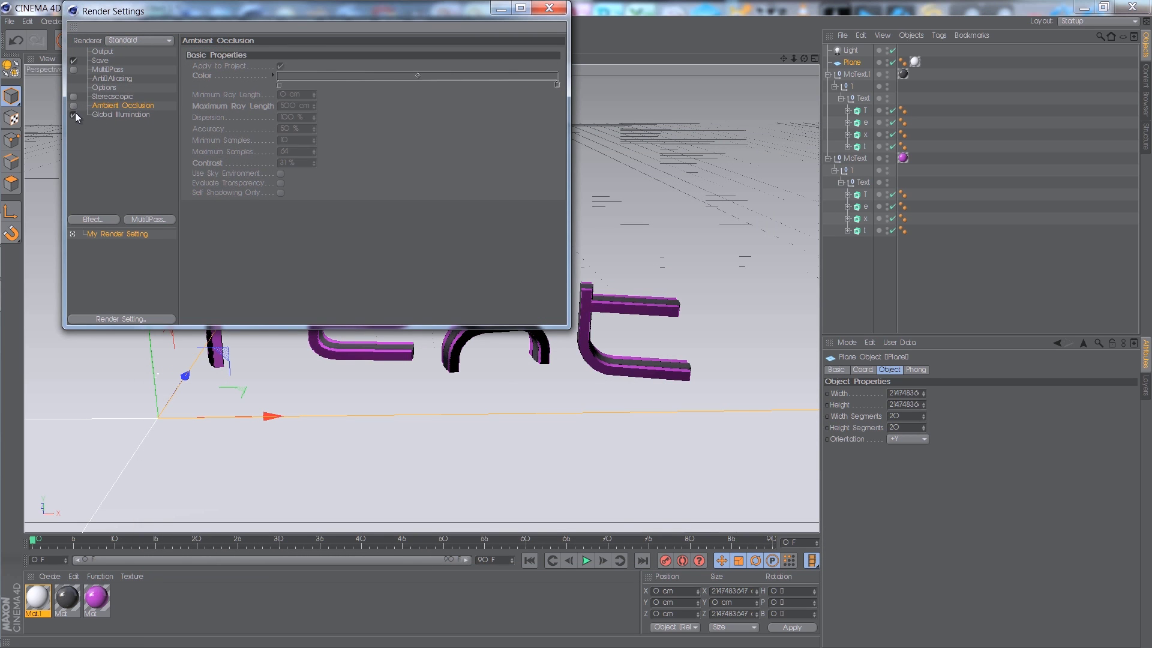
click(545, 11)
click(294, 41)
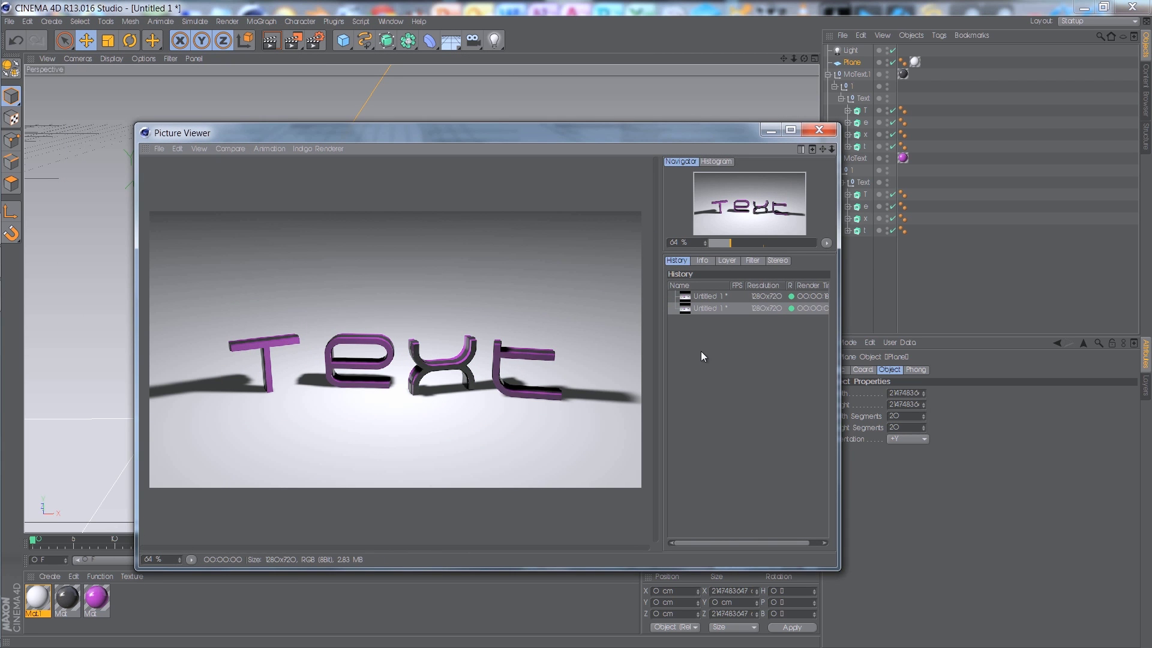
Step: Set the first render as A and the second as B, compare them across the image with the divider, and close the viewer
right_click(705, 296)
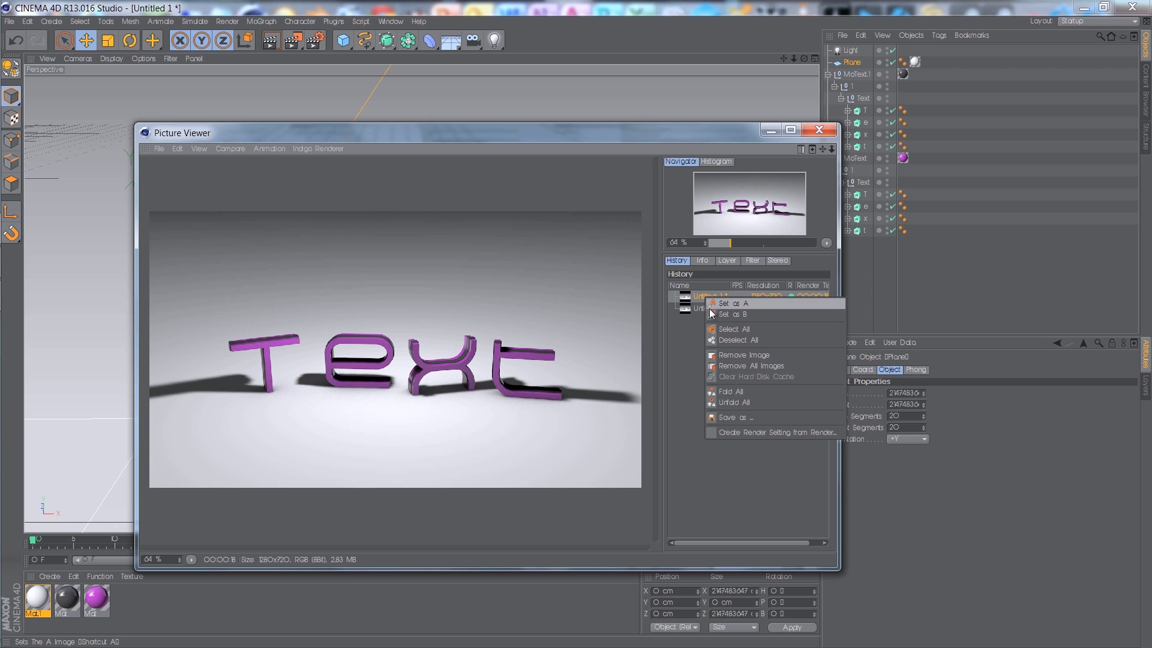
click(714, 305)
right_click(707, 309)
click(734, 326)
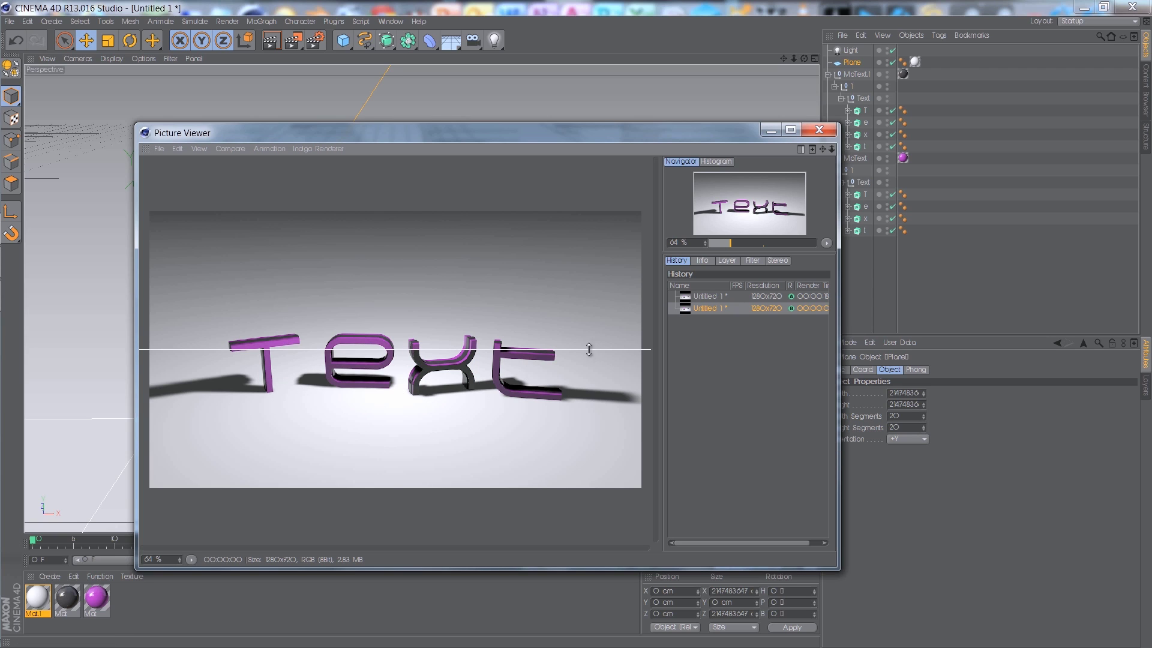
drag(588, 351, 608, 256)
drag(611, 303, 567, 427)
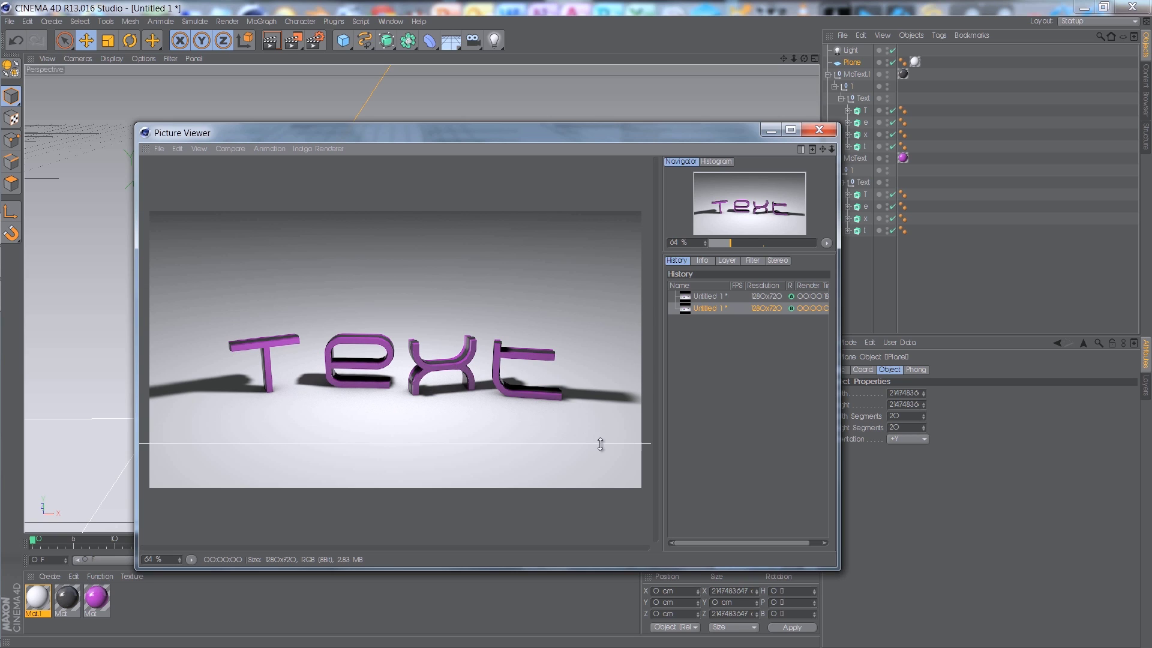
drag(601, 369, 580, 414)
drag(583, 483, 594, 451)
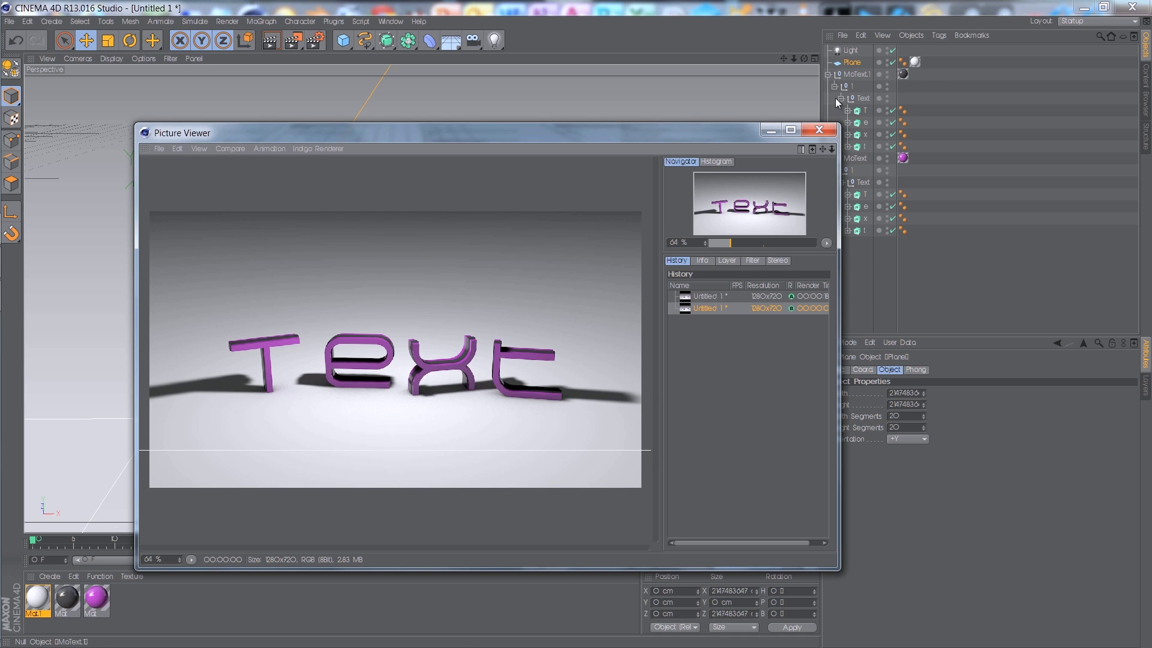
click(819, 129)
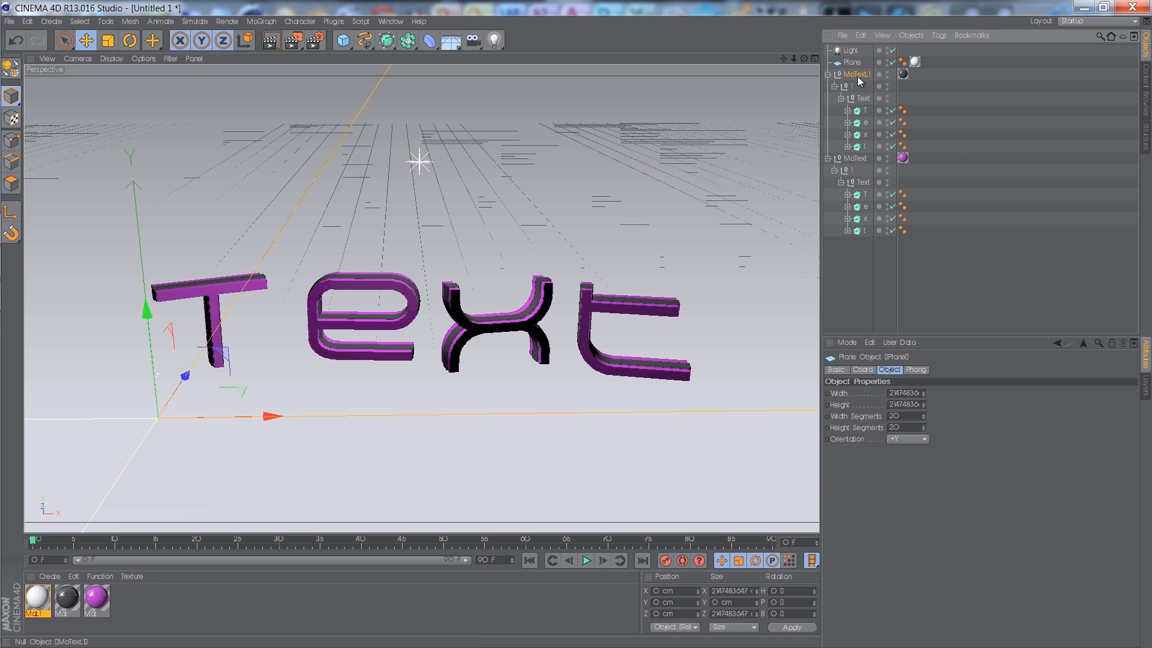
Step: Add a new MoText object and move it forward in front of the existing letters, to about X 4 cm
click(873, 283)
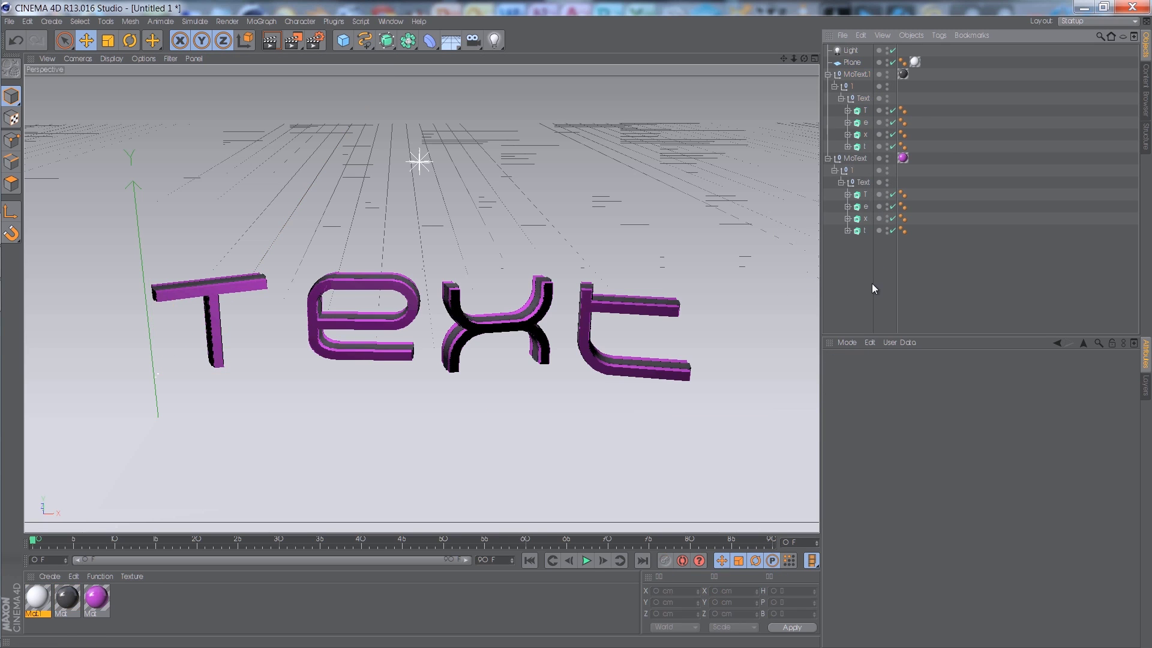
click(262, 21)
click(300, 150)
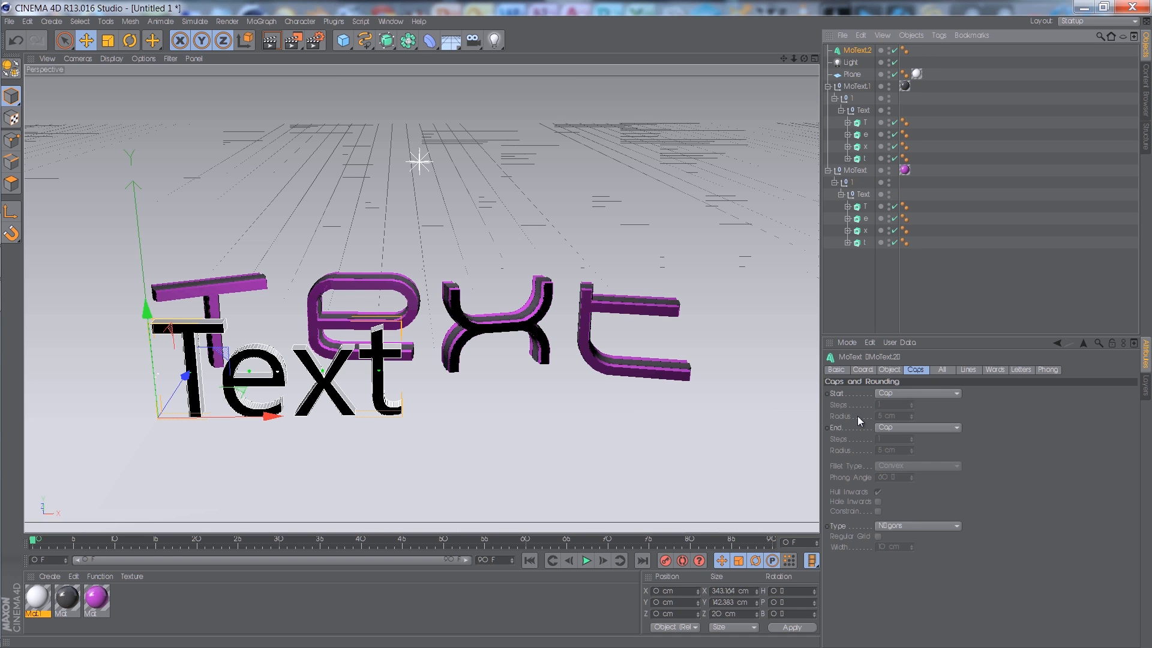
click(872, 368)
click(884, 369)
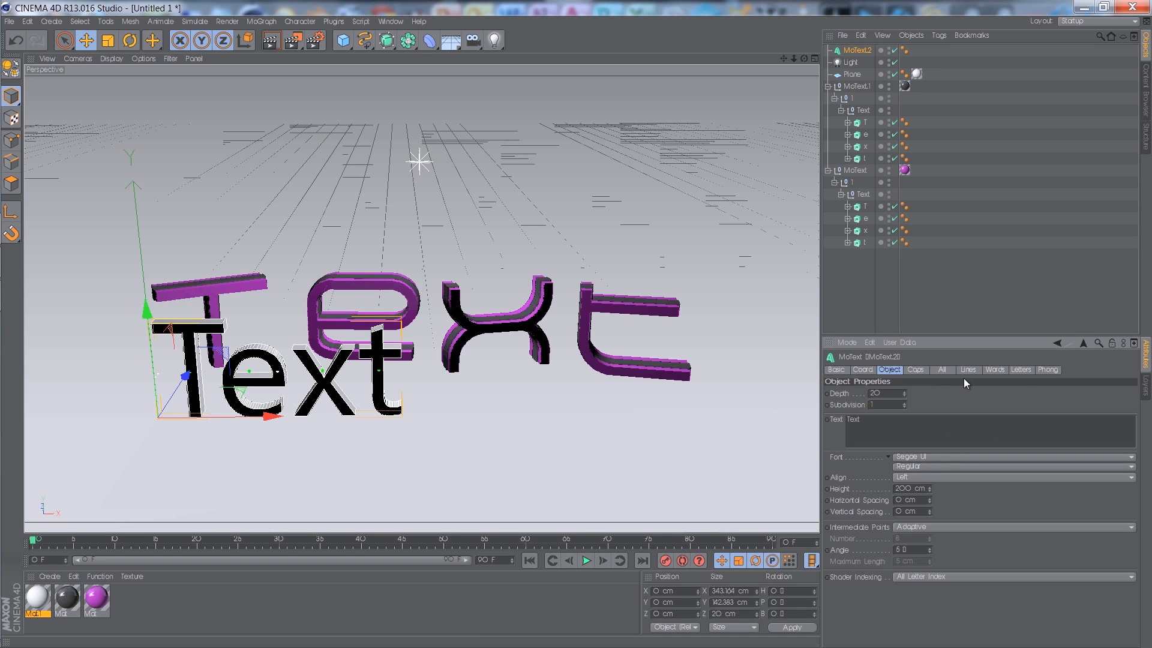
click(986, 369)
click(896, 372)
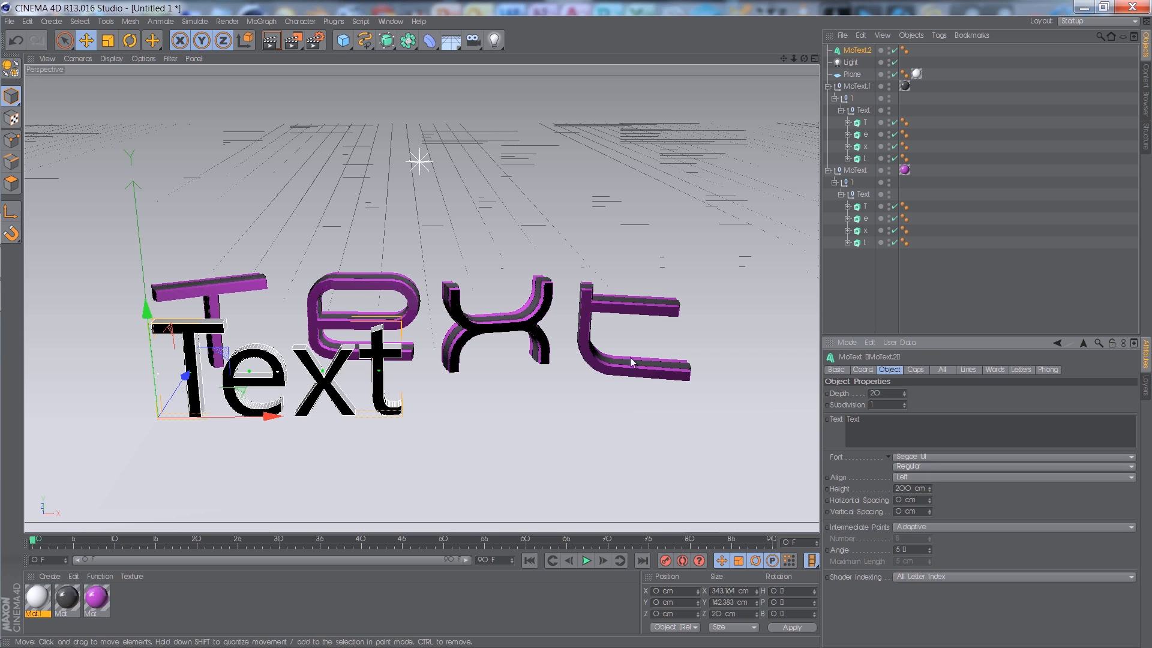
drag(274, 416, 277, 444)
drag(198, 378, 174, 397)
Step: Change the new text object's font to Earthquake MF
click(927, 456)
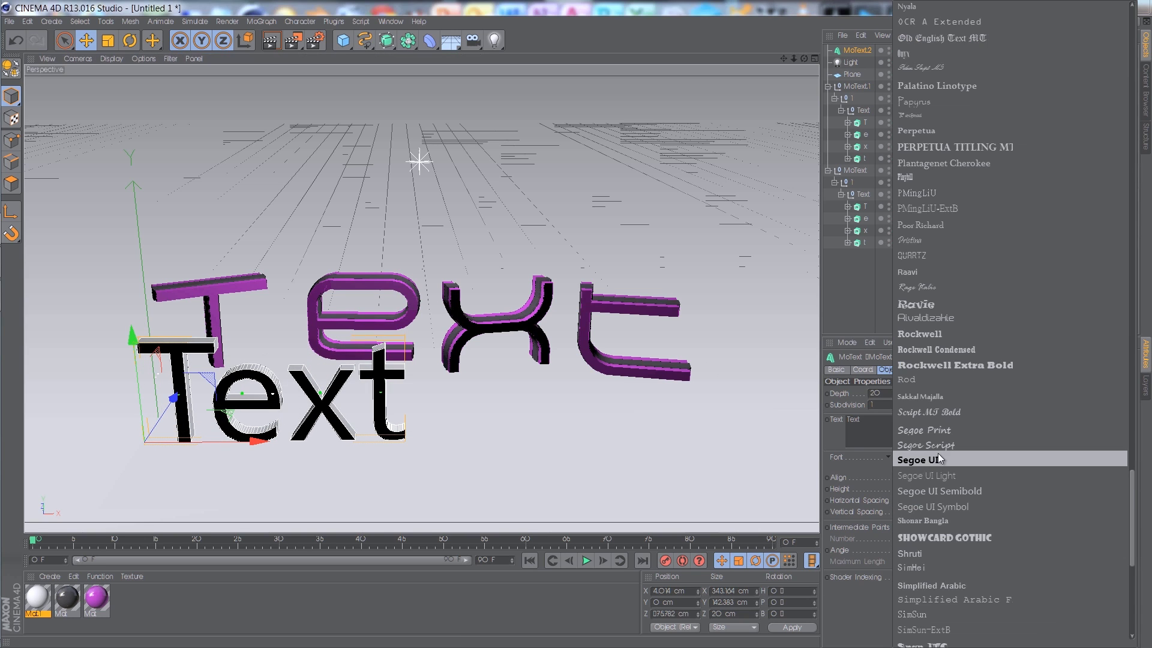
scroll(962, 411, up, 20)
scroll(979, 390, up, 20)
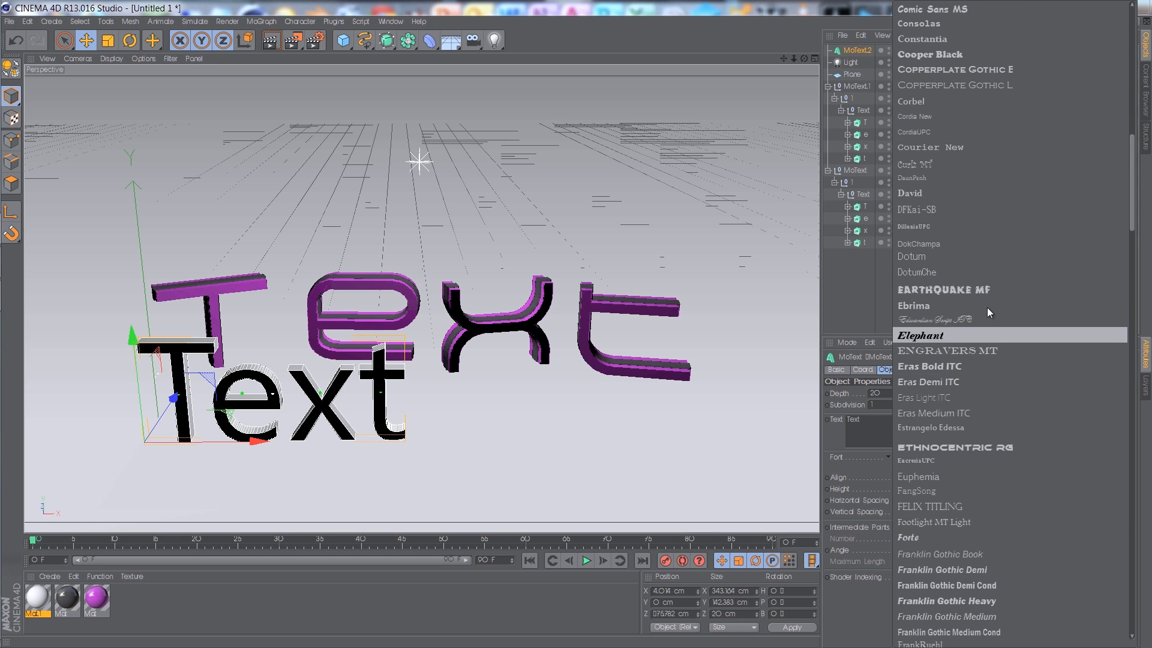
click(988, 287)
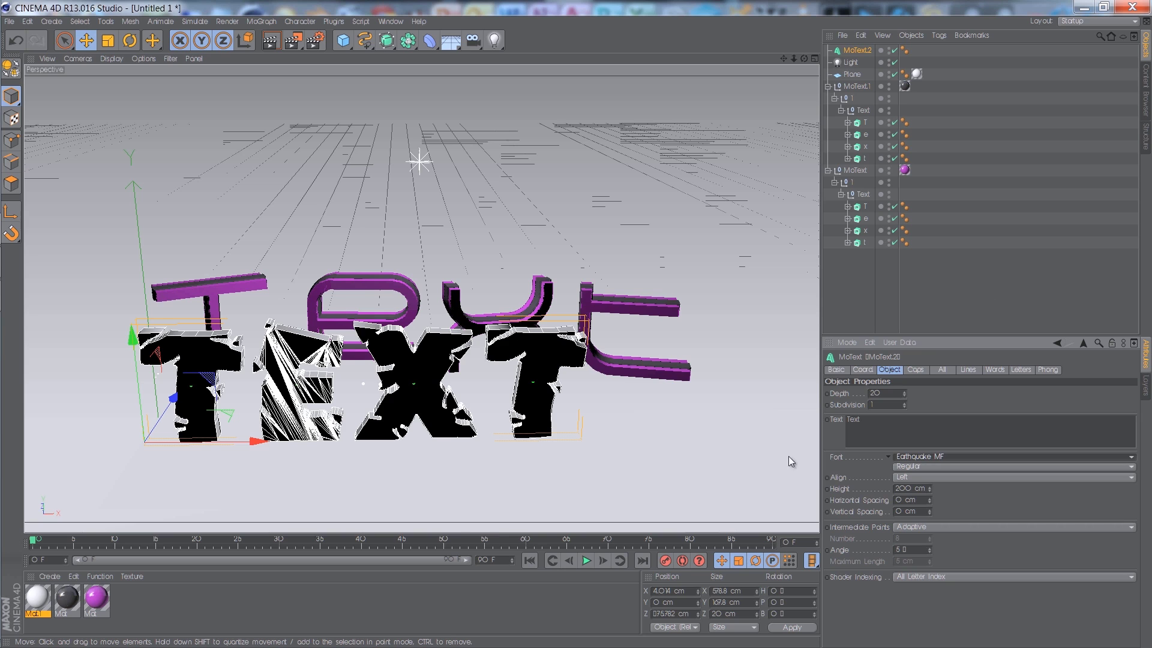
Step: Move the new text to about X 86 cm, raise it above the purple letters, and set its horizontal spacing to -29 cm
drag(259, 441, 322, 440)
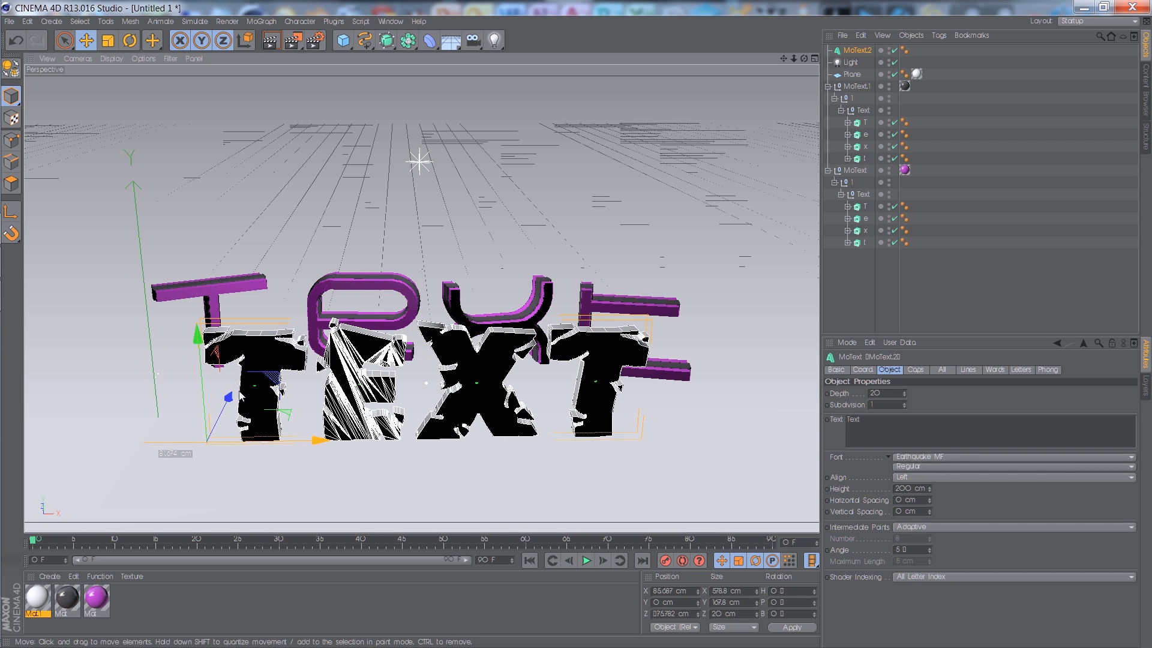
drag(208, 354, 208, 218)
mouse_move(931, 499)
mouse_down()
mouse_move(937, 456)
mouse_move(935, 528)
mouse_move(932, 496)
mouse_up()
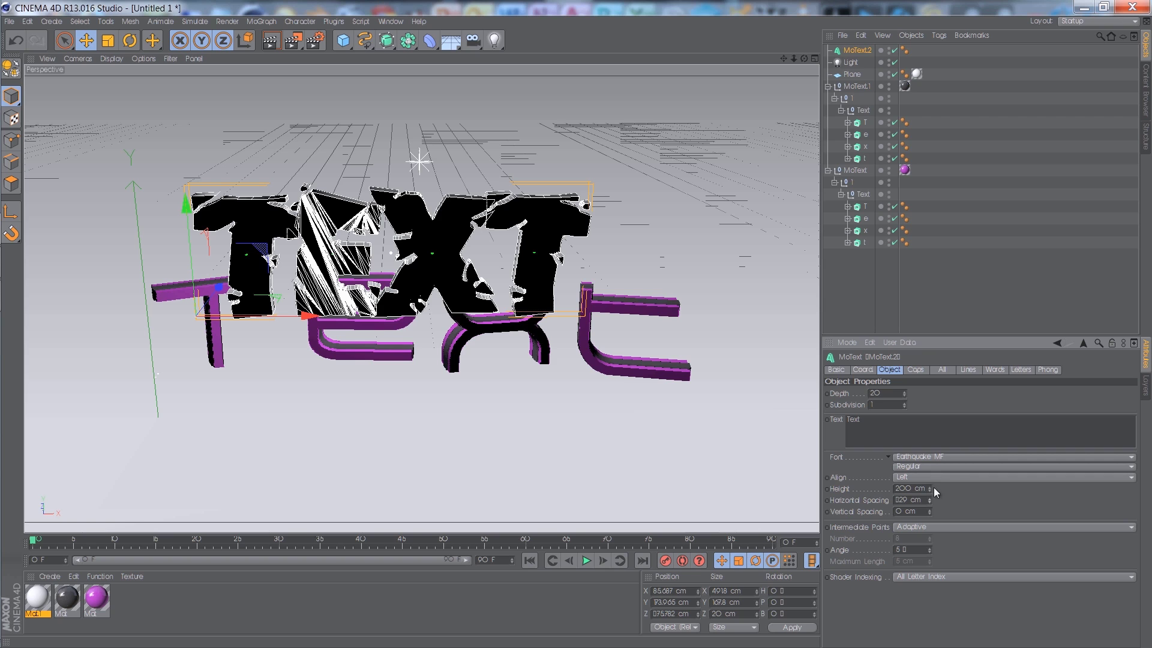
click(917, 369)
click(946, 372)
click(972, 371)
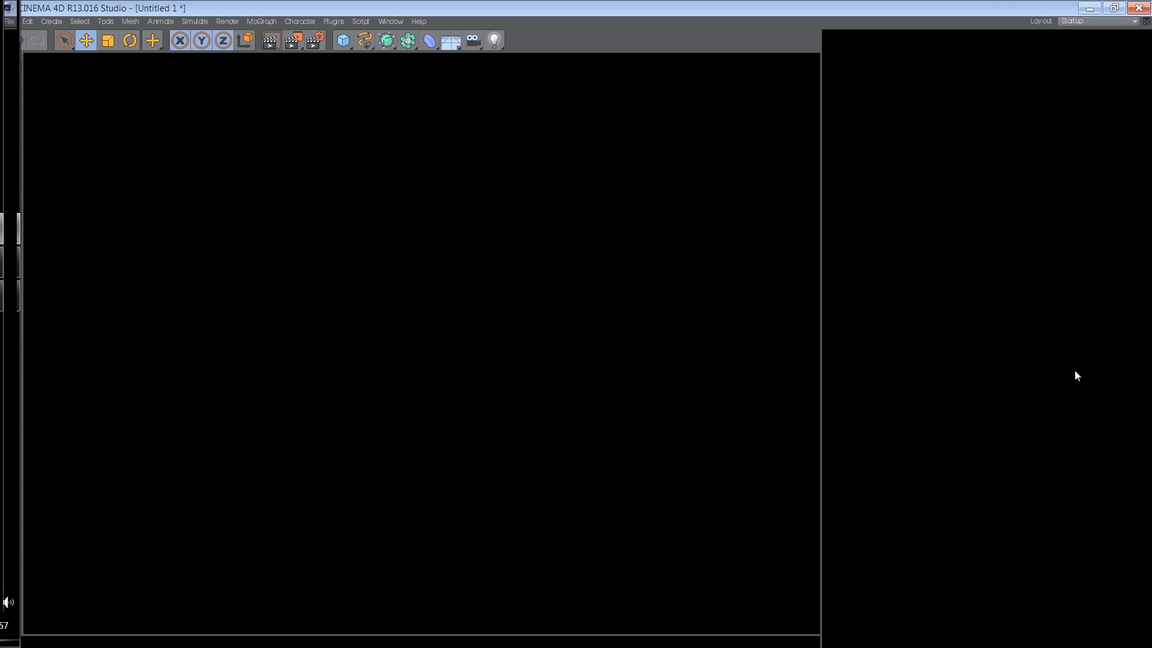